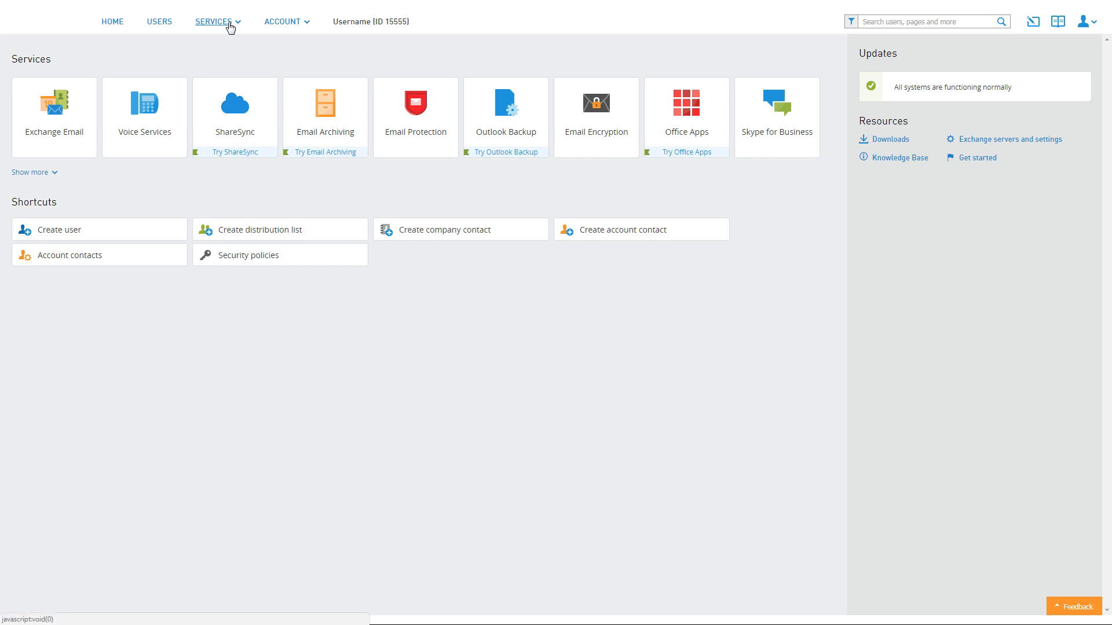
Open the form for creating a new Auto Attendant in Voice Services
left_click(227, 26)
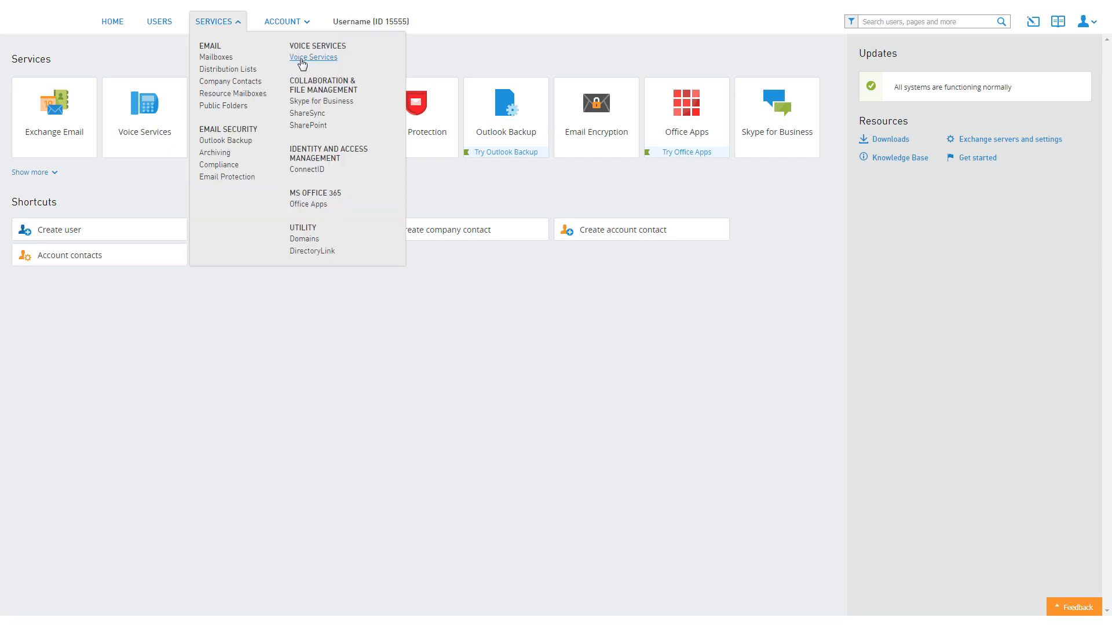
left_click(303, 58)
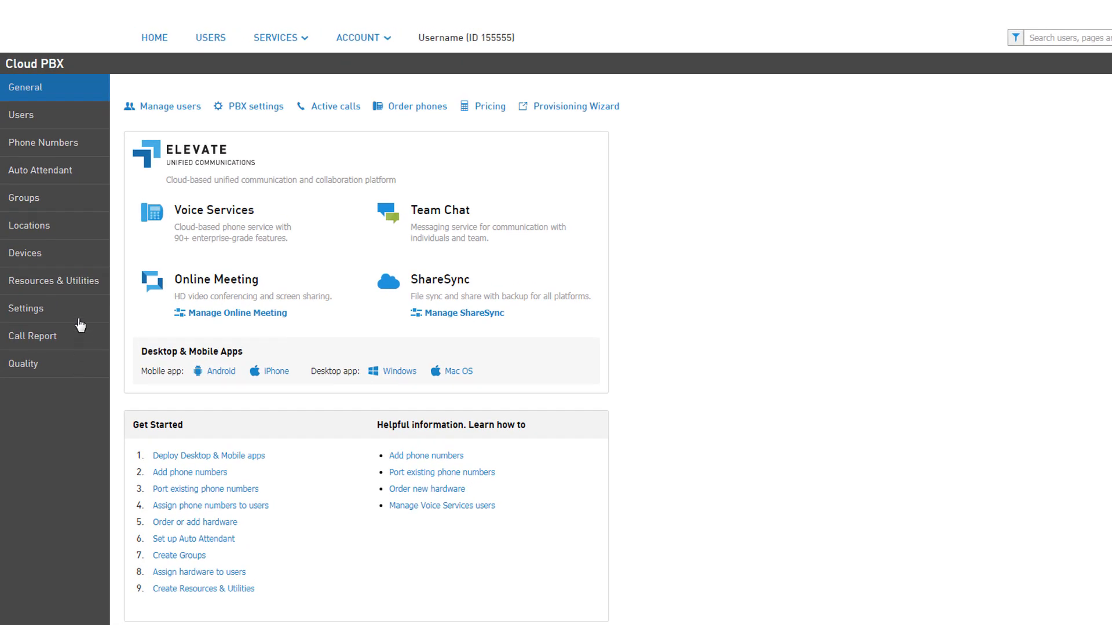
left_click(68, 180)
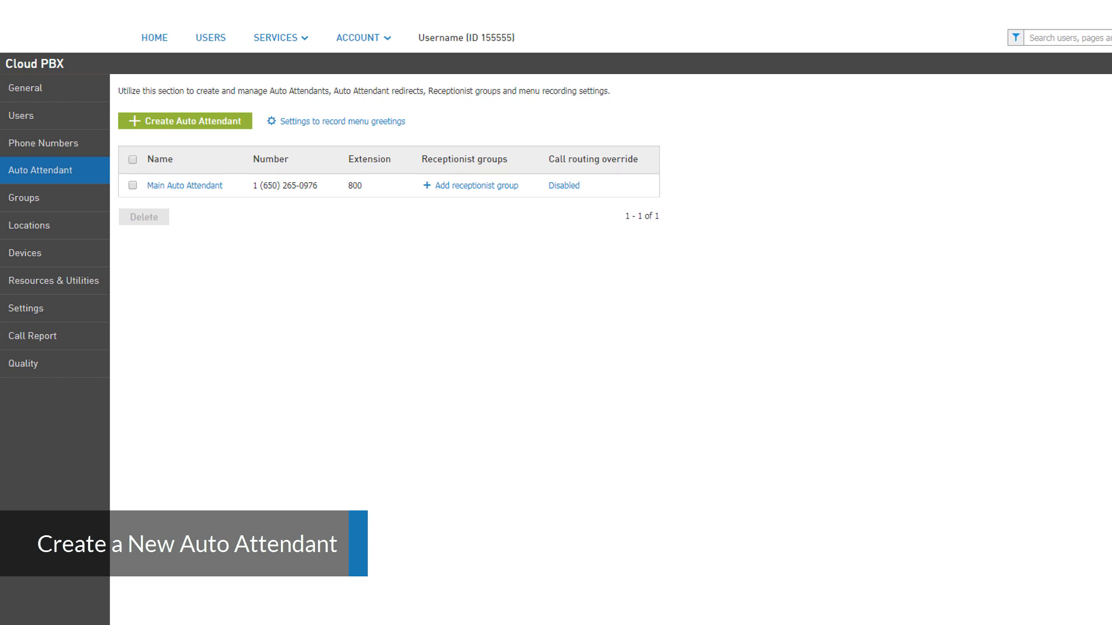
left_click(222, 133)
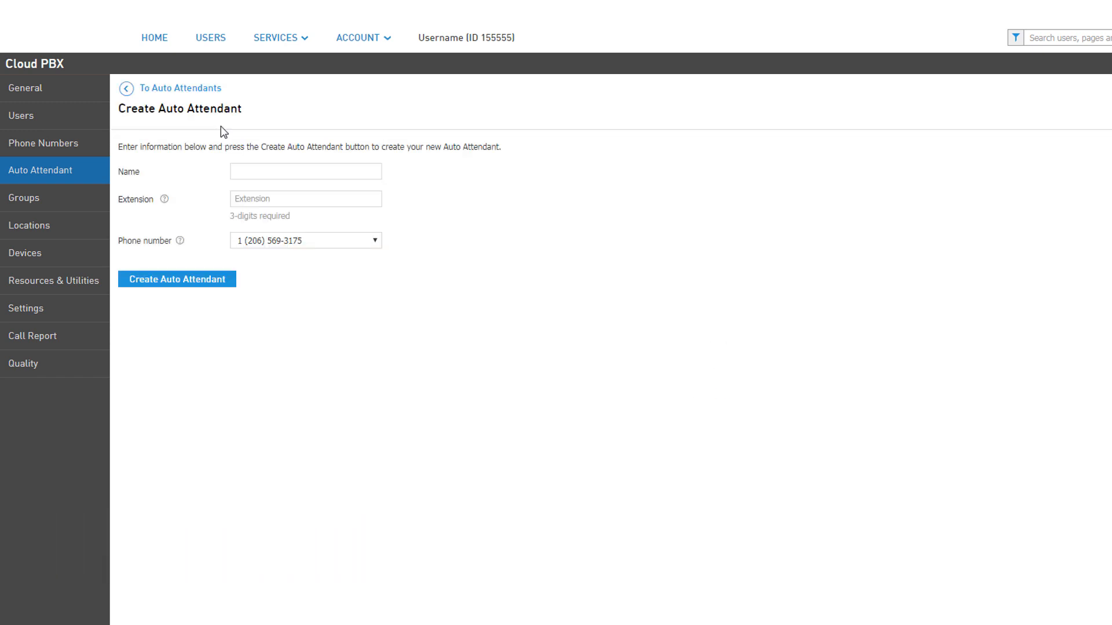
Create an Auto Attendant named Customer Support with extension 700 and an available phone number, accepting the fees
left_click(360, 170)
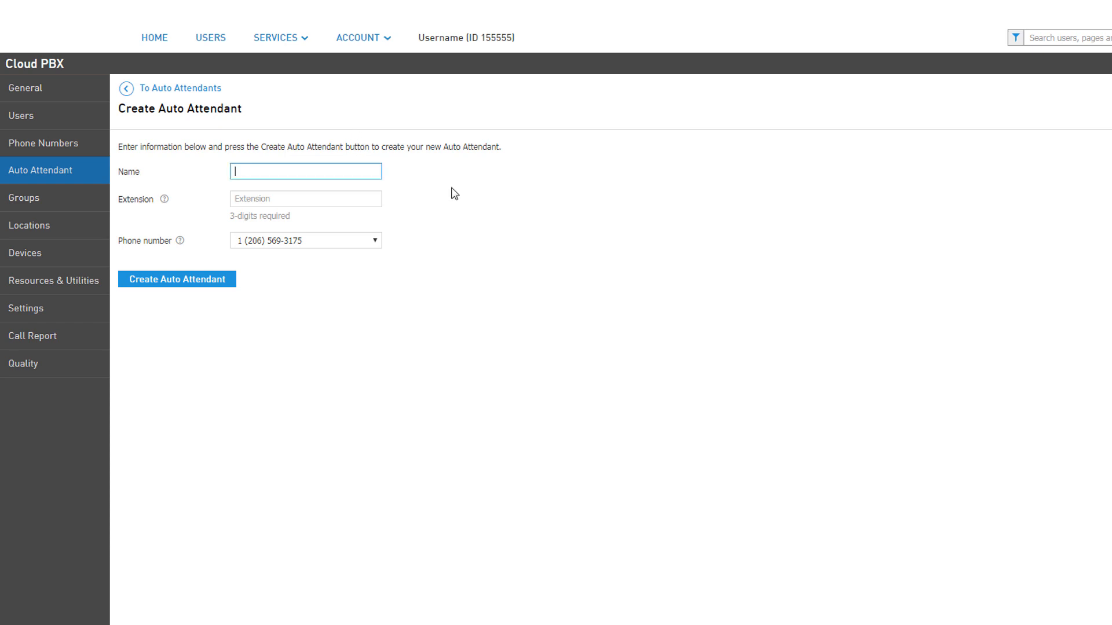
type("Customer Support")
left_click(373, 200)
type("700")
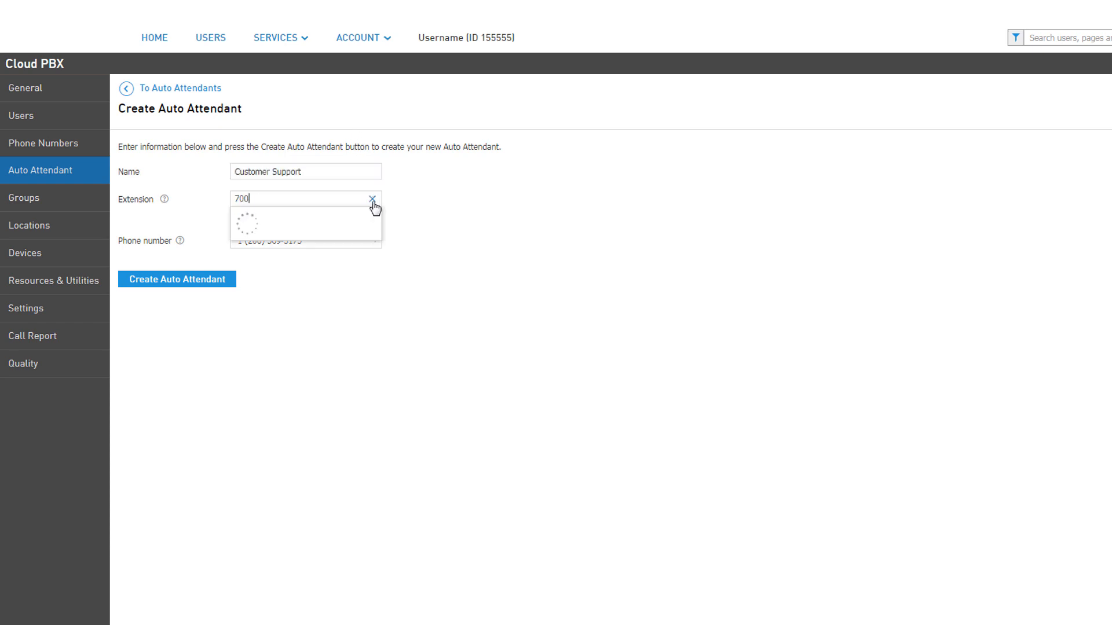
left_click(306, 219)
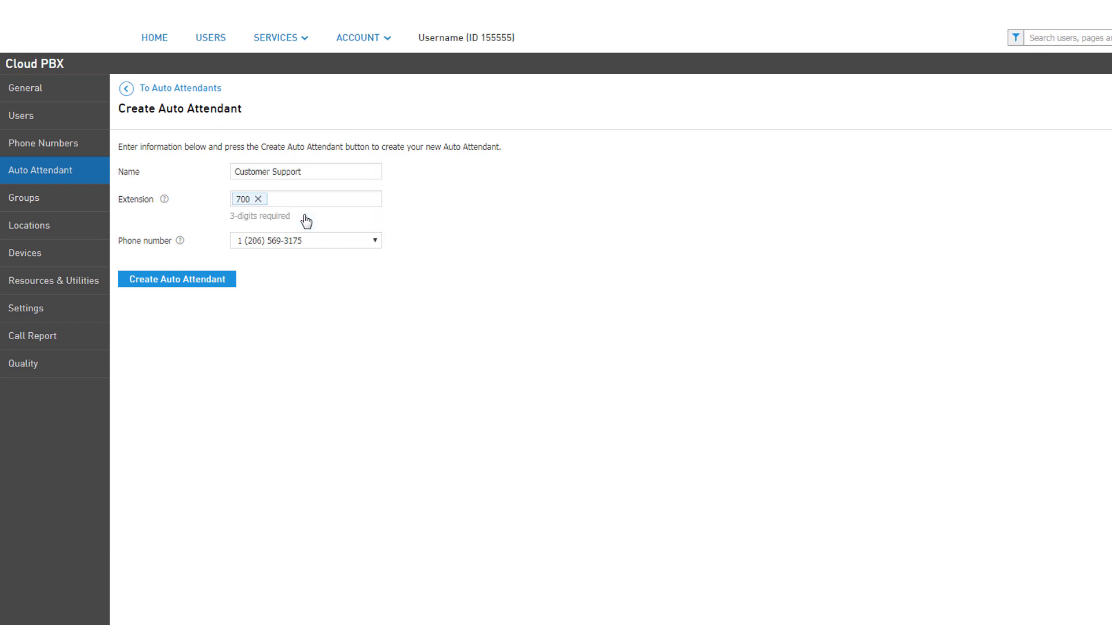
left_click(375, 242)
left_click(340, 383)
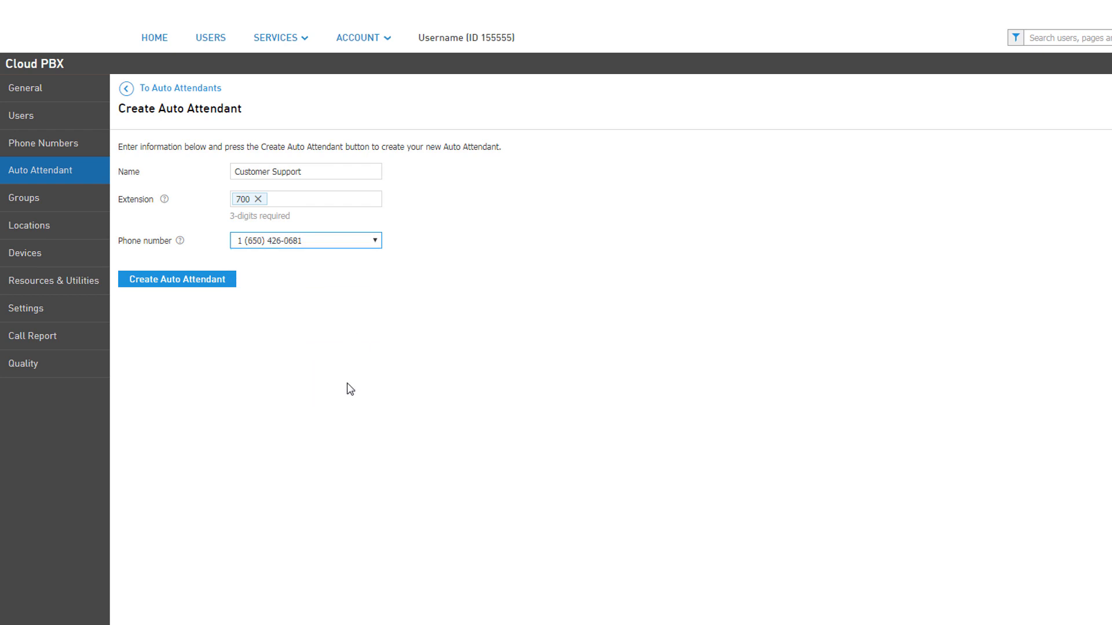
left_click(227, 283)
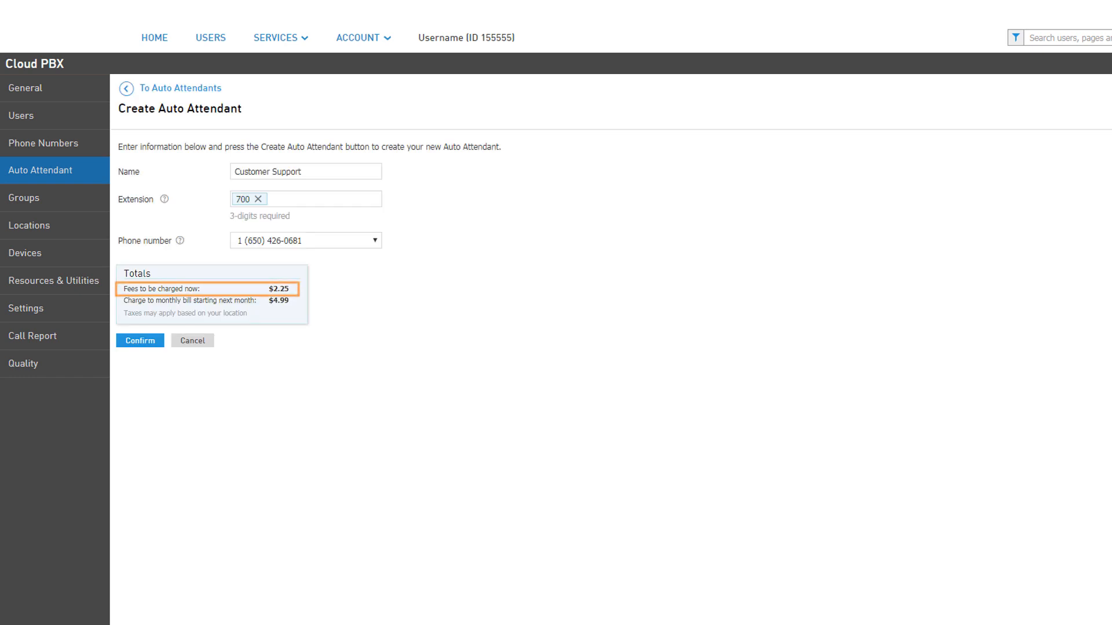
left_click(151, 351)
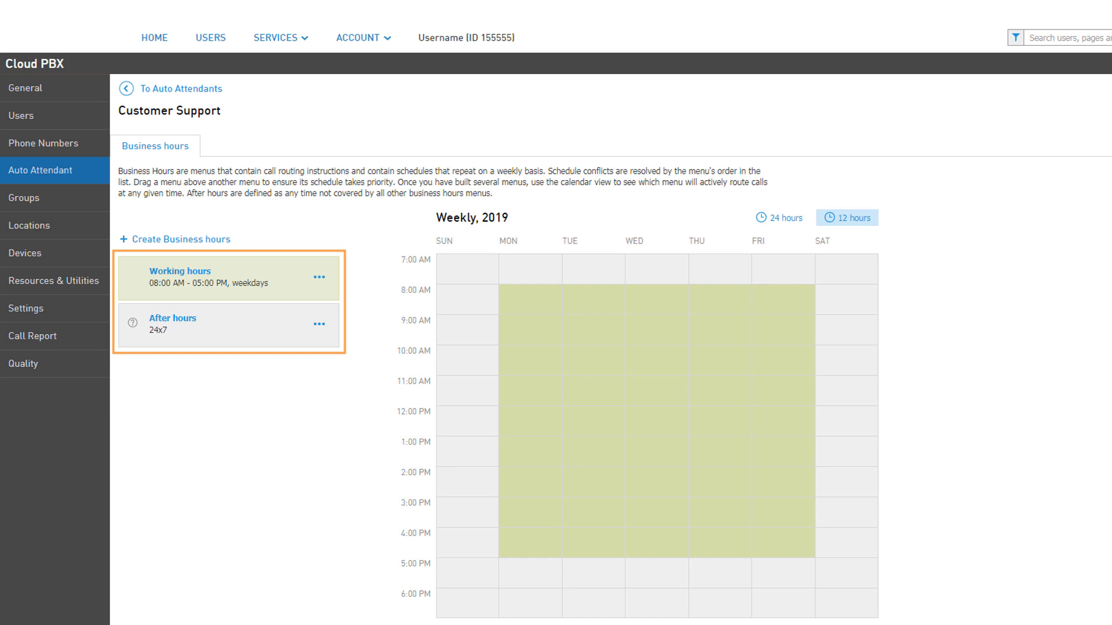
Check the actions offered for the Working hours menu and view the weekly calendar in 24-hour range before returning it to 12 hours
left_click(319, 279)
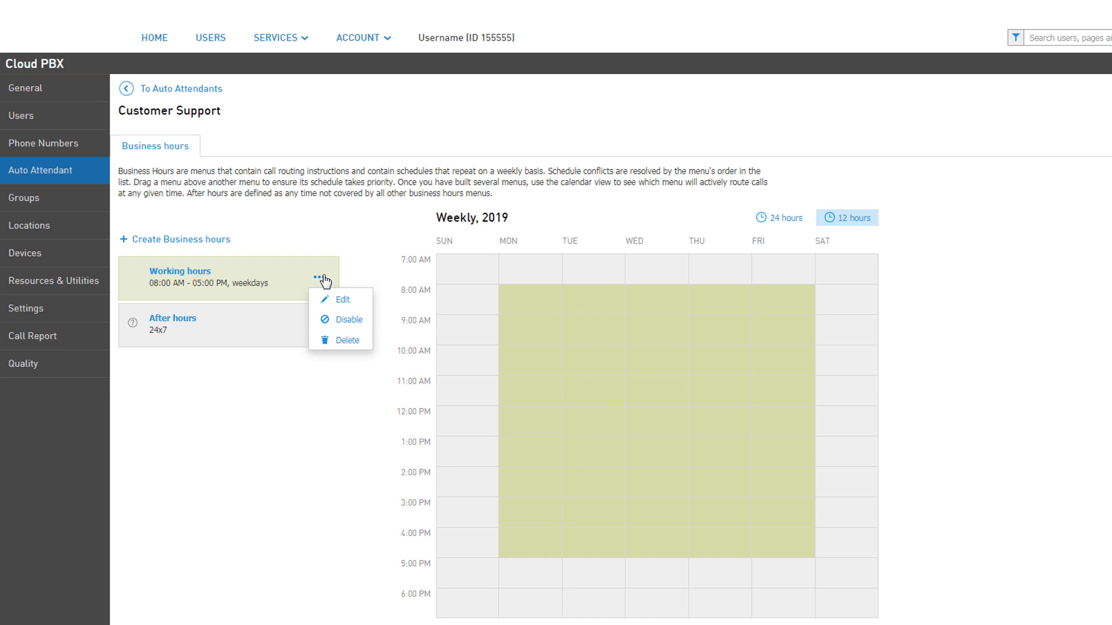
left_click(361, 280)
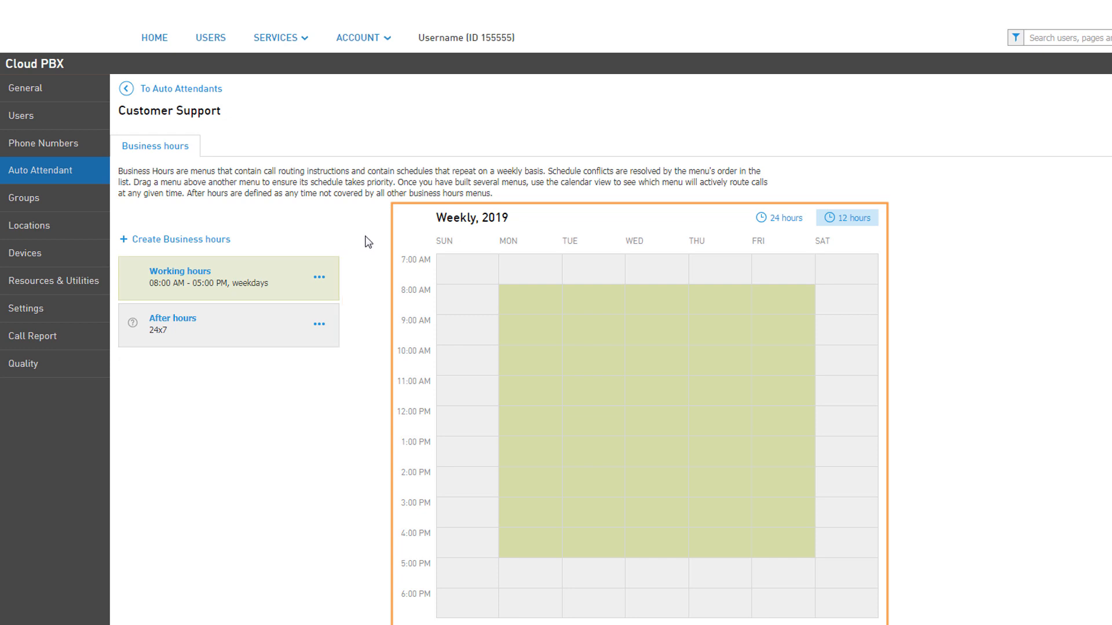
left_click(769, 226)
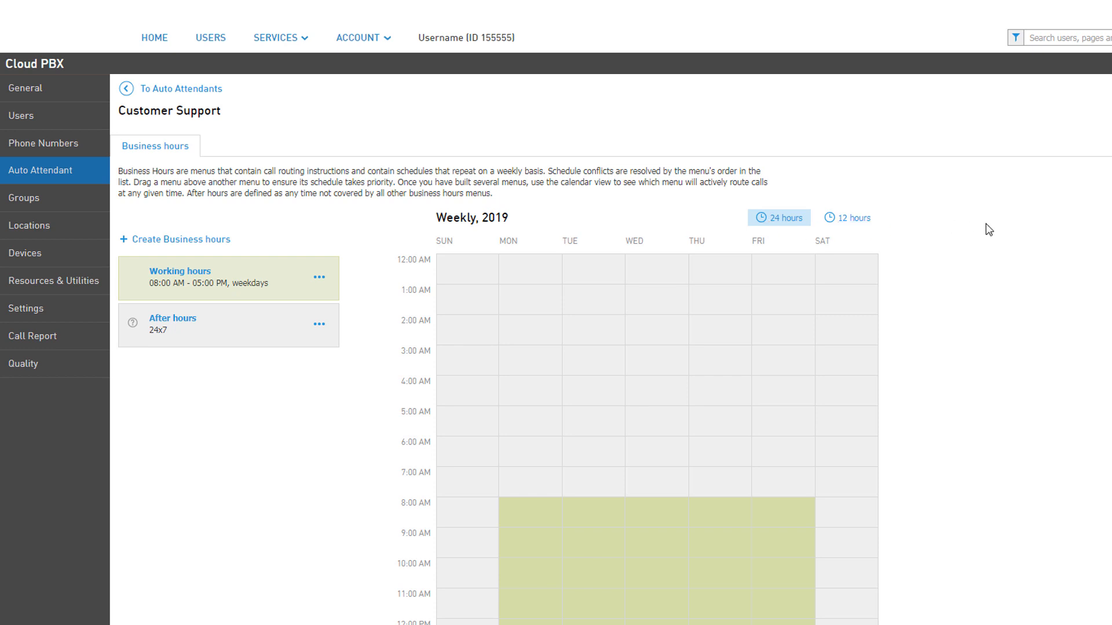
scroll(999, 225, "down", 4)
scroll(1003, 233, "down", 1)
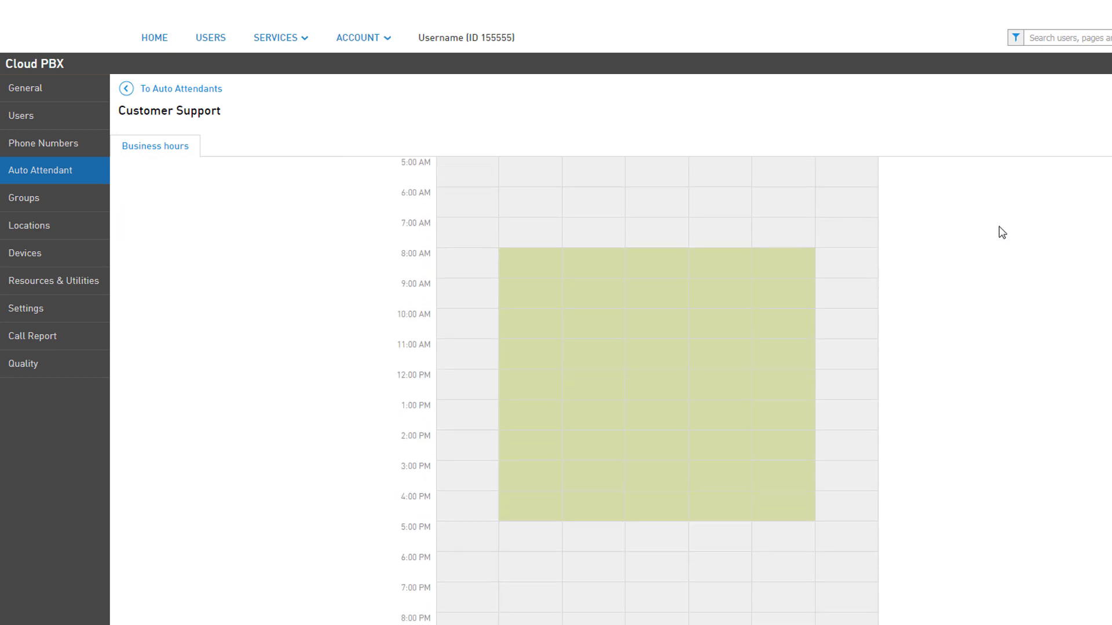
scroll(999, 227, "up", 5)
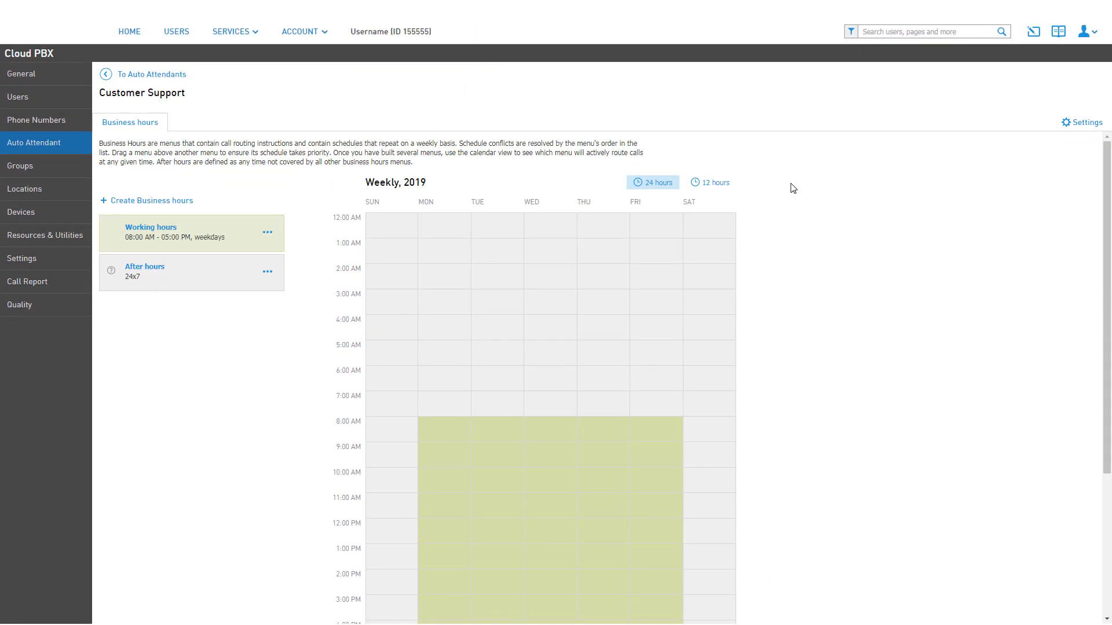
left_click(718, 184)
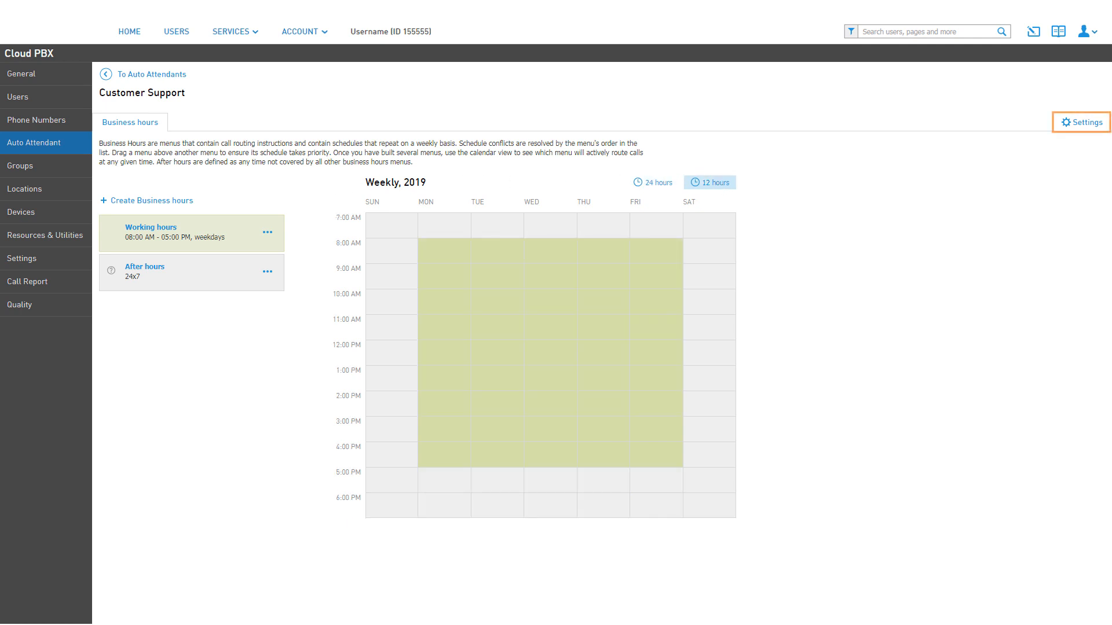
Review the Customer Support attendant's general settings, voicemails and voicemail settings, returning to the general settings
left_click(1071, 130)
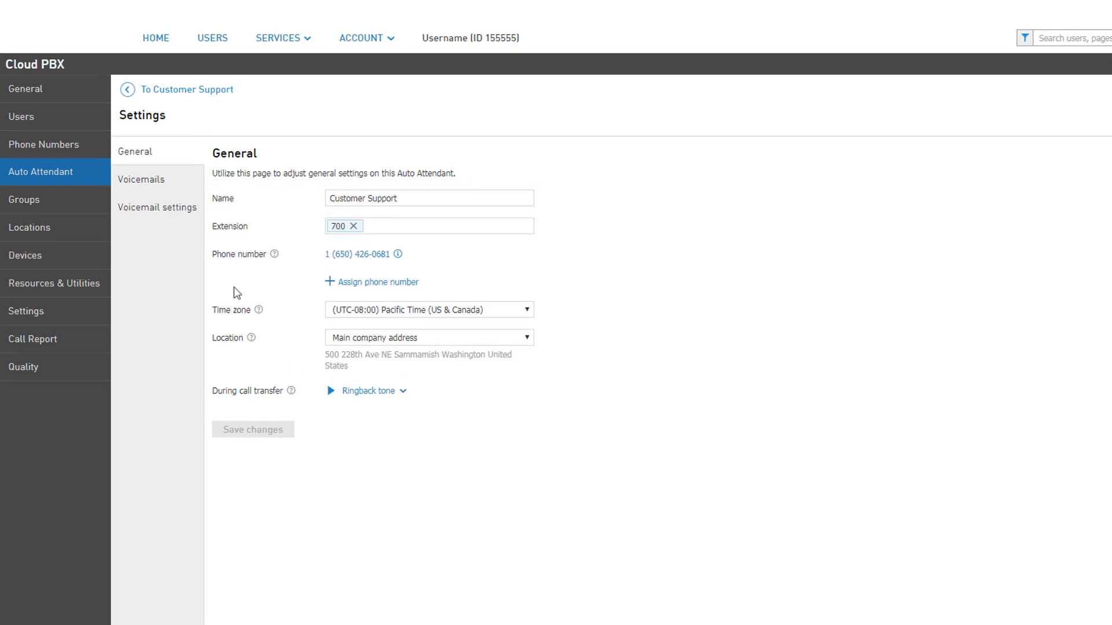
left_click(165, 191)
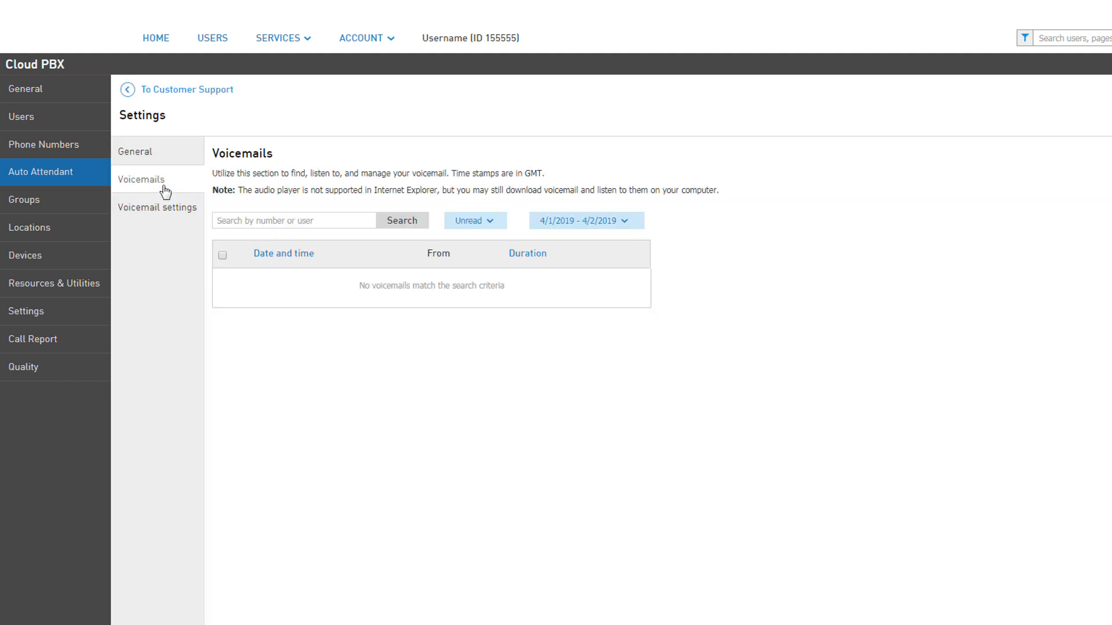
left_click(176, 214)
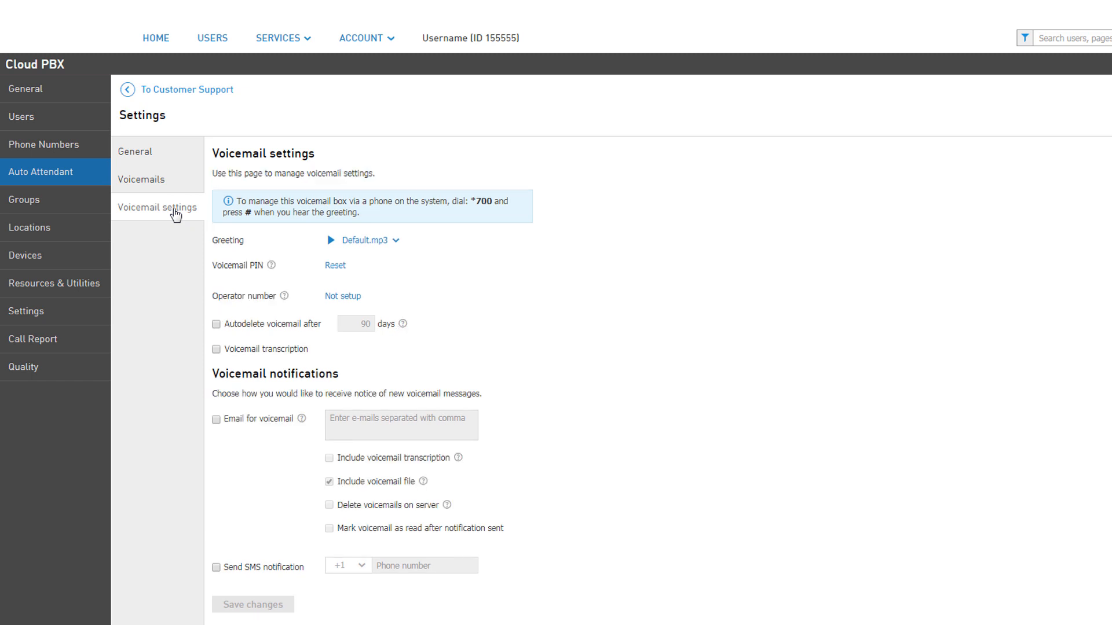
left_click(180, 159)
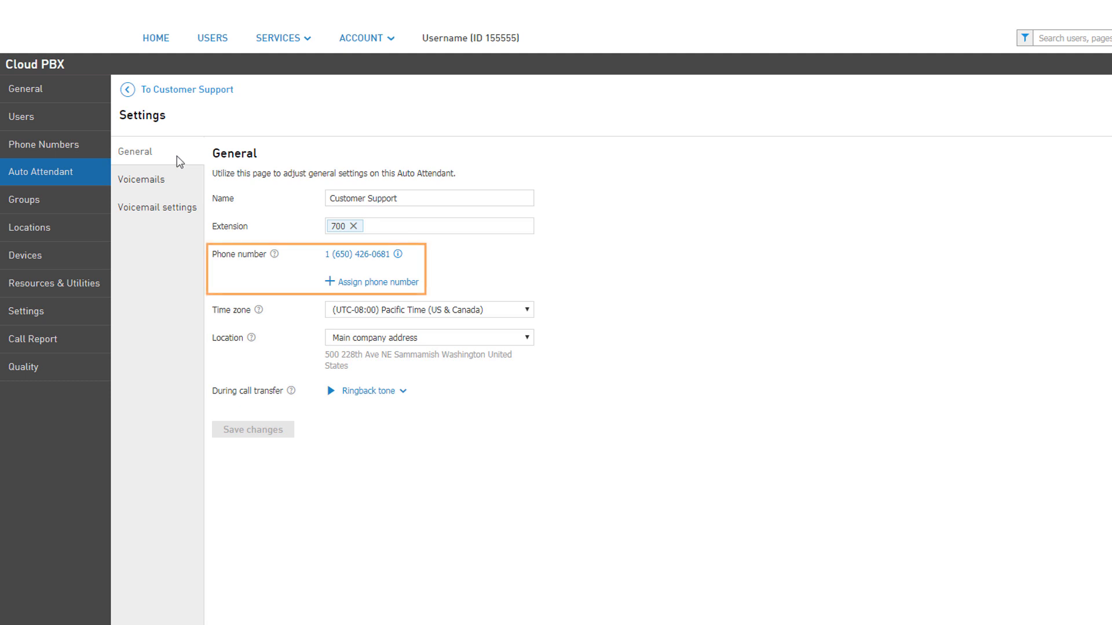
Assign an additional toll-free number on the pay per use plan to the Customer Support attendant and accept the charges
left_click(364, 284)
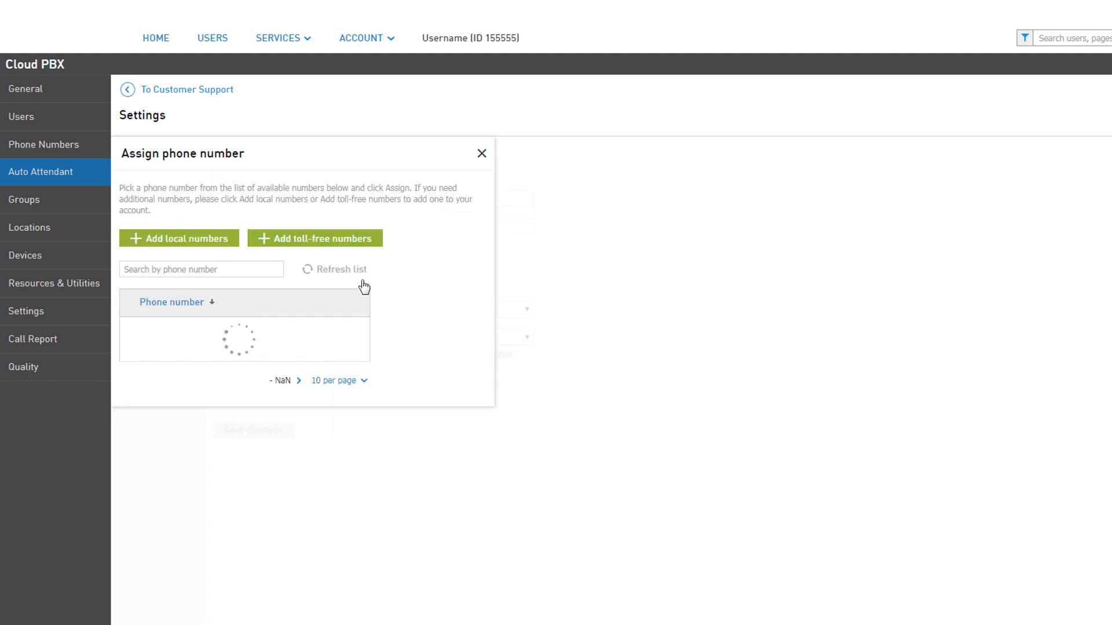
left_click(325, 579)
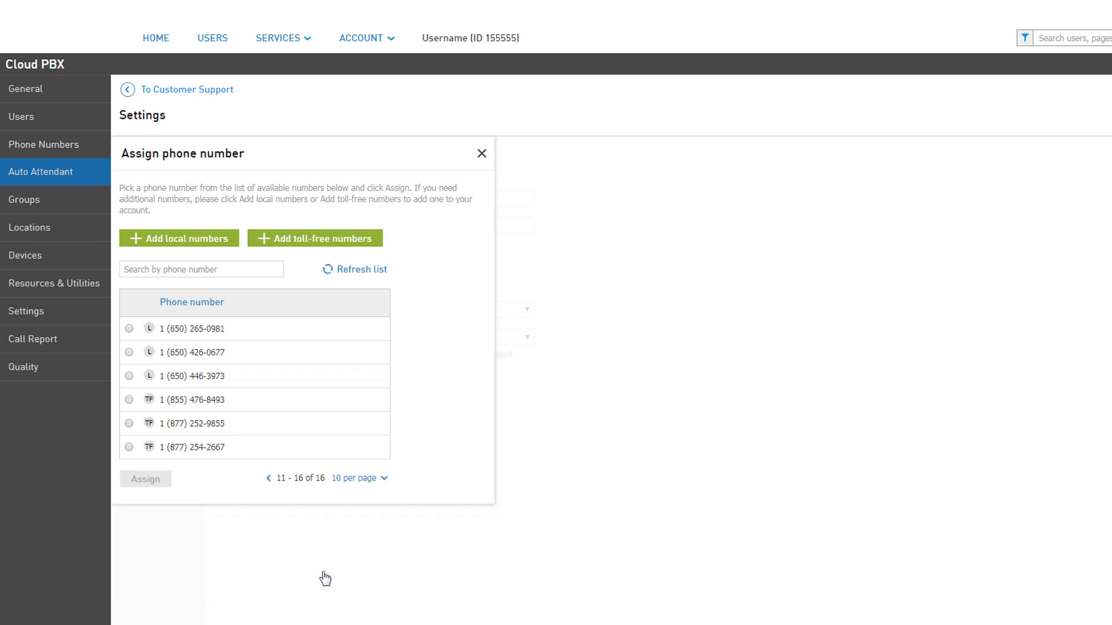
left_click(129, 400)
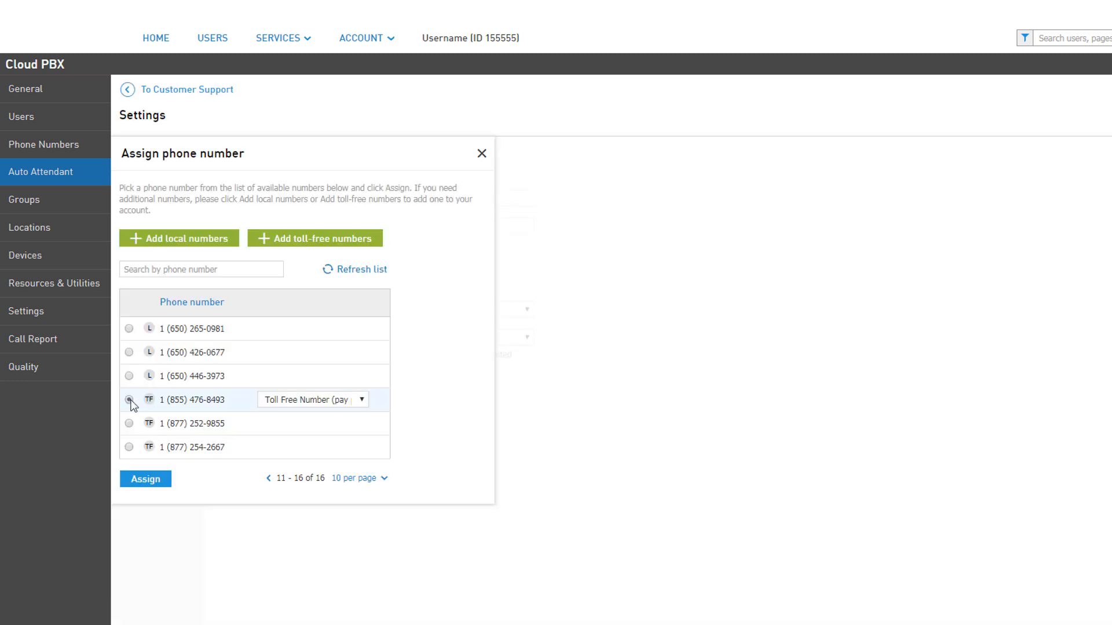
left_click(164, 482)
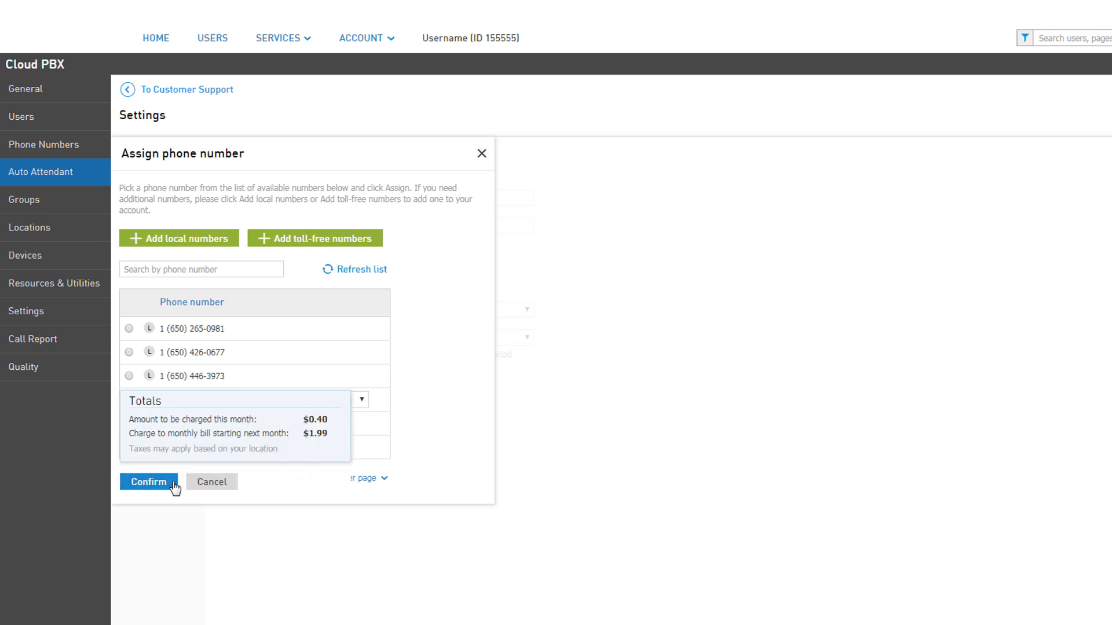
left_click(174, 485)
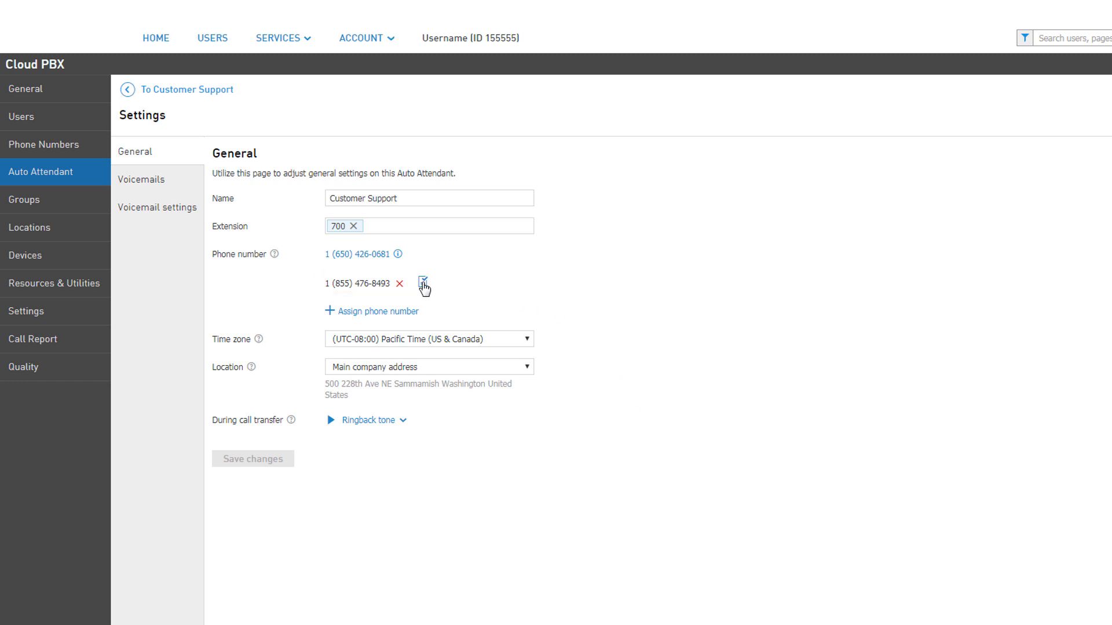
Review the plans available for the assigned toll-free number without changing it, and return to the Customer Support business hours
left_click(423, 283)
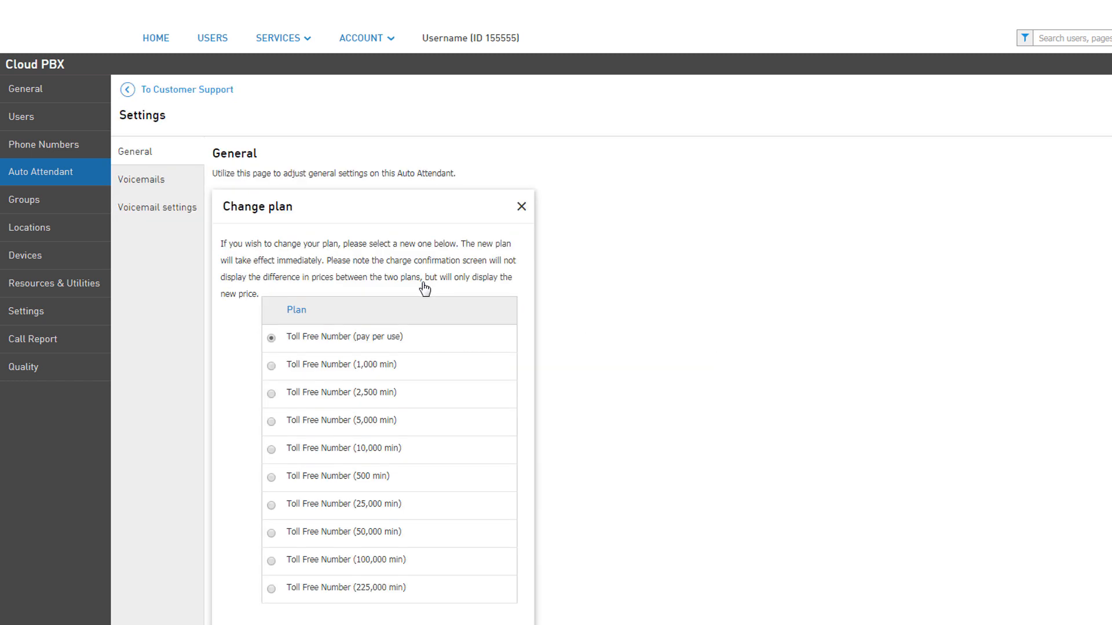
left_click(521, 207)
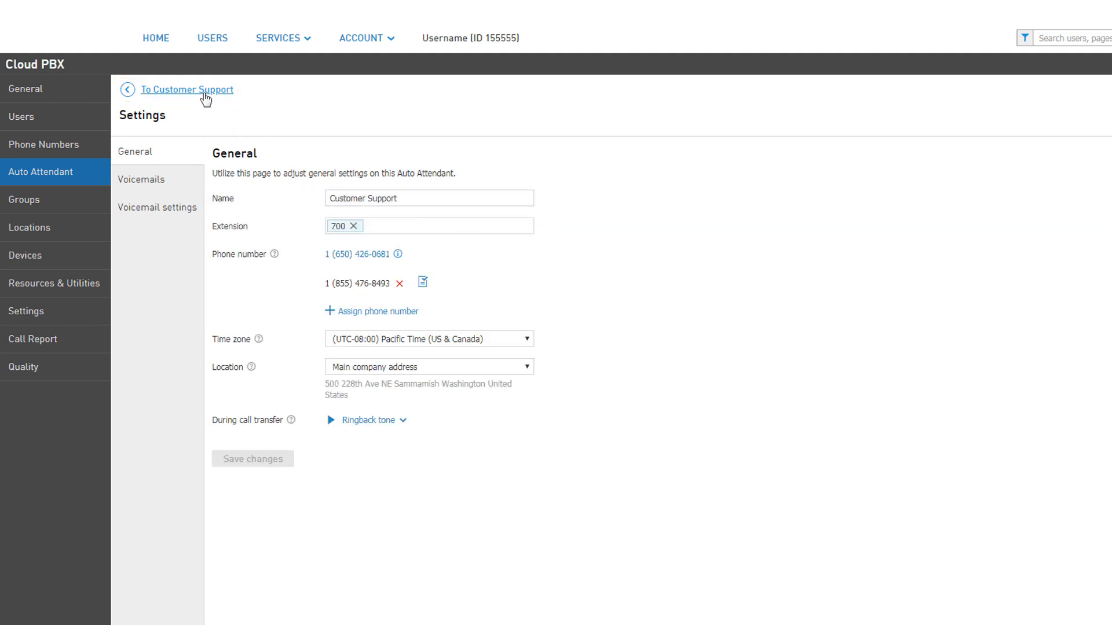
left_click(204, 92)
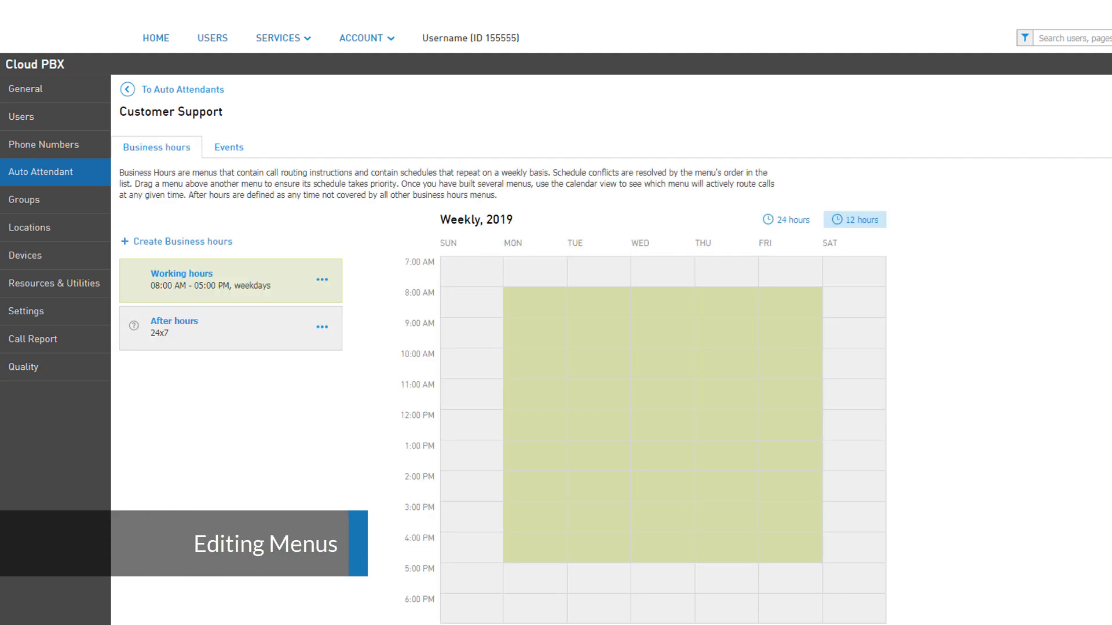
Open the Working hours menu and examine the Custom and 24x7 schedule types, closing the schedule without saving
left_click(207, 280)
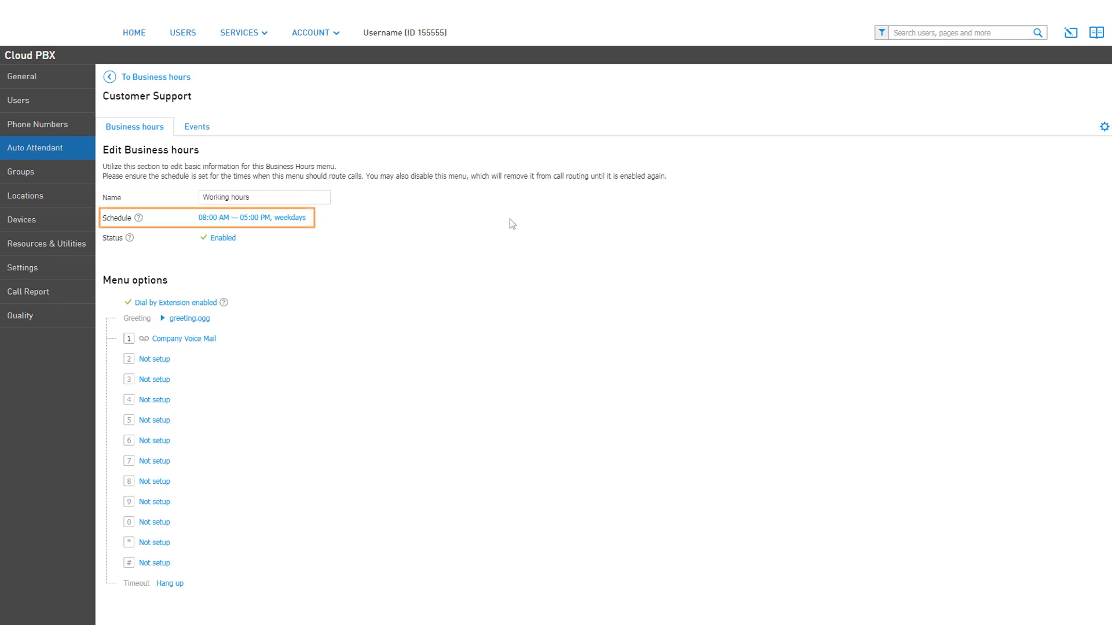
left_click(288, 219)
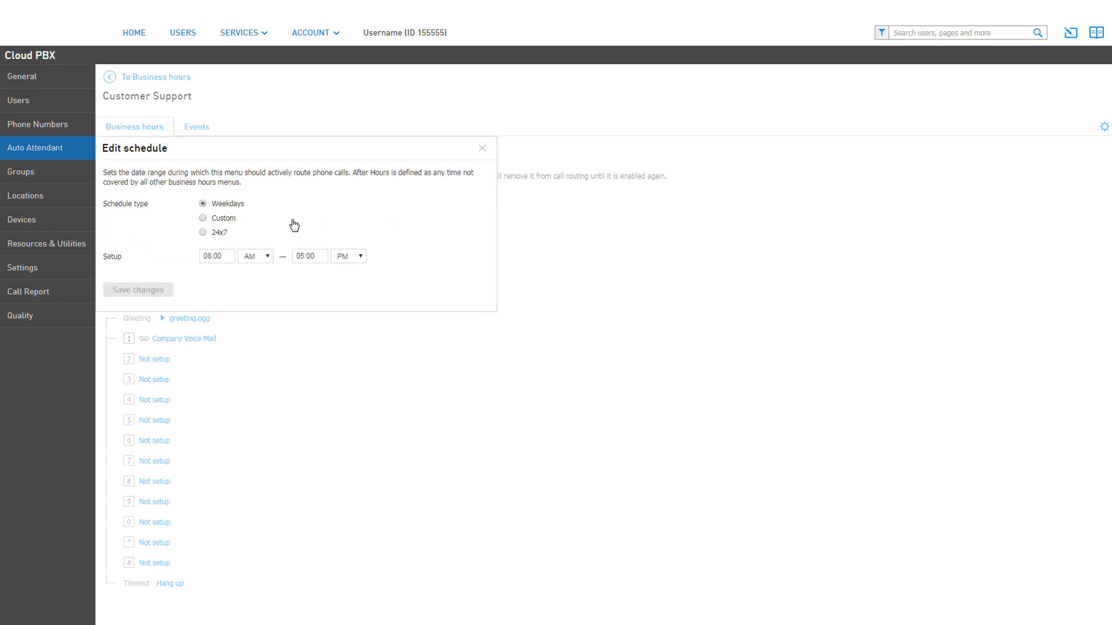
left_click(234, 220)
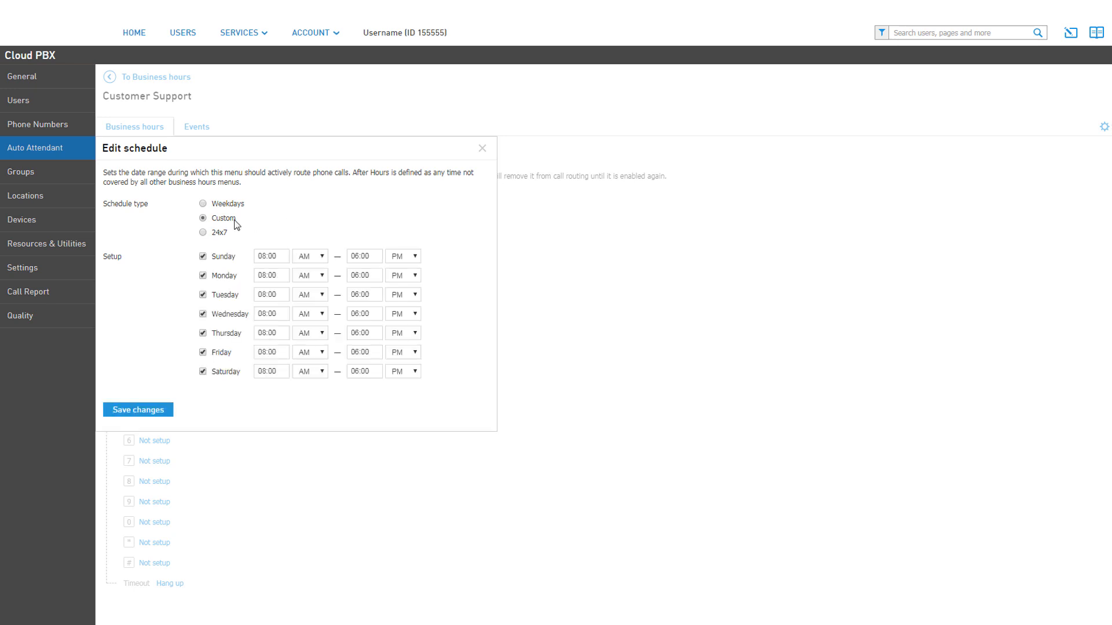
left_click(219, 234)
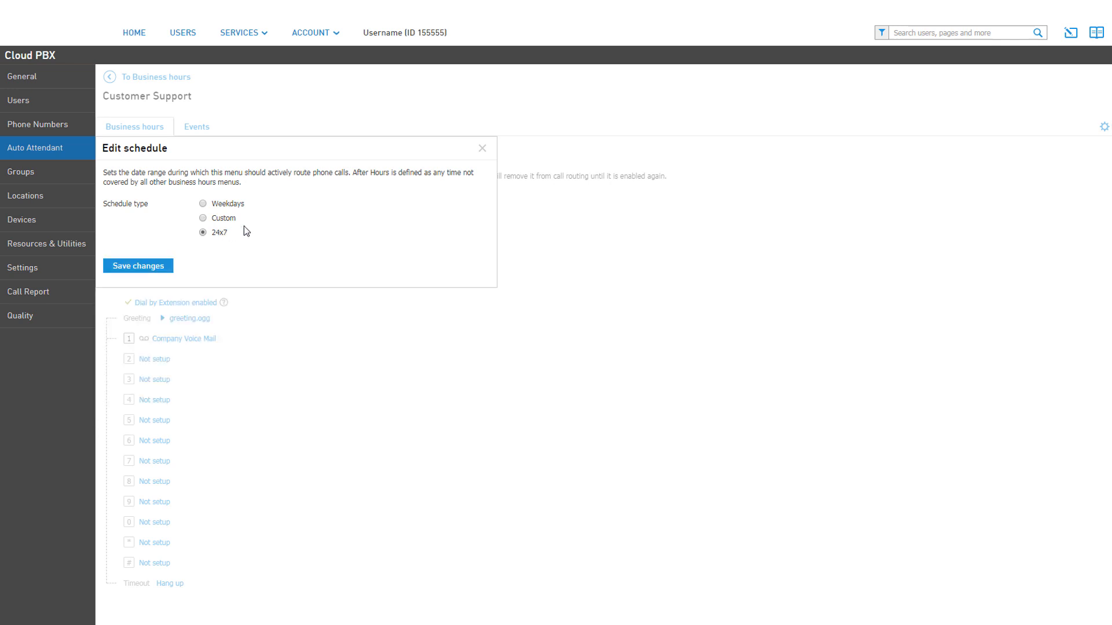
left_click(482, 149)
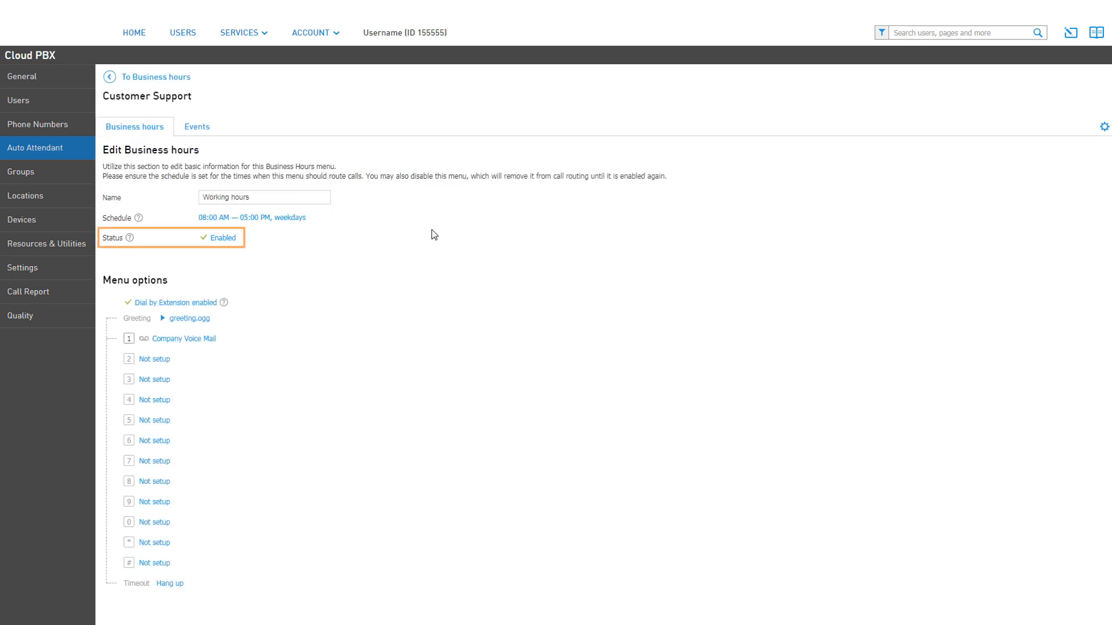
Disable the Working hours menu and enable it again
left_click(228, 241)
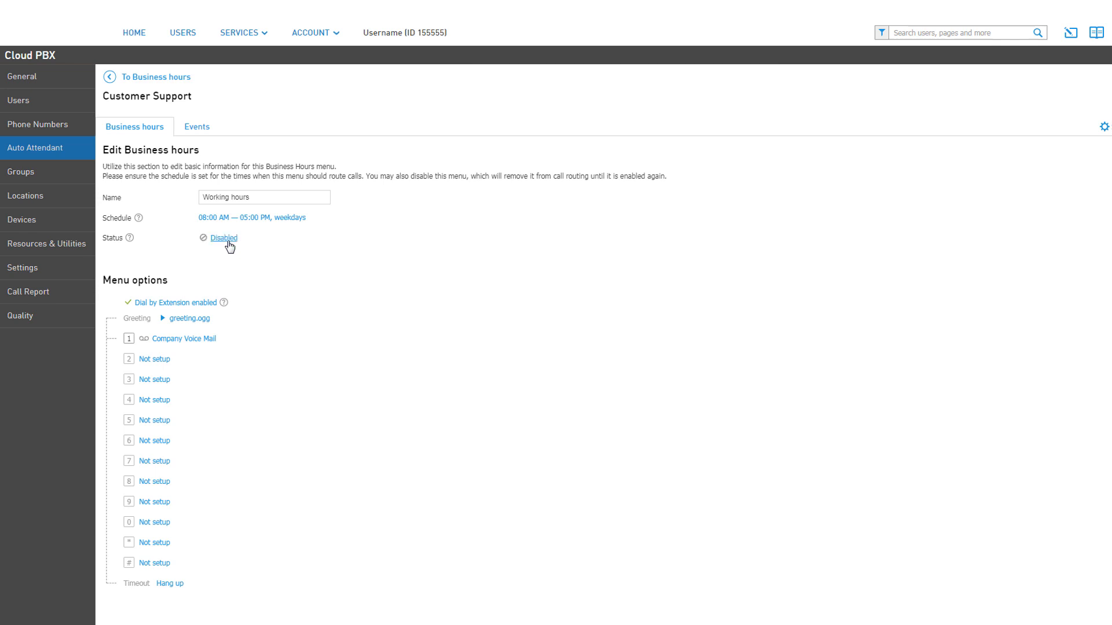
left_click(228, 241)
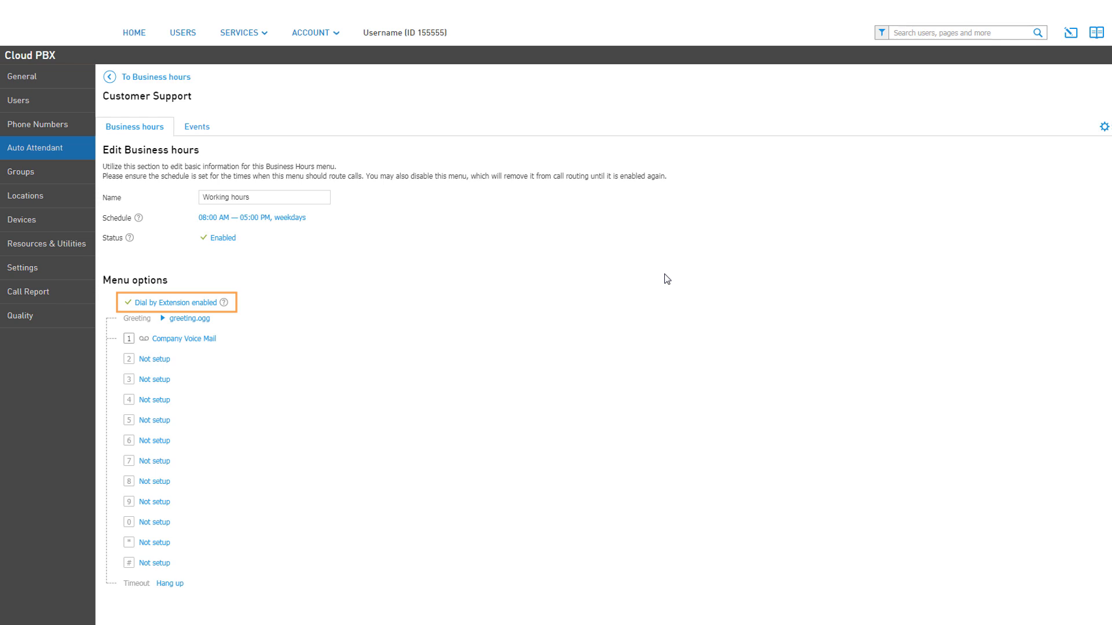
Disable Dial by Extension for the Working hours menu and enable it again
left_click(204, 303)
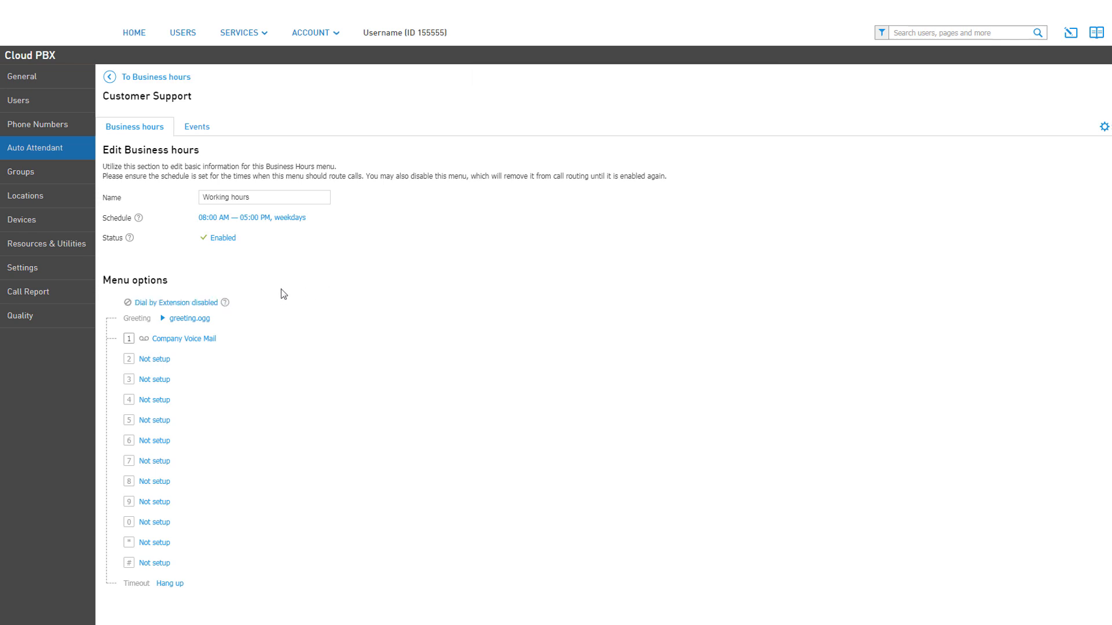
left_click(212, 303)
Play the Working hours greeting and examine the Upload greeting and Record greeting options, closing the greeting settings without changes
left_click(163, 318)
left_click(209, 323)
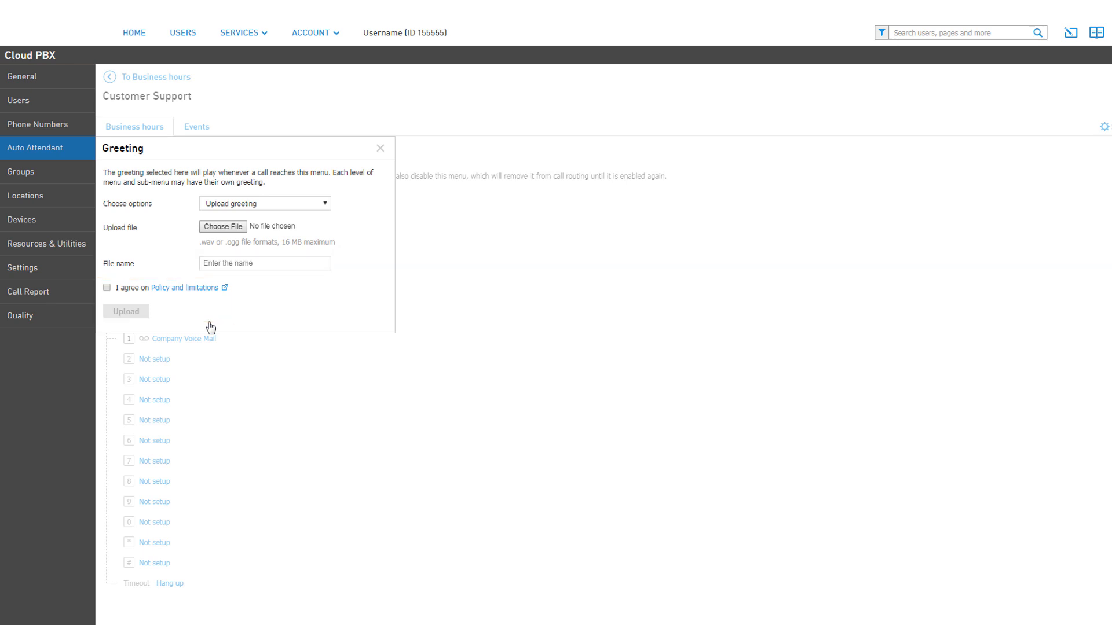
left_click(297, 208)
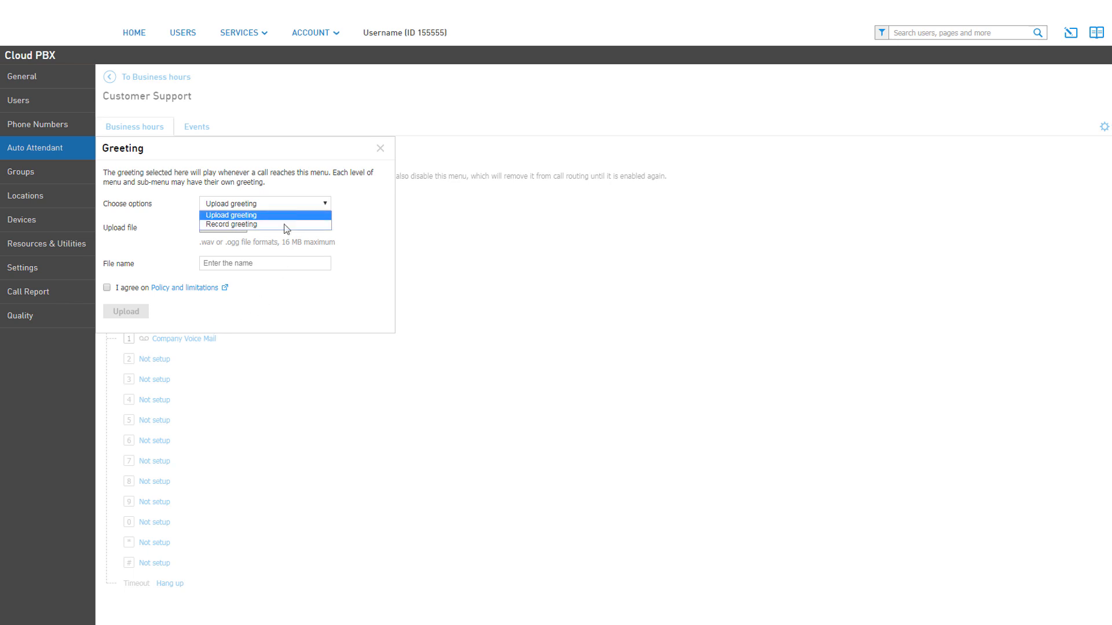
left_click(287, 223)
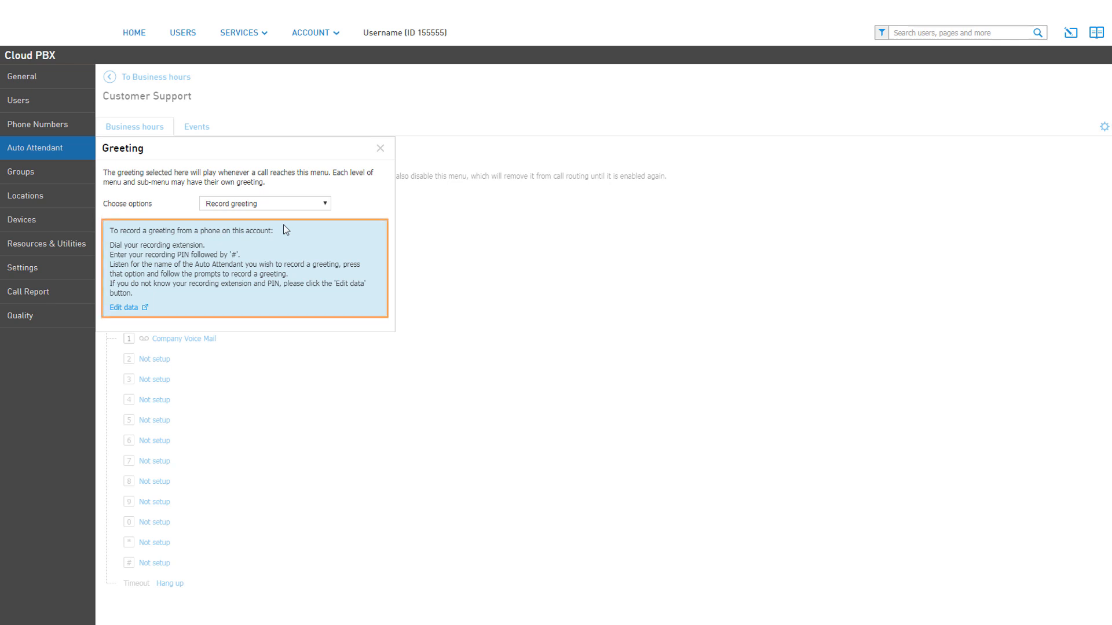
left_click(283, 206)
left_click(276, 216)
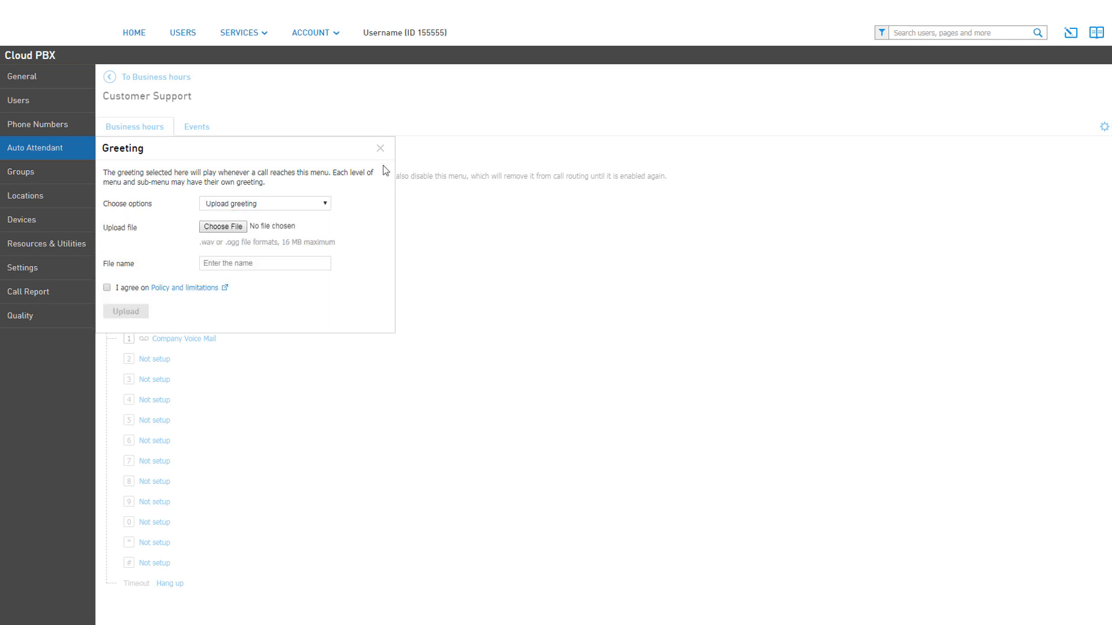
left_click(380, 148)
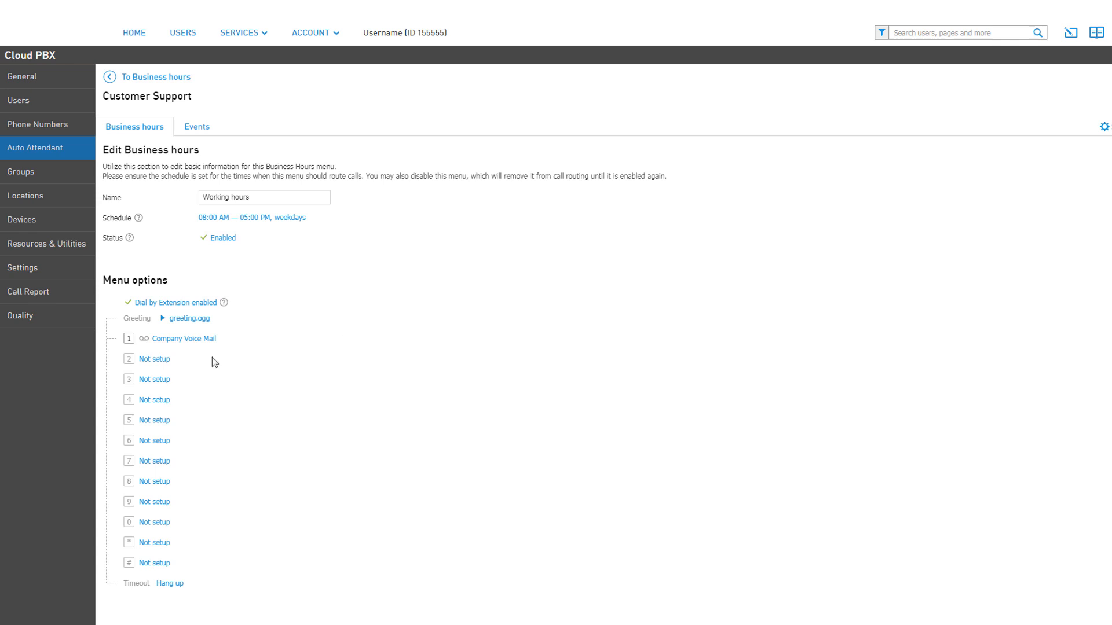
Route key 2 of the Working hours menu to the Main Auto Attendant and save the change
left_click(165, 360)
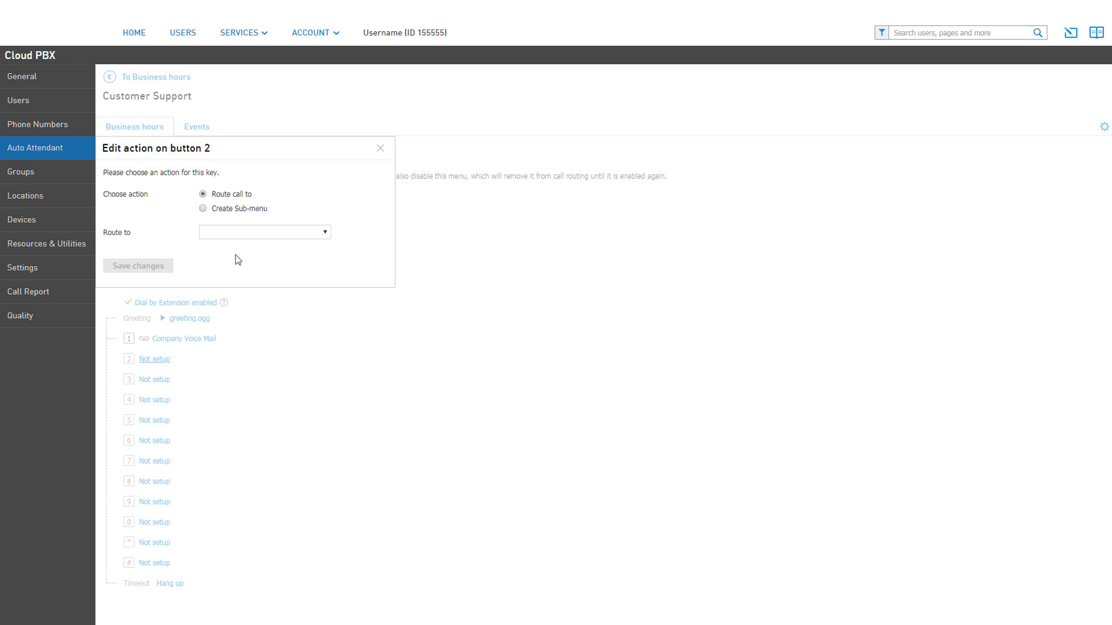
left_click(259, 233)
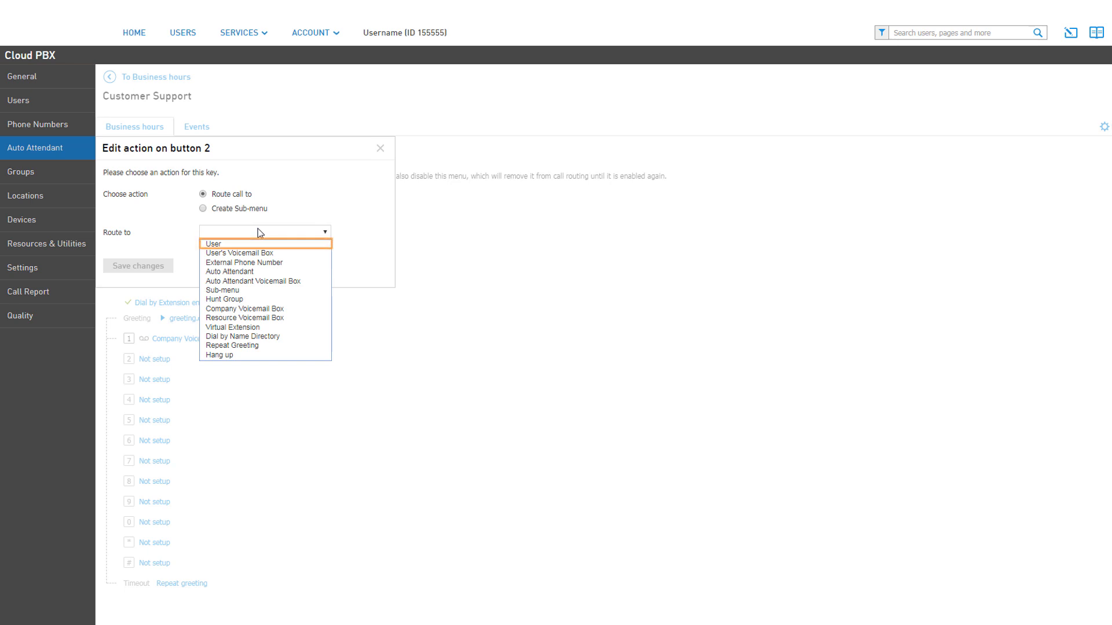
key("Down")
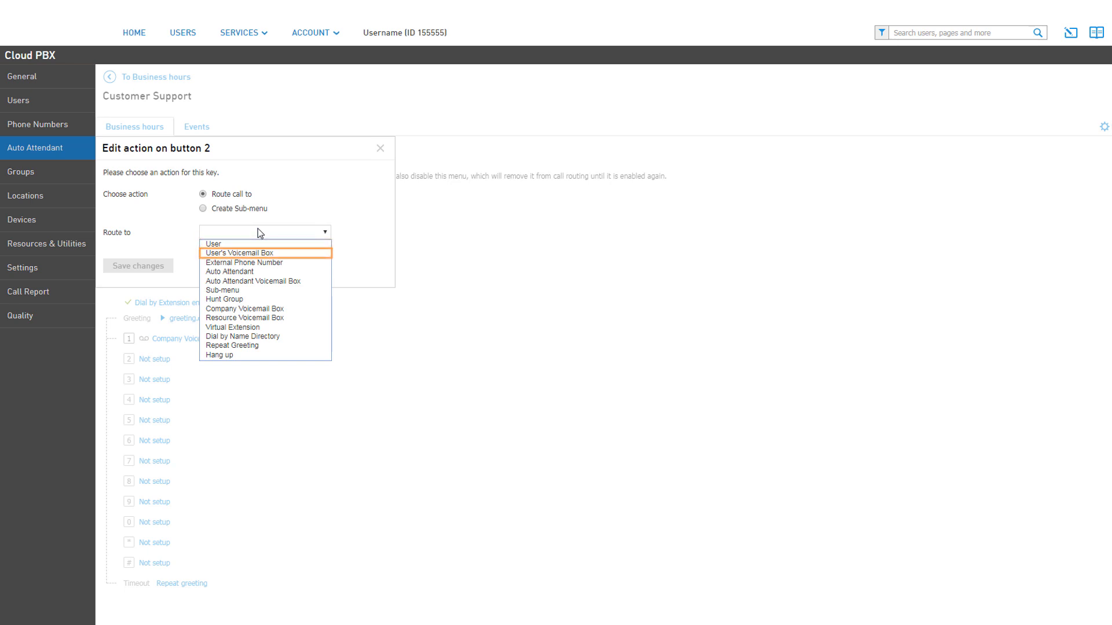
key("Down")
key("Down")
key("Down")
key("Down")
key("Down")
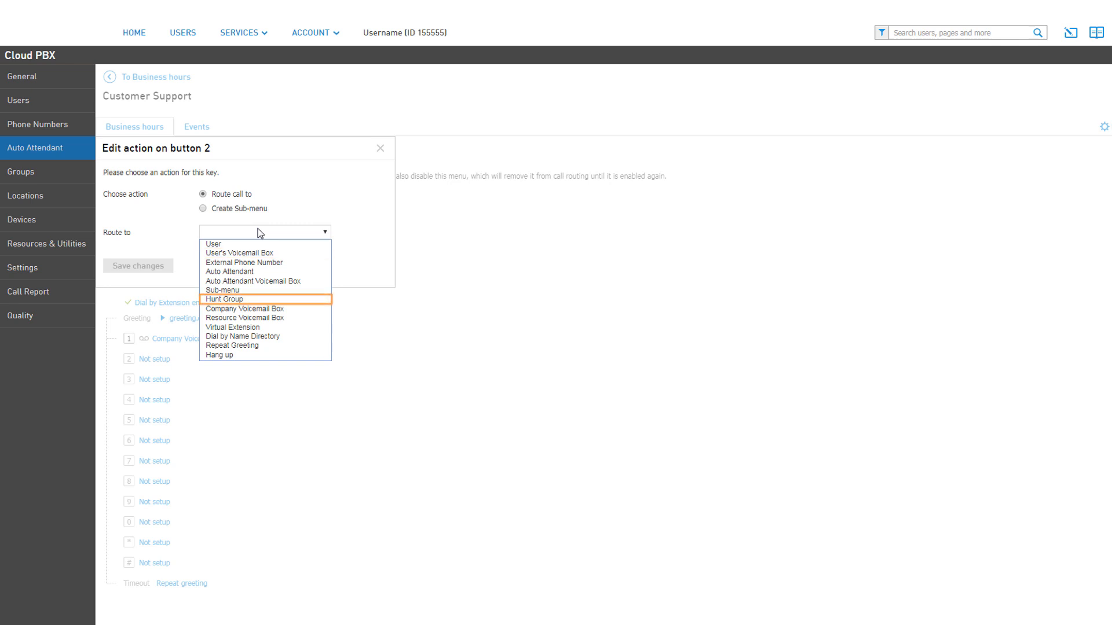
key("Down")
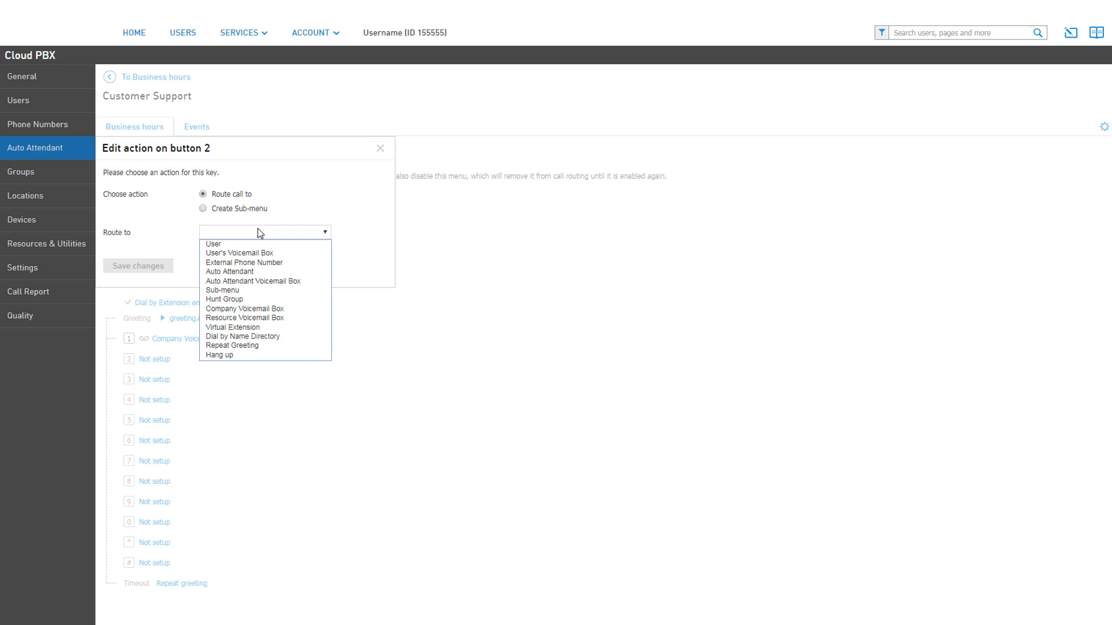
left_click(251, 273)
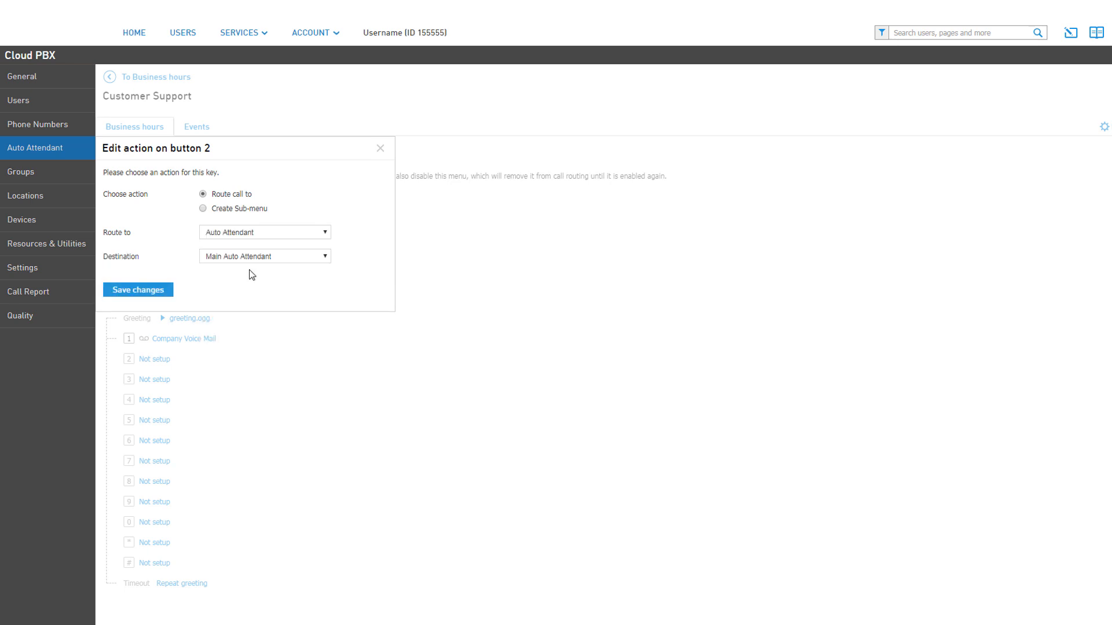
left_click(167, 291)
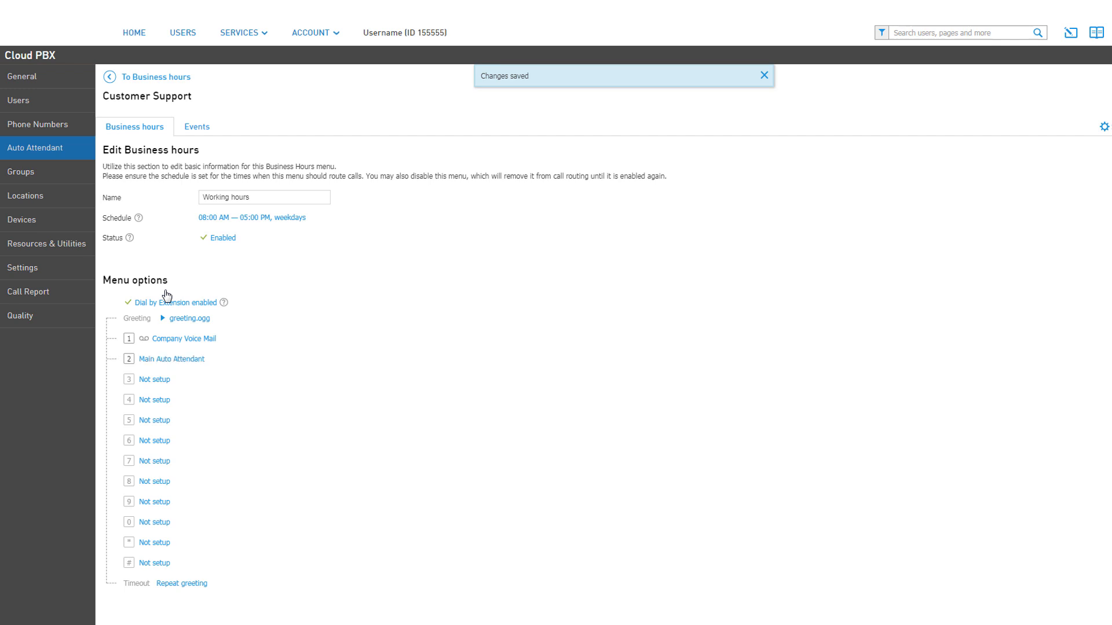
Create a sub-menu named Billing on key 3 of the Working hours menu and save it
left_click(166, 384)
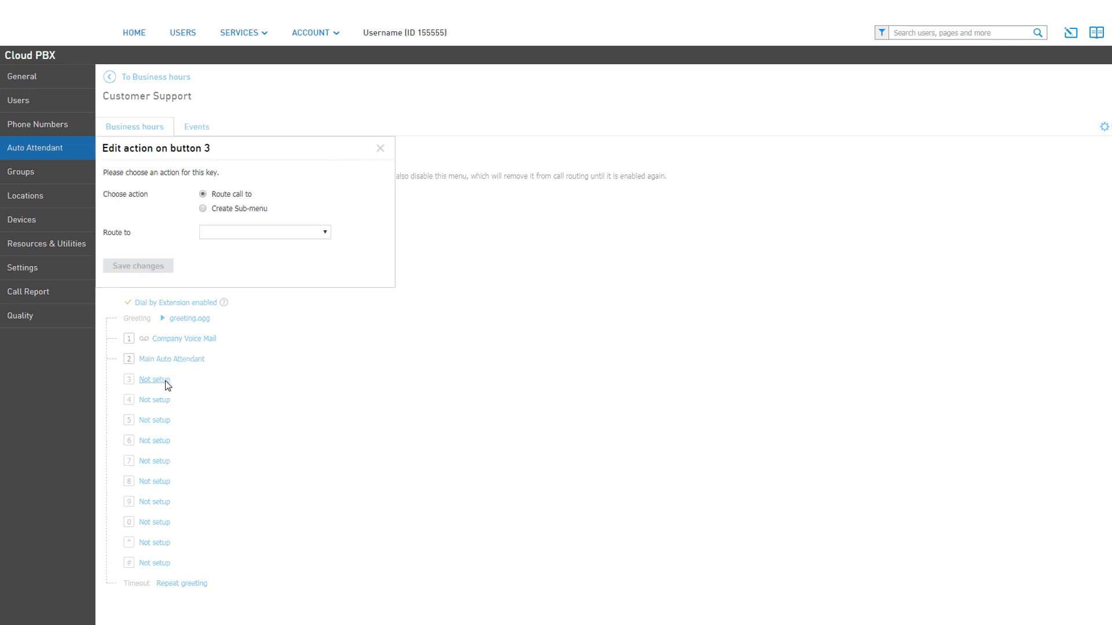
left_click(262, 210)
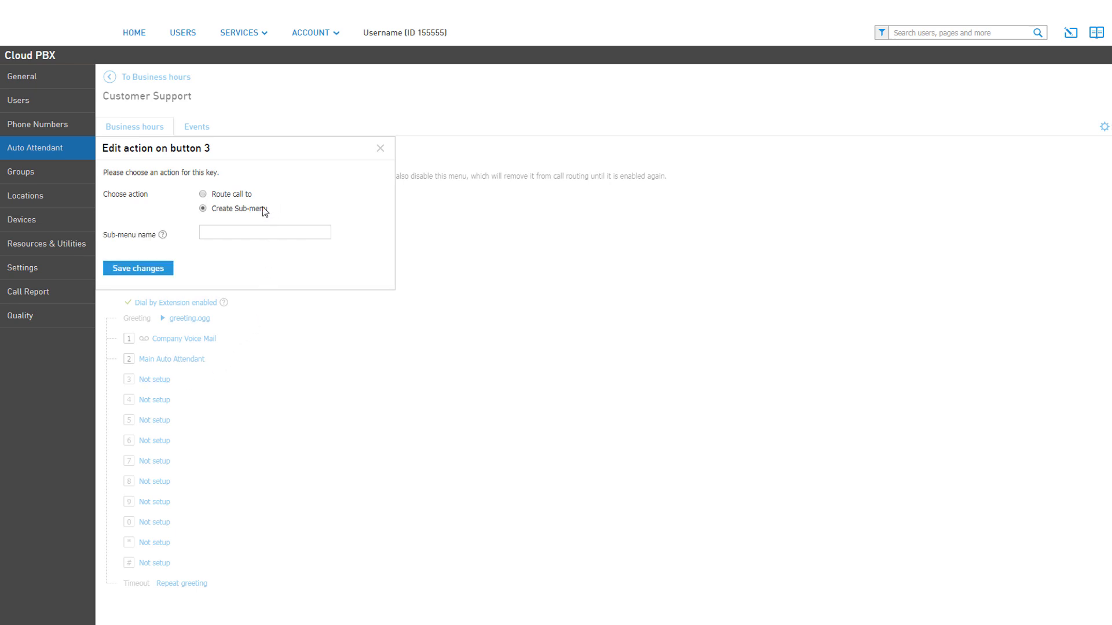
left_click(269, 232)
type("Billing")
left_click(152, 269)
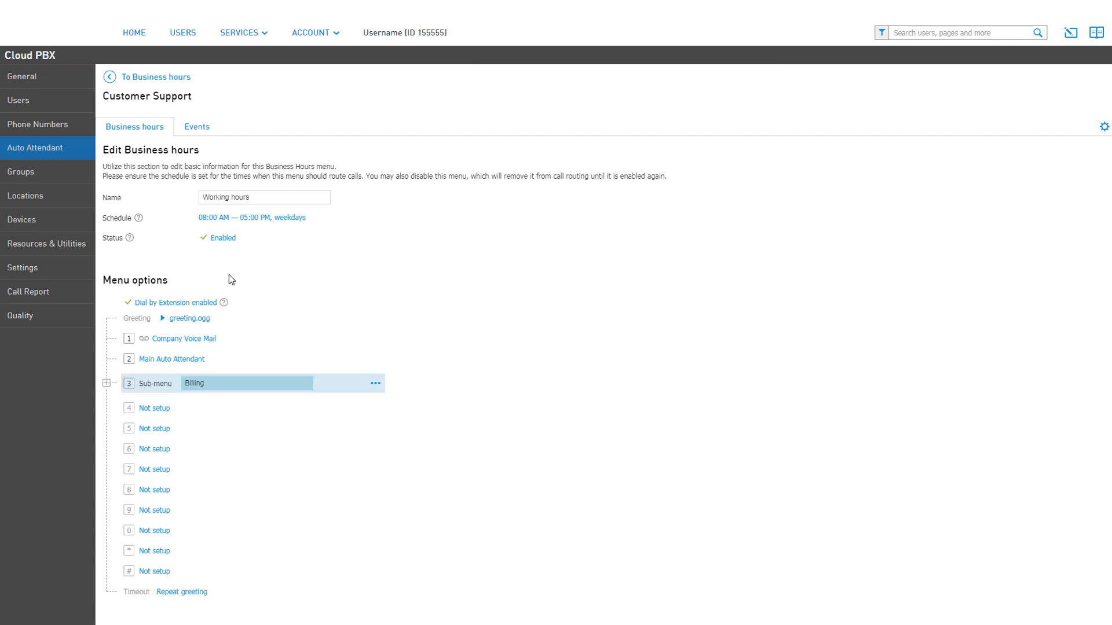
Expand the Billing sub-menu, route its key 1 to the Billing hunt group, save, and collapse the sub-menu
left_click(149, 390)
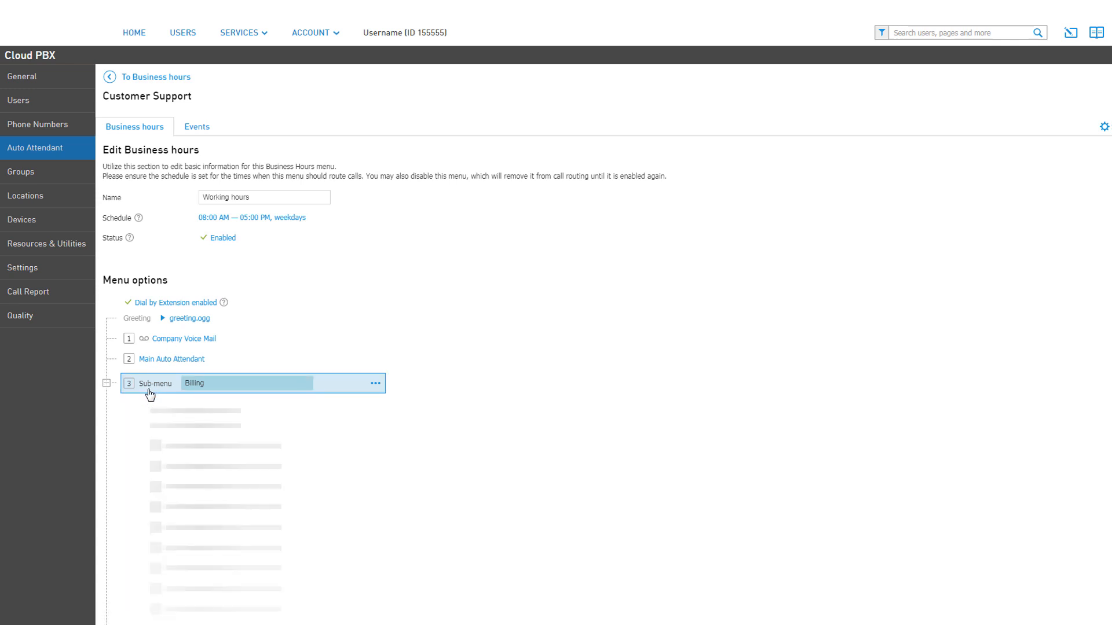
scroll(534, 308, "down", 2)
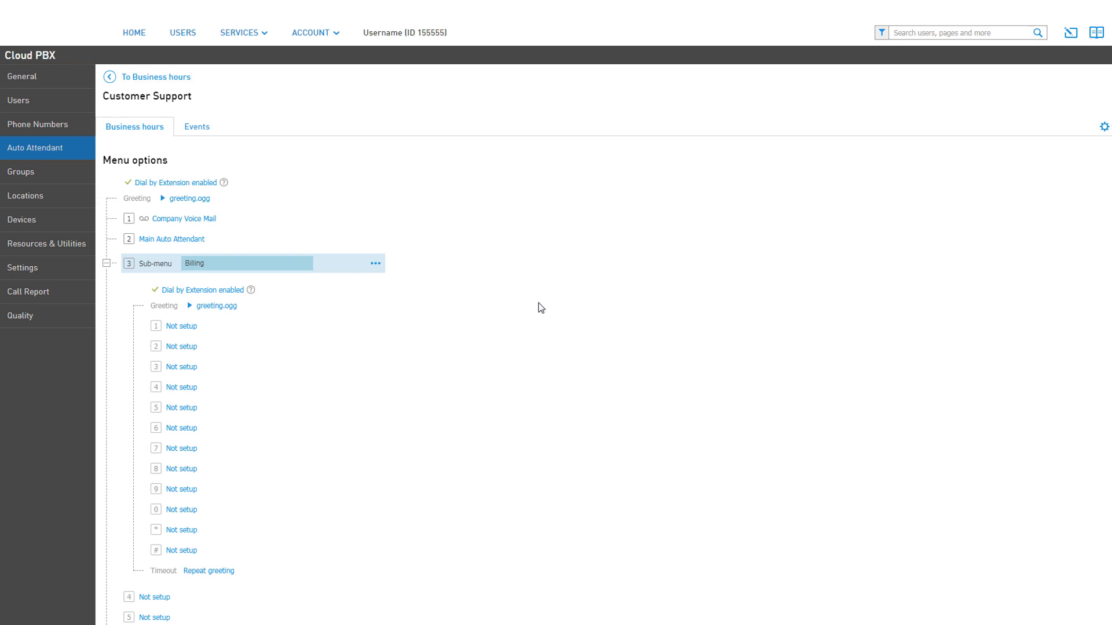
left_click(191, 327)
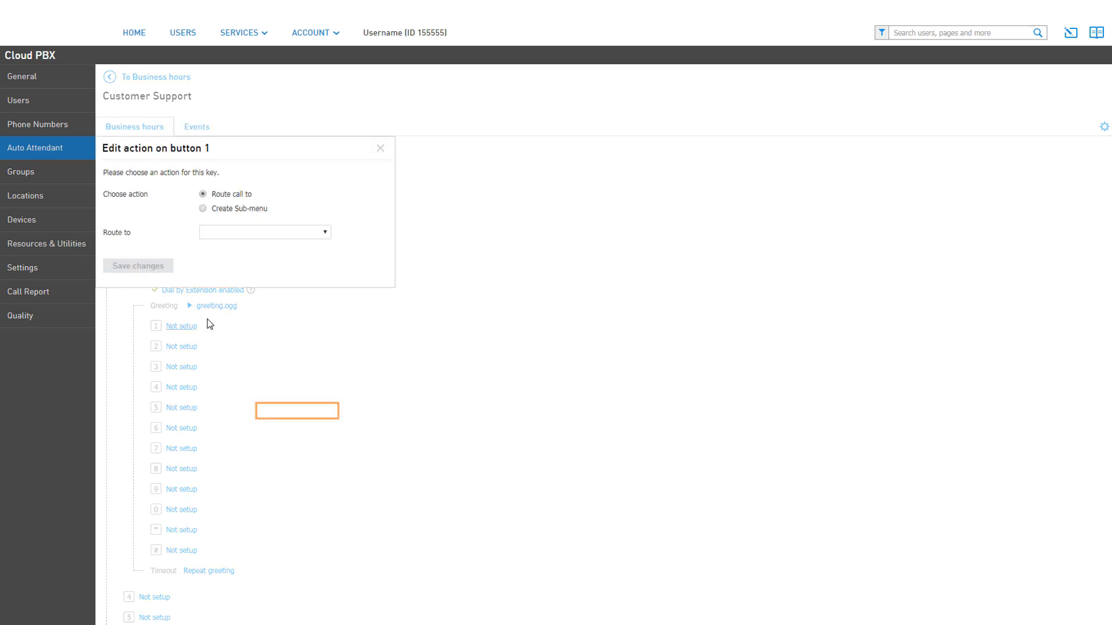
left_click(325, 234)
left_click(266, 317)
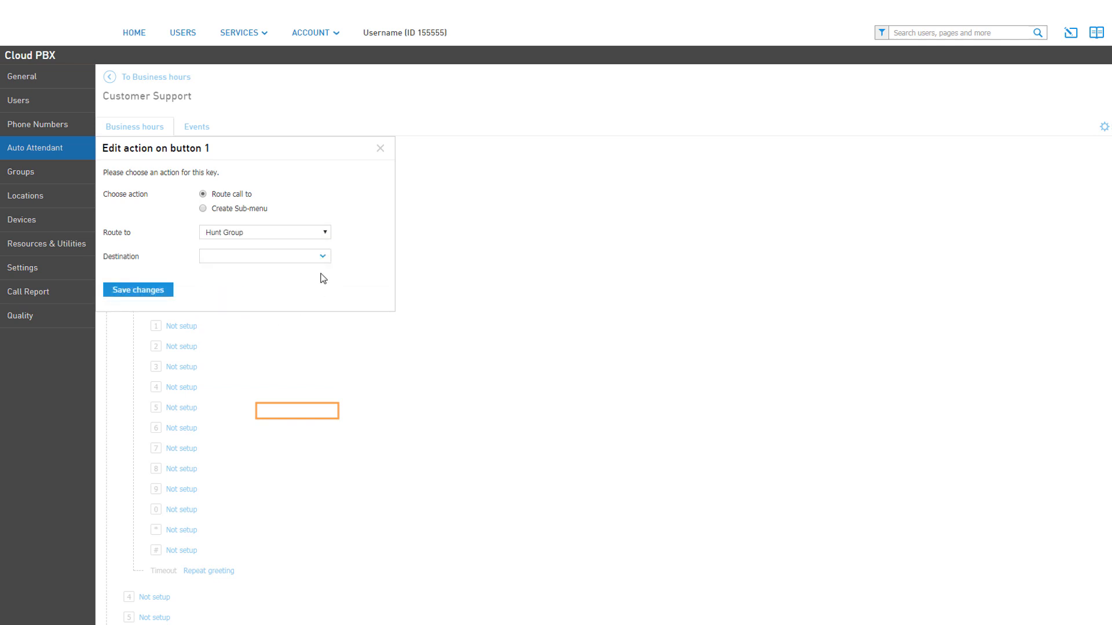
left_click(323, 259)
left_click(291, 272)
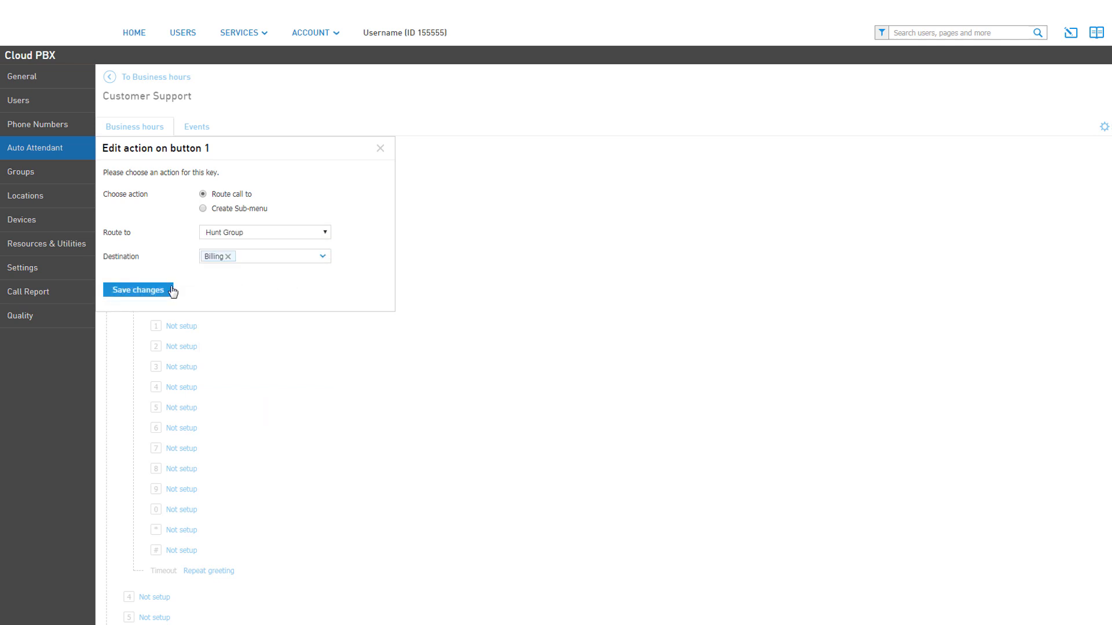
left_click(151, 291)
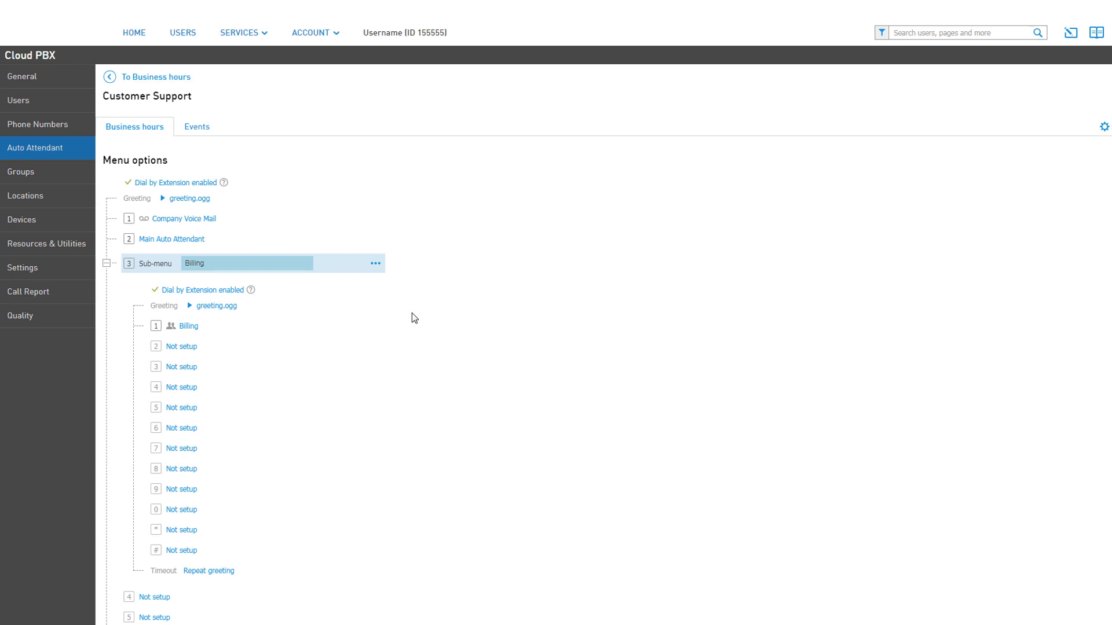
left_click(165, 270)
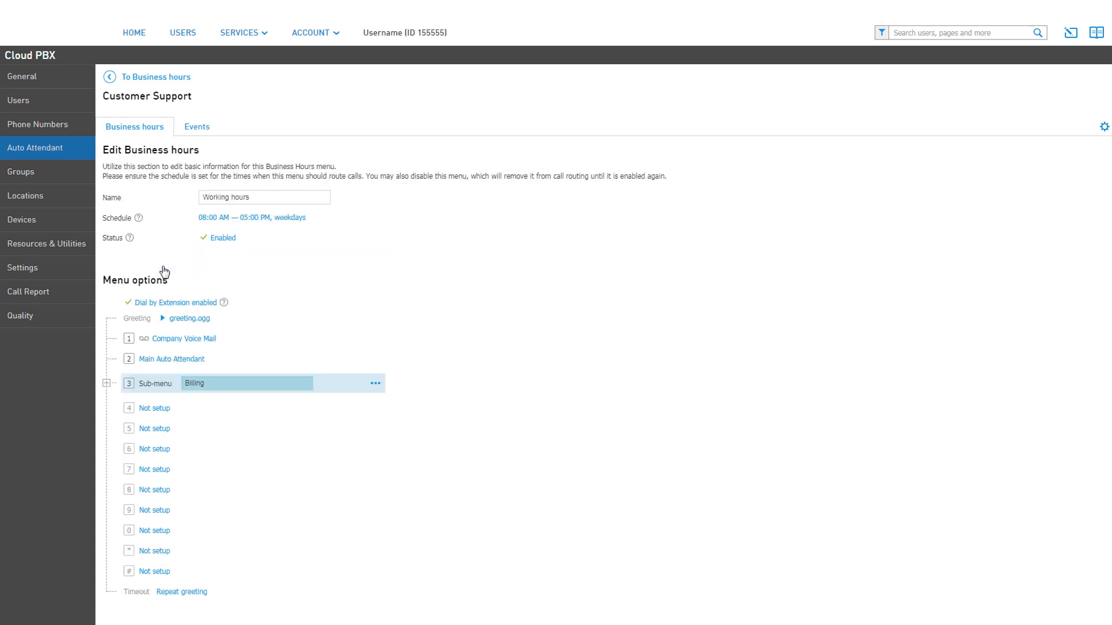
Route key 4 of the Working hours menu to the user Warehouse Ringer (231) and save the change
left_click(165, 410)
left_click(317, 233)
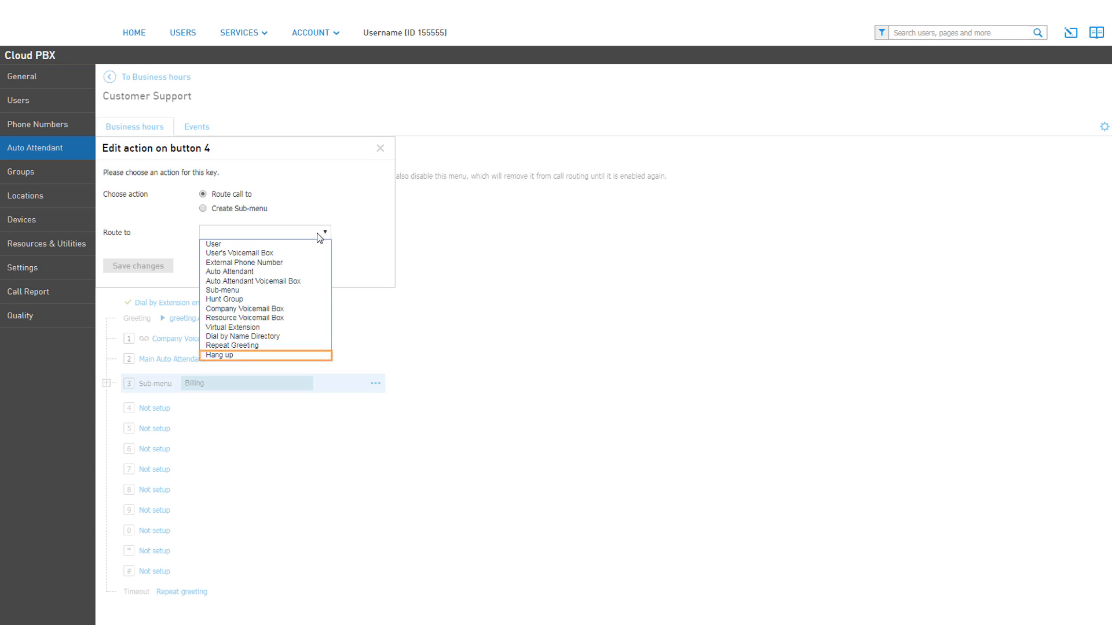
left_click(295, 243)
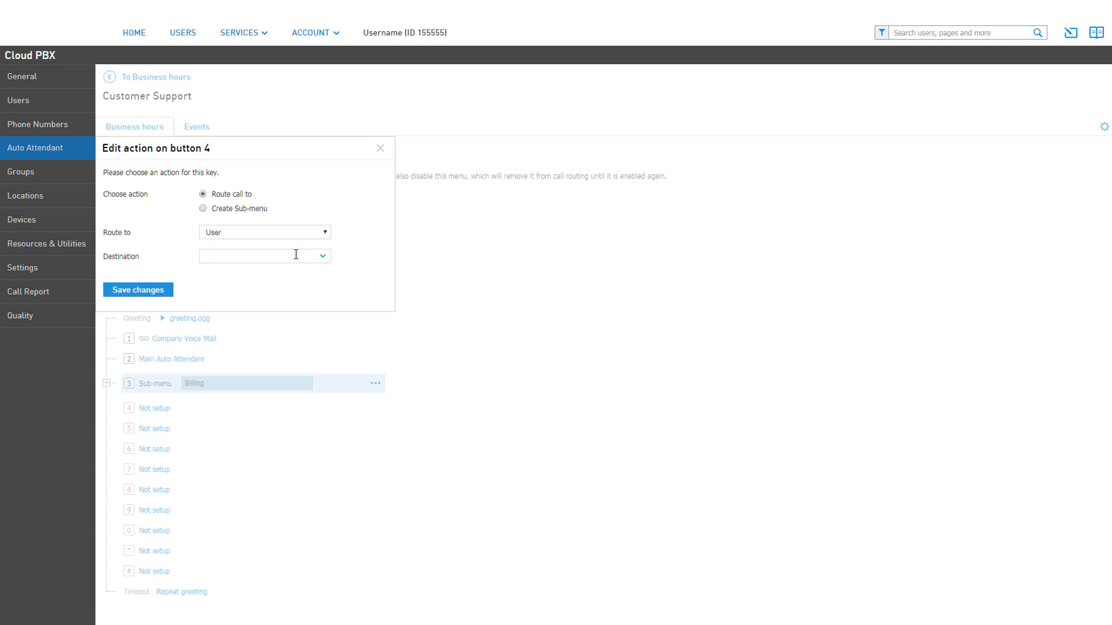
left_click(309, 258)
left_click(277, 273)
left_click(168, 292)
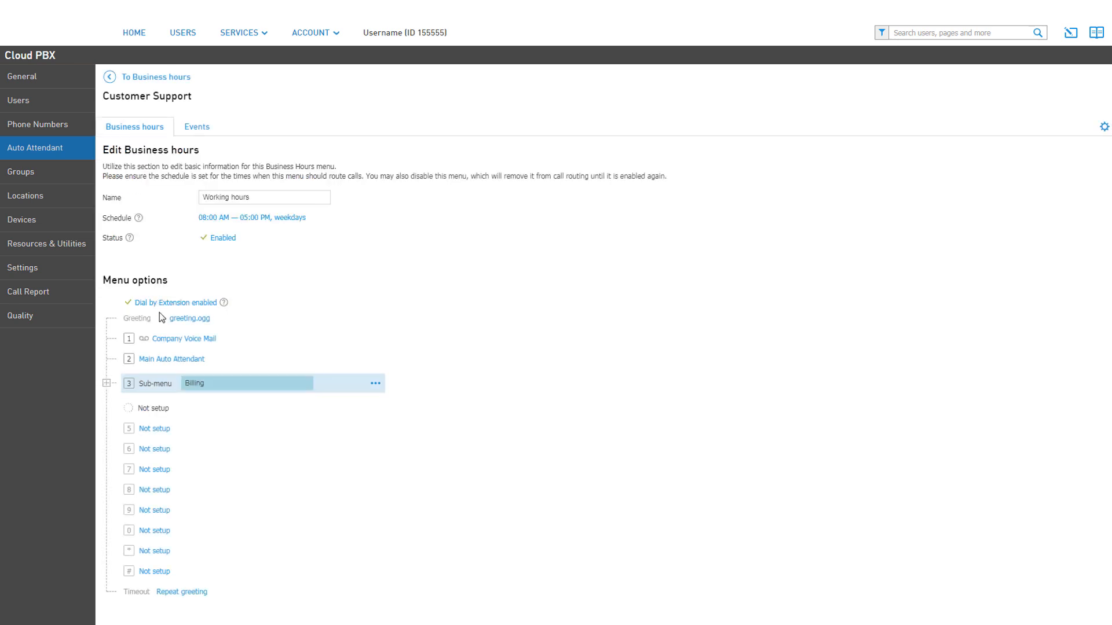
Route key 5 of the Working hours menu to the virtual extension VE (202) and save the change
left_click(157, 429)
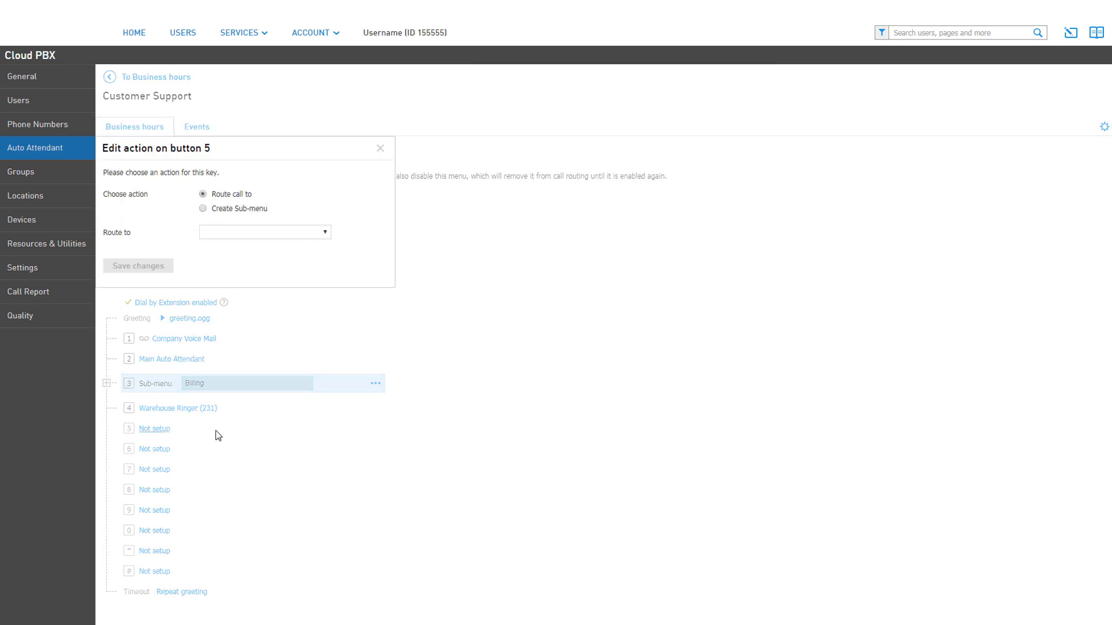
left_click(327, 233)
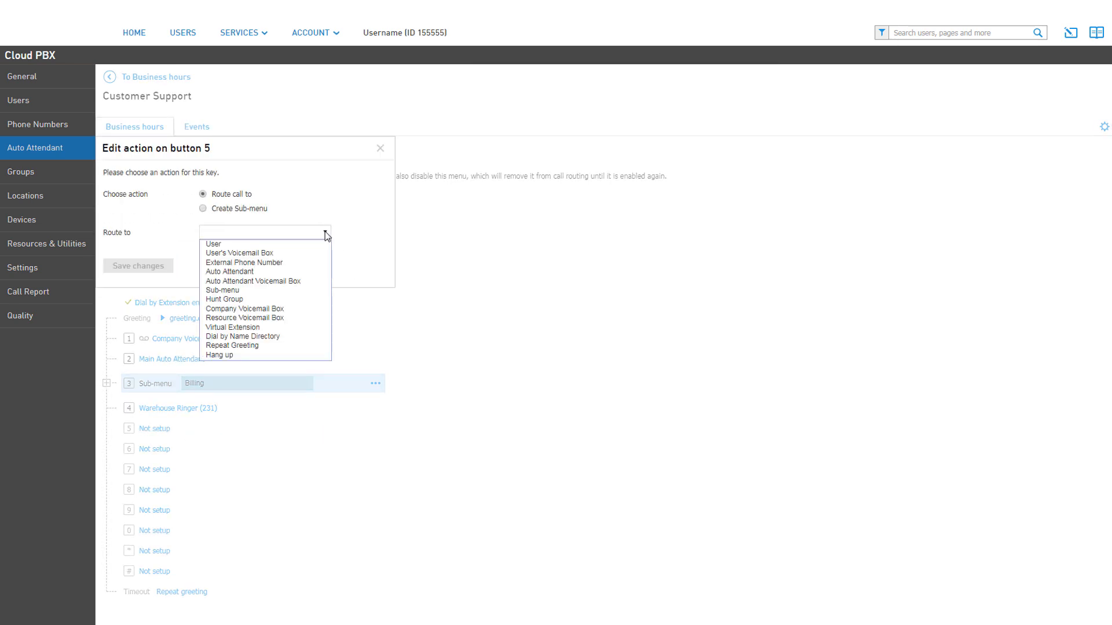
left_click(260, 326)
left_click(303, 256)
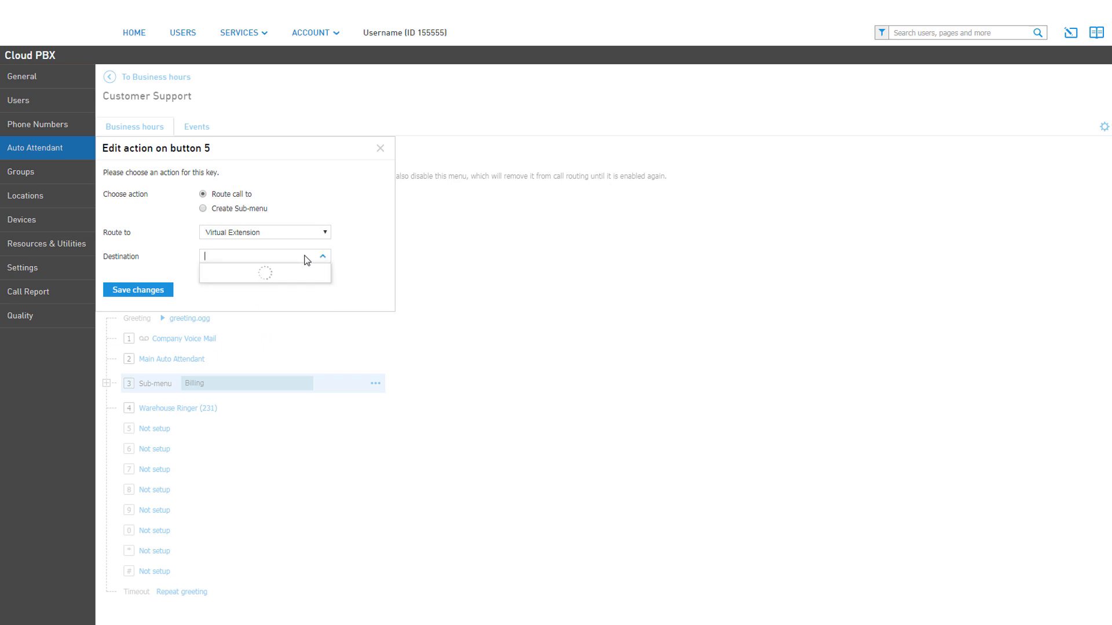
left_click(261, 277)
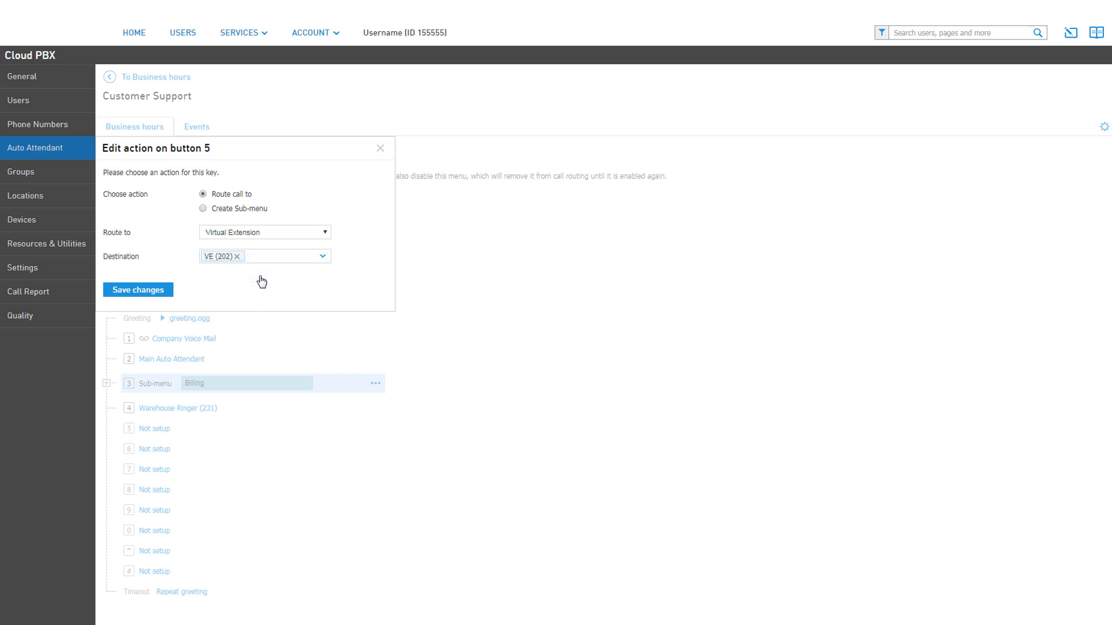
left_click(150, 290)
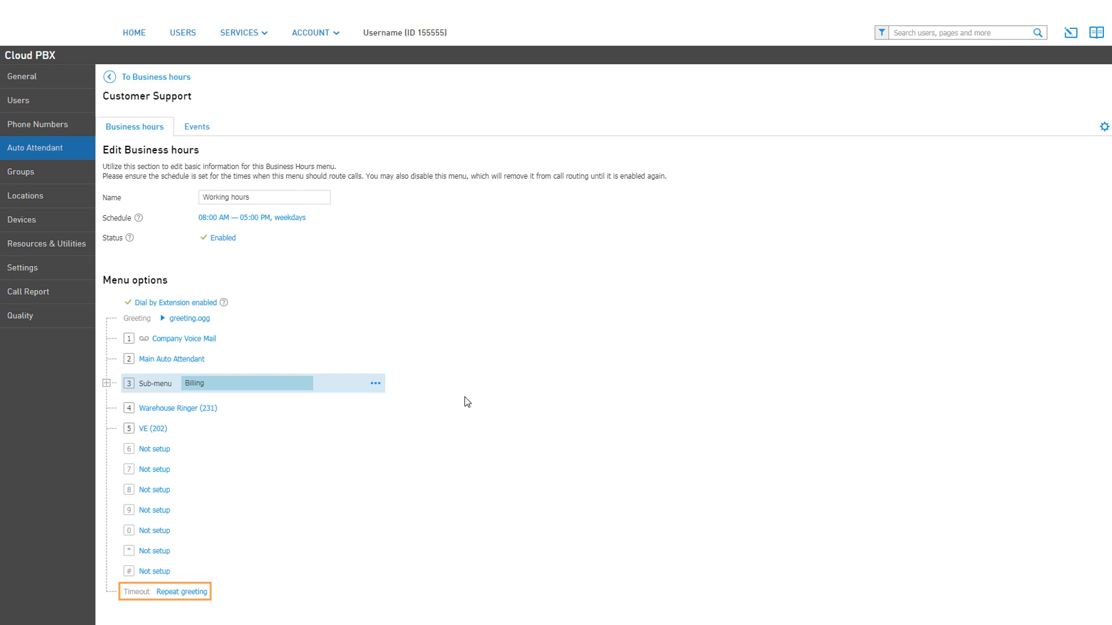
Review the timeout settings and available timeout routes of the Working hours menu, closing them without changes
left_click(181, 591)
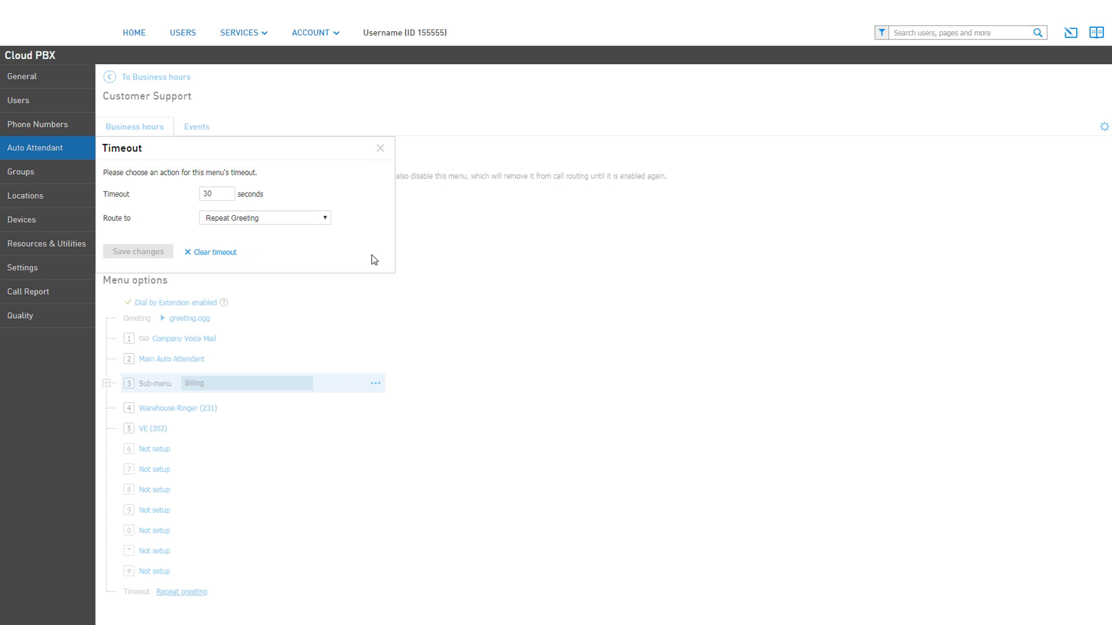
left_click(326, 218)
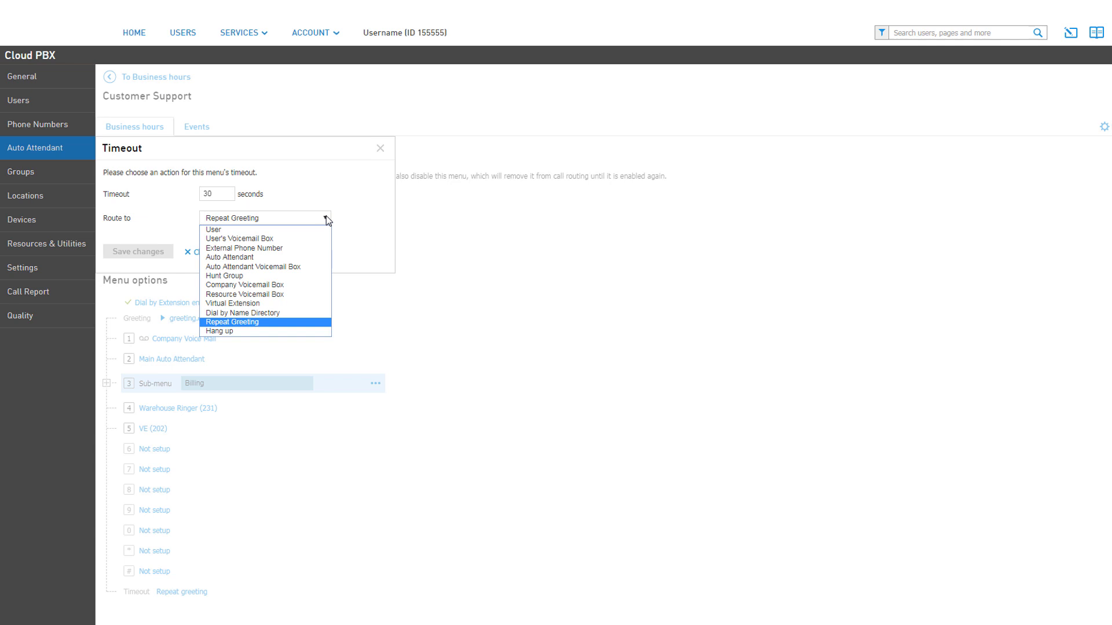
left_click(326, 219)
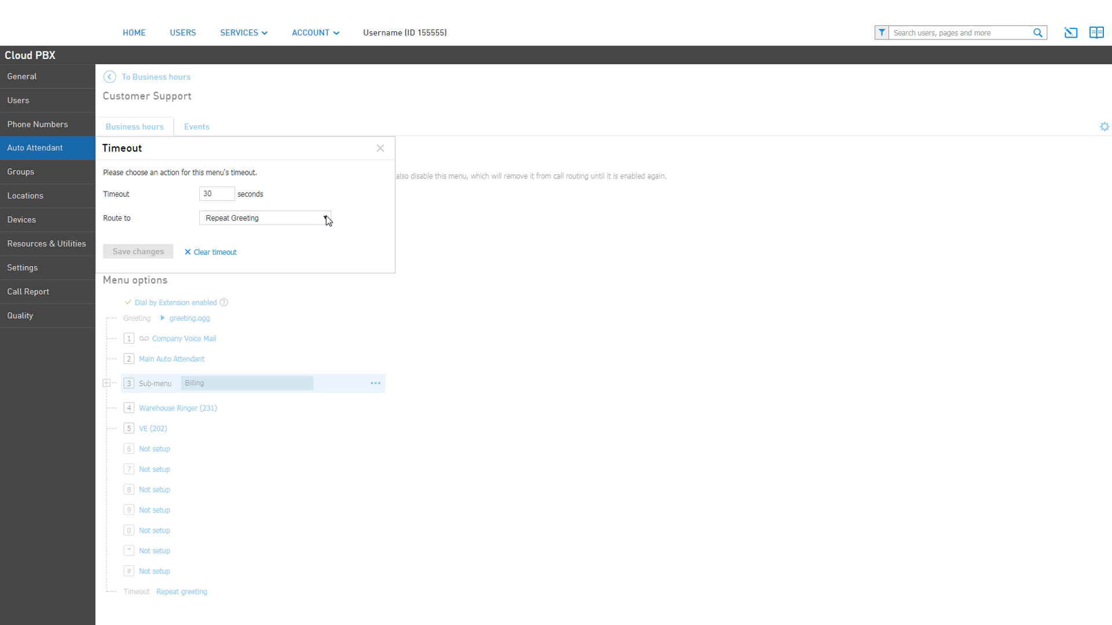
left_click(380, 149)
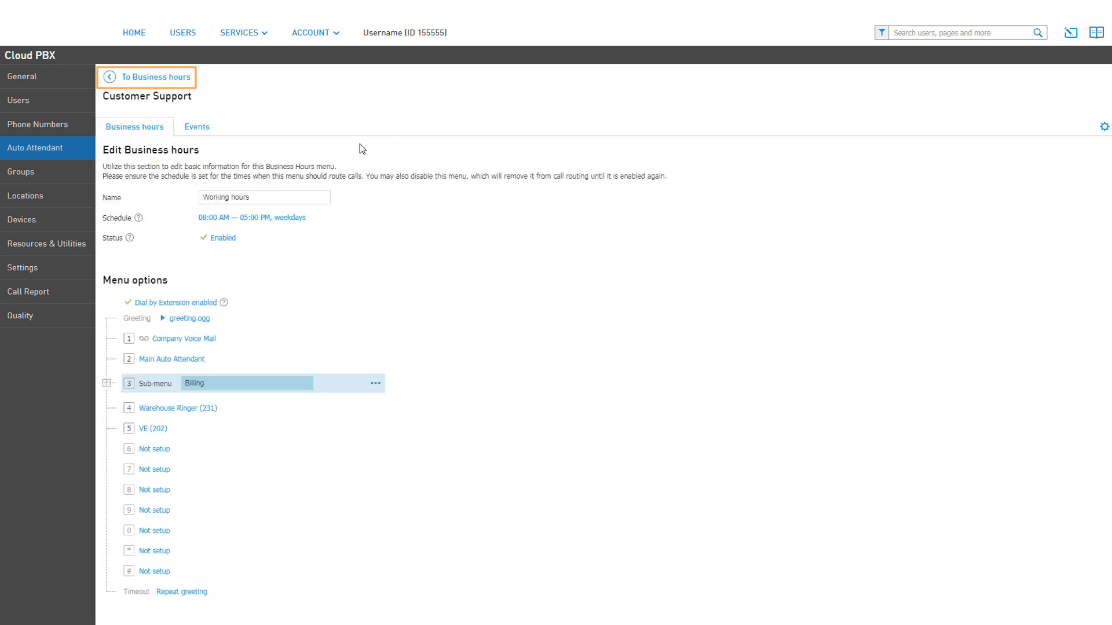
Open the After hours menu, route its key 2 to the resource voicemail box VM box, and save the change
left_click(181, 81)
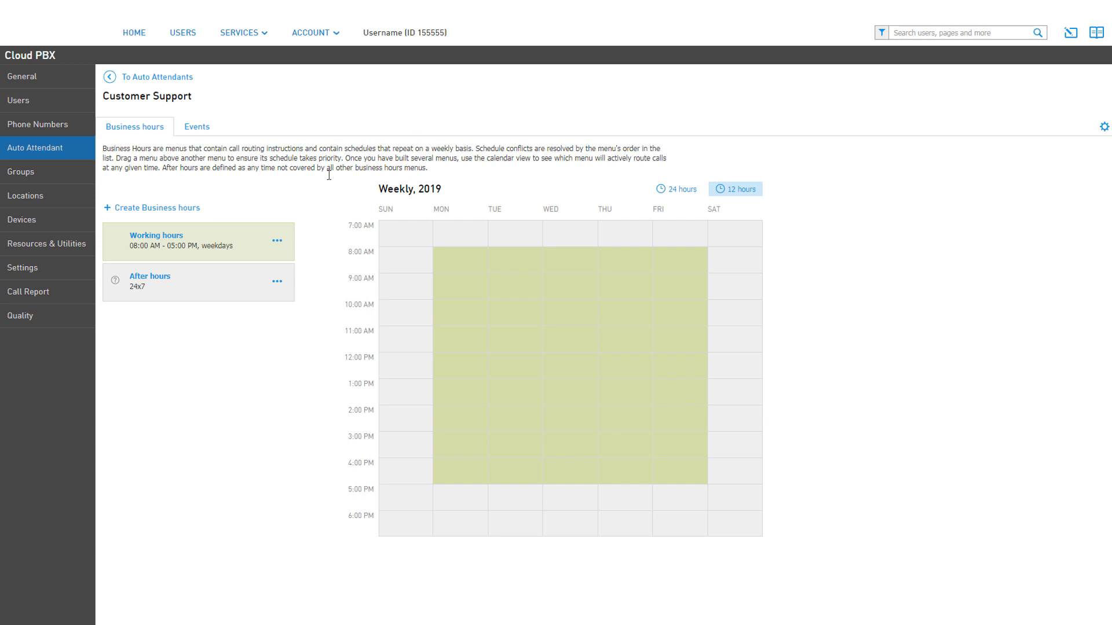
left_click(166, 279)
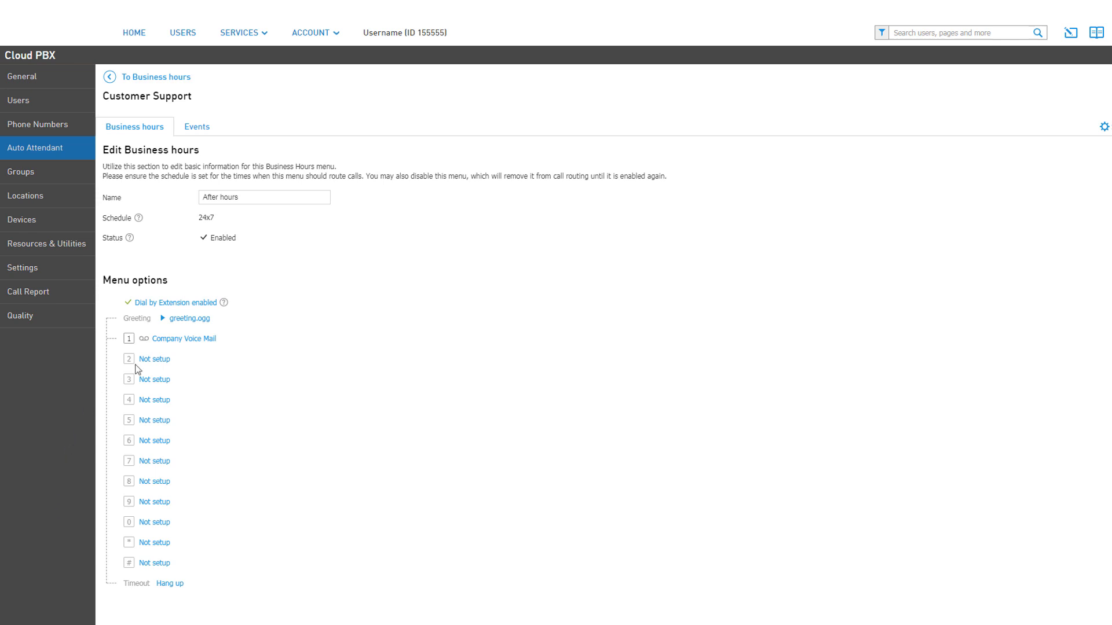
left_click(154, 359)
left_click(258, 231)
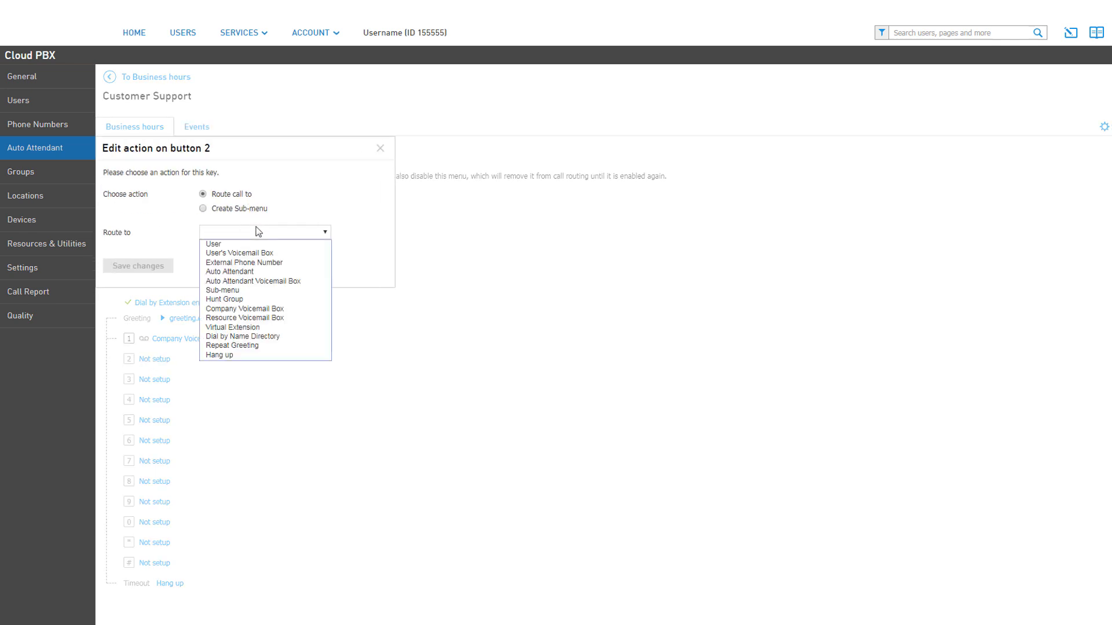
left_click(244, 318)
left_click(242, 256)
left_click(229, 269)
left_click(157, 290)
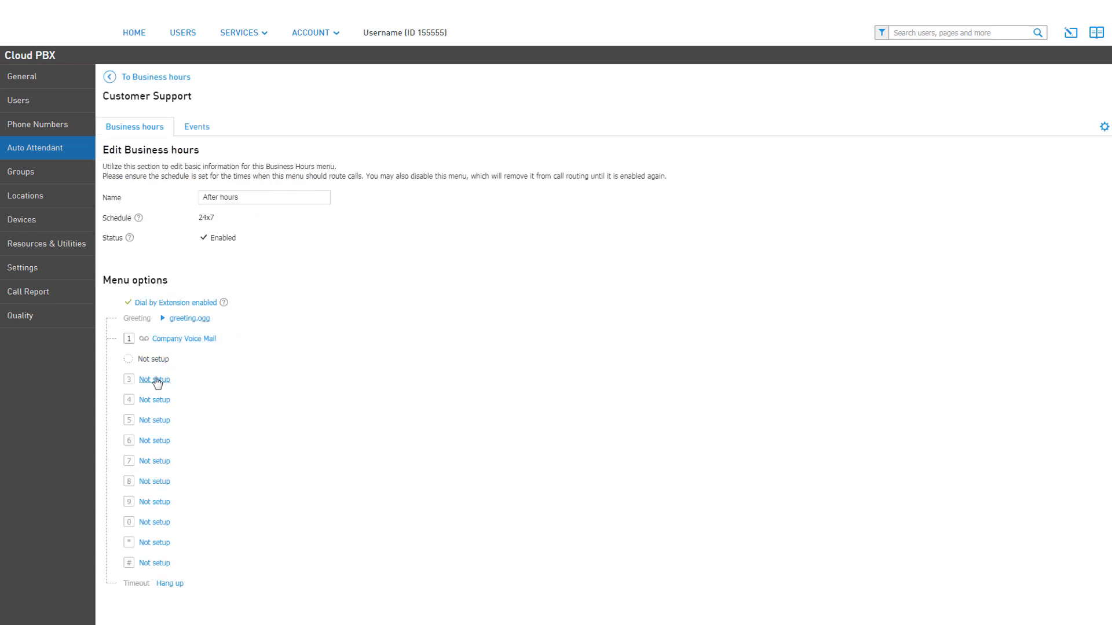
Route key 3 of the After hours menu to the user voicemail box of Warehouse Ringer (231), save, and disable Dial by Extension
left_click(154, 381)
left_click(241, 232)
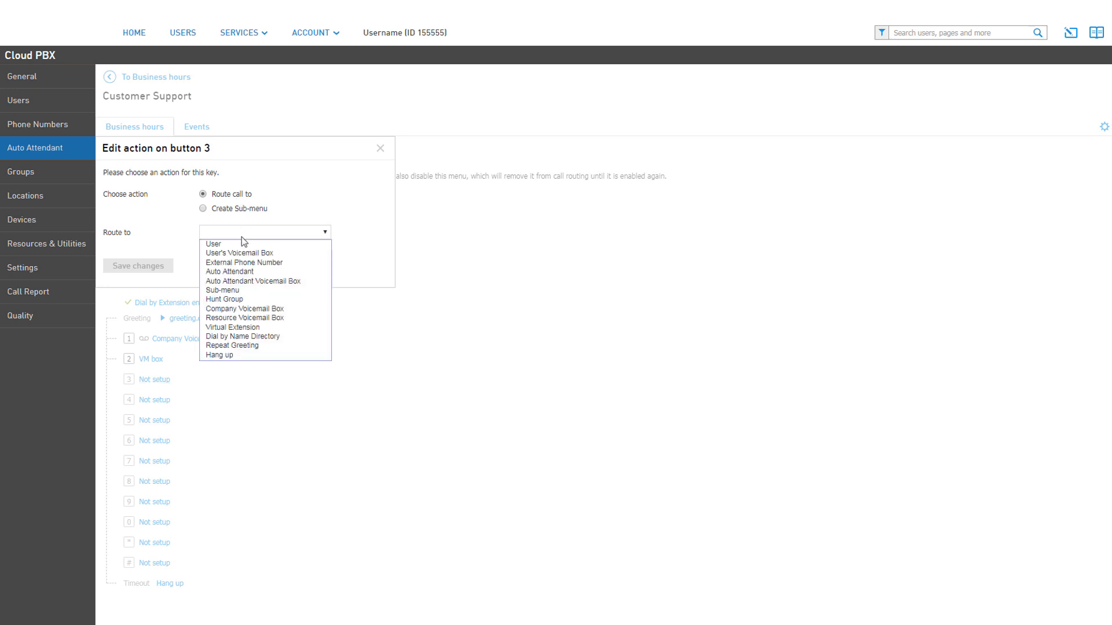
left_click(245, 250)
left_click(244, 256)
left_click(246, 271)
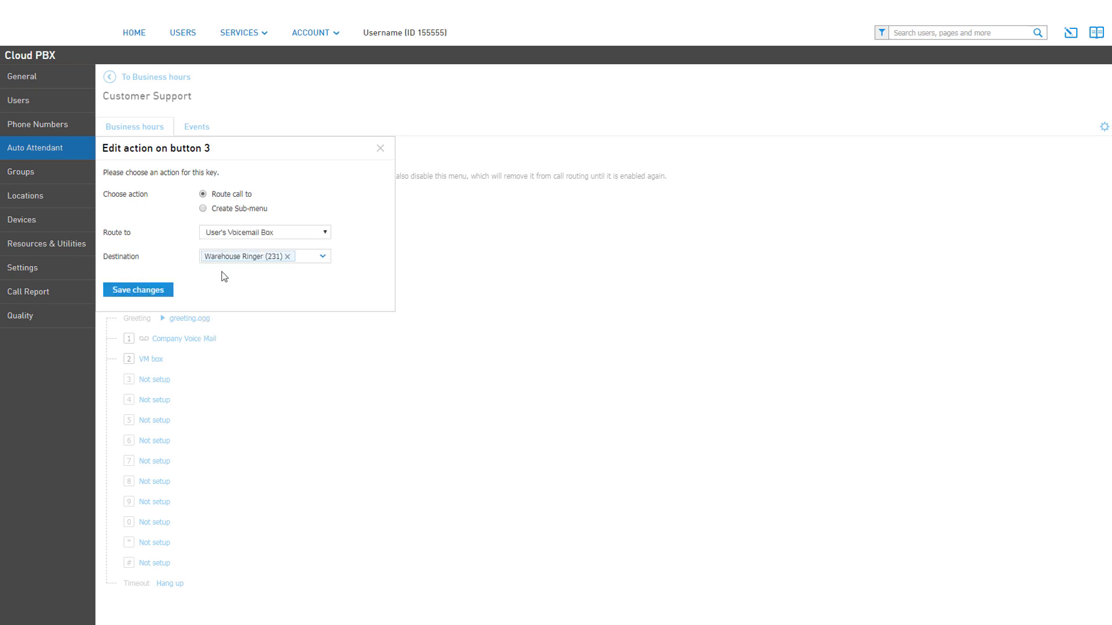
left_click(145, 292)
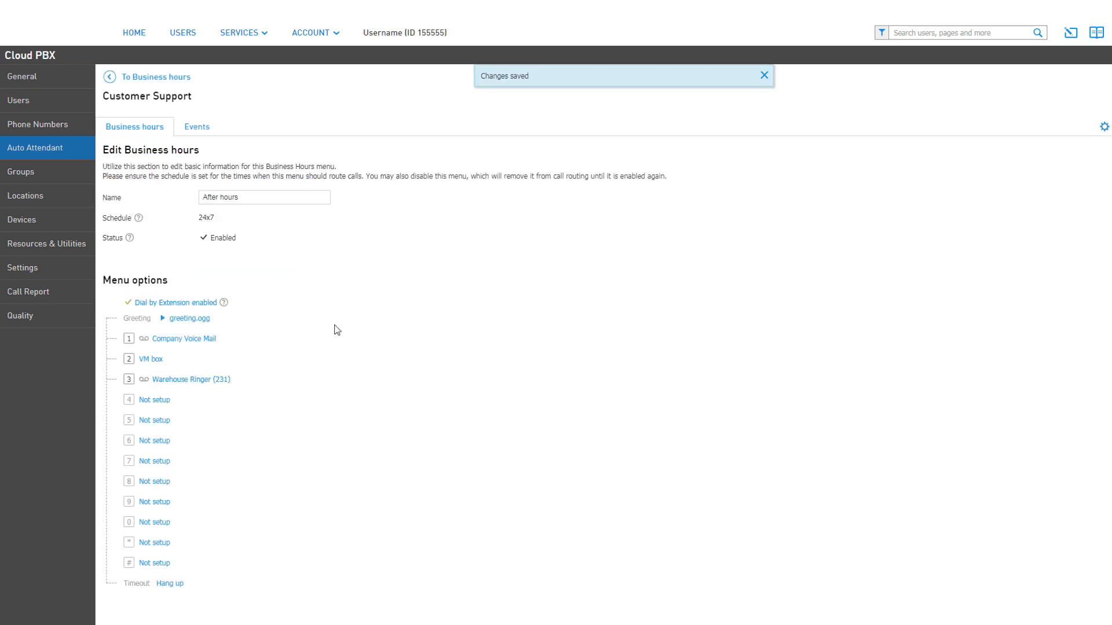
left_click(209, 305)
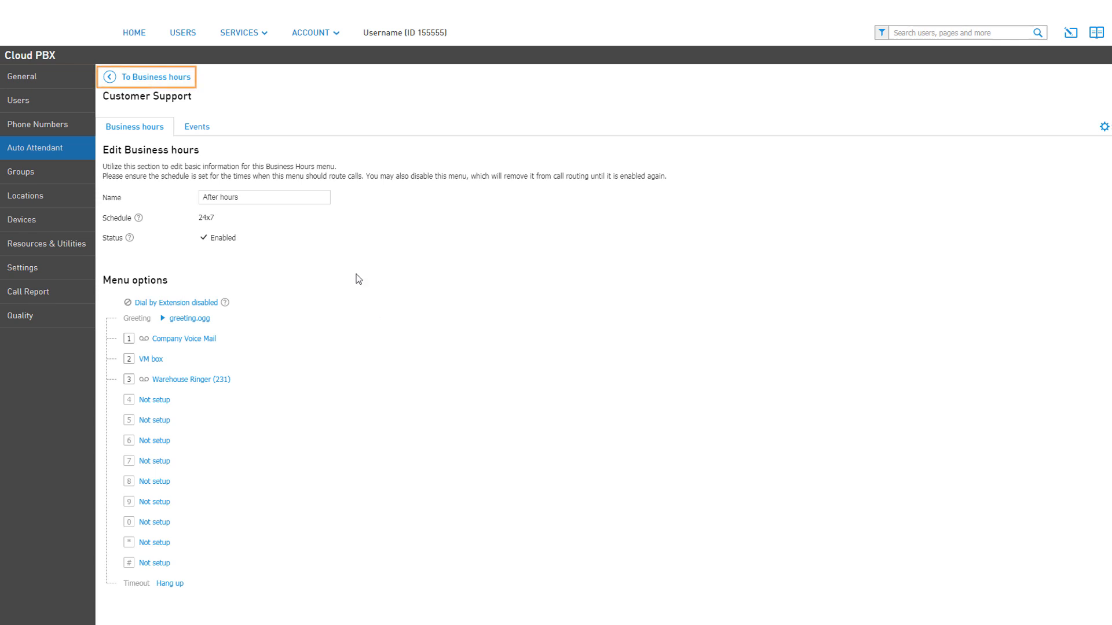
left_click(183, 80)
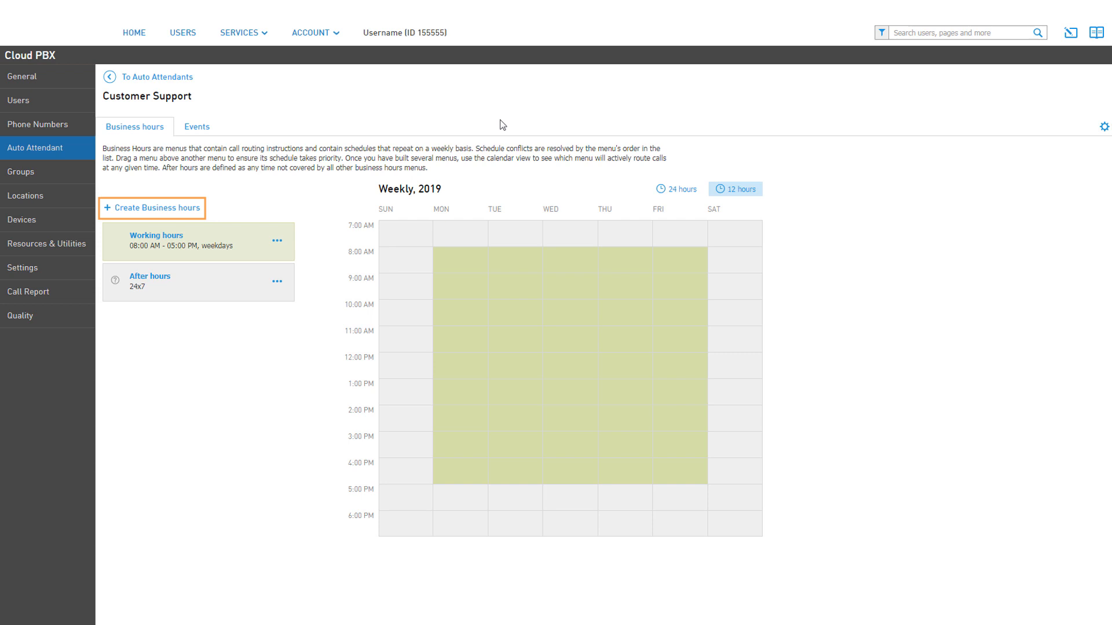
Start a new business hours menu named Lunch and set its weekday schedule from 12:00 to 01:00 PM
left_click(189, 209)
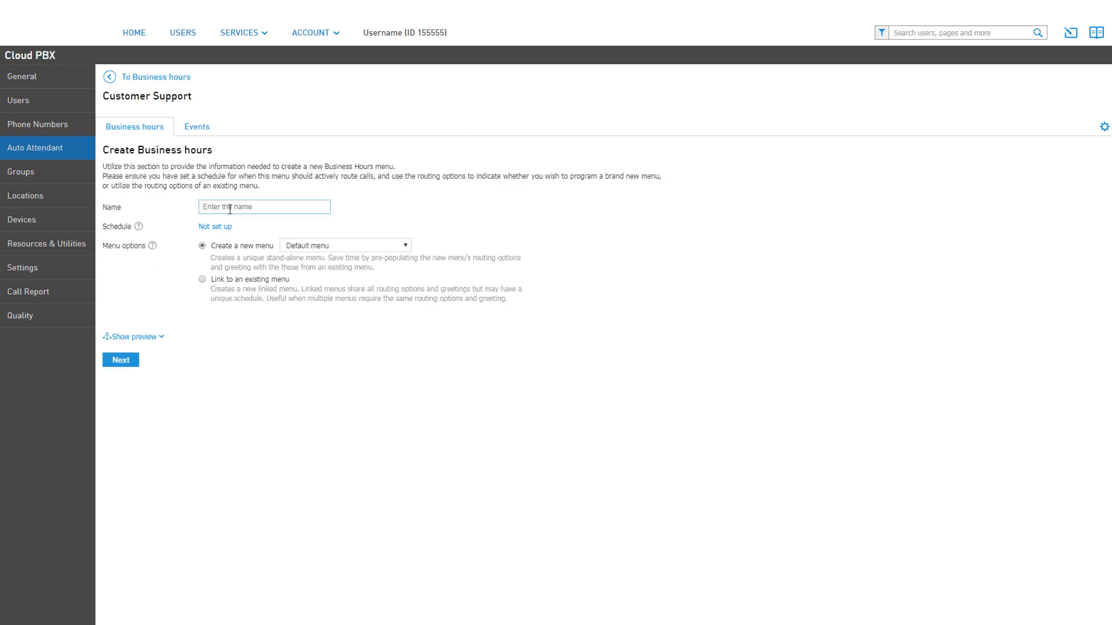
type("Lunch")
left_click(230, 228)
left_click(223, 217)
left_click(227, 203)
left_click(210, 256)
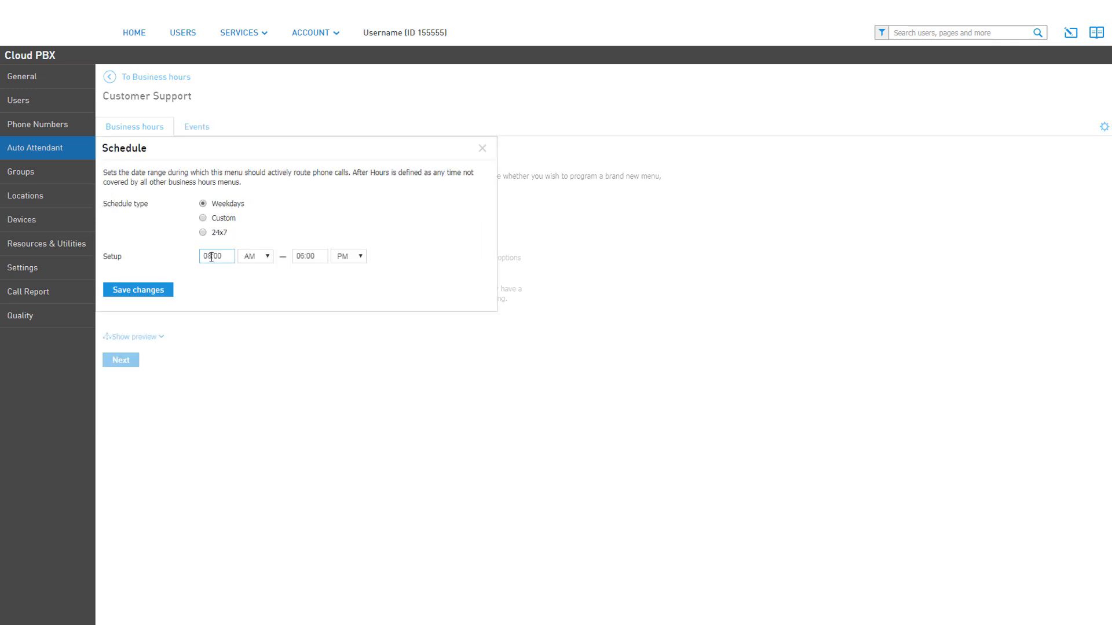
type("12")
left_click(302, 257)
type("01")
left_click(160, 295)
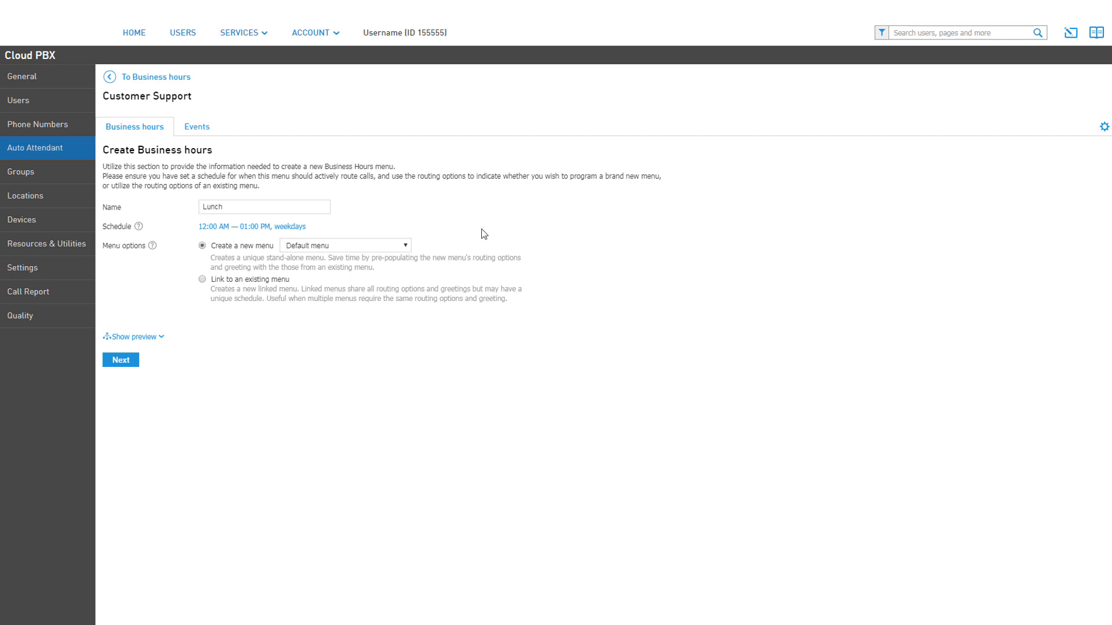
Preview the Lunch menu's routing options when prefilled from the Working hours menu and from the After hours menu
left_click(407, 245)
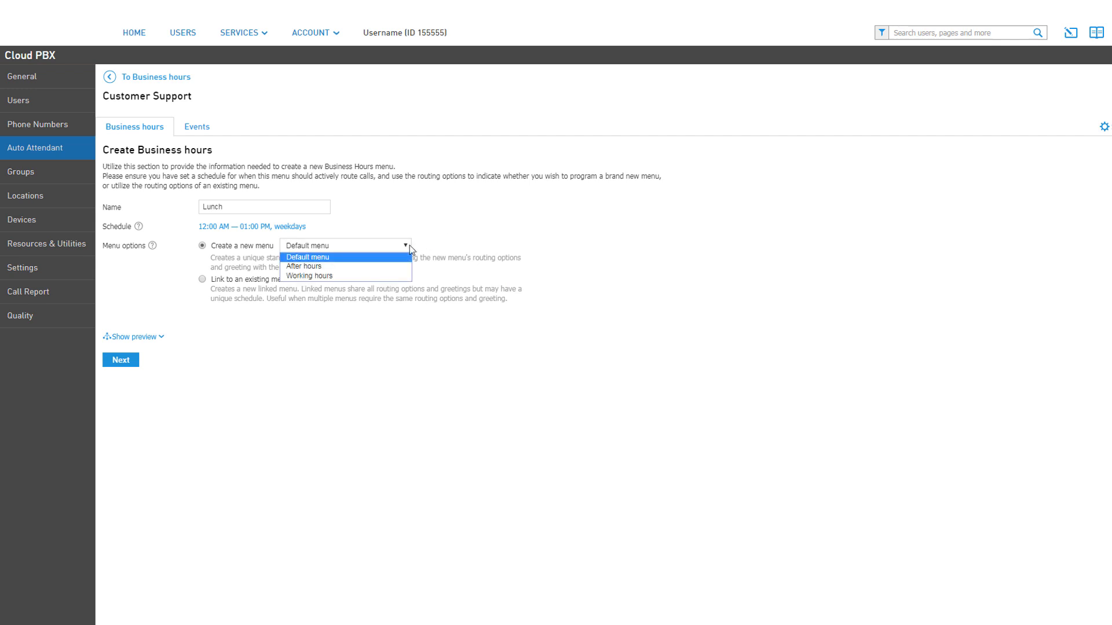
left_click(394, 275)
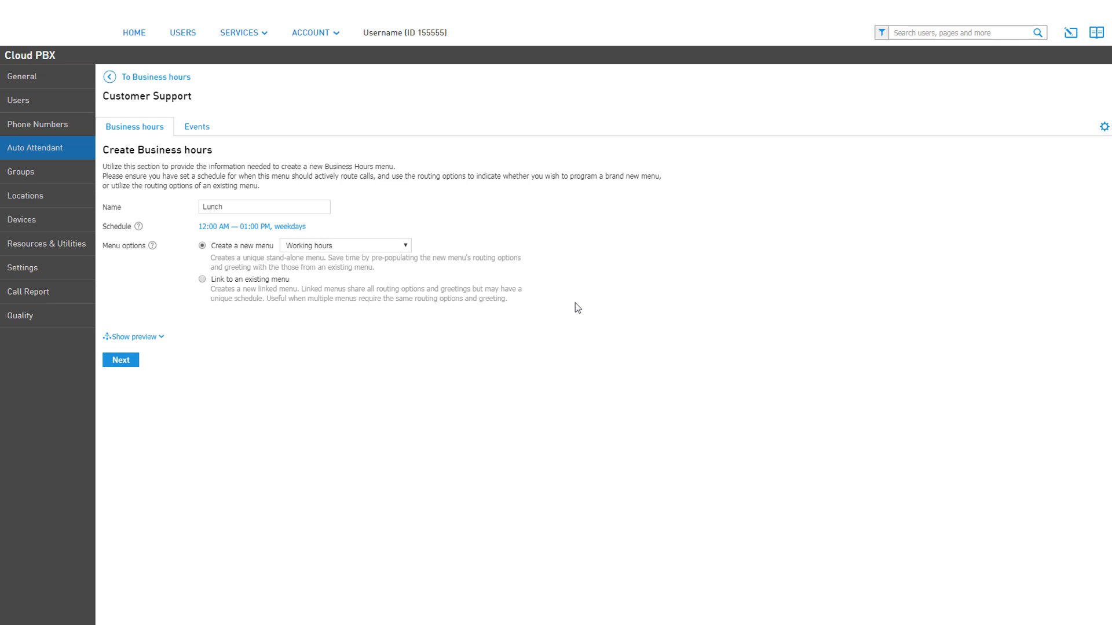
left_click(148, 338)
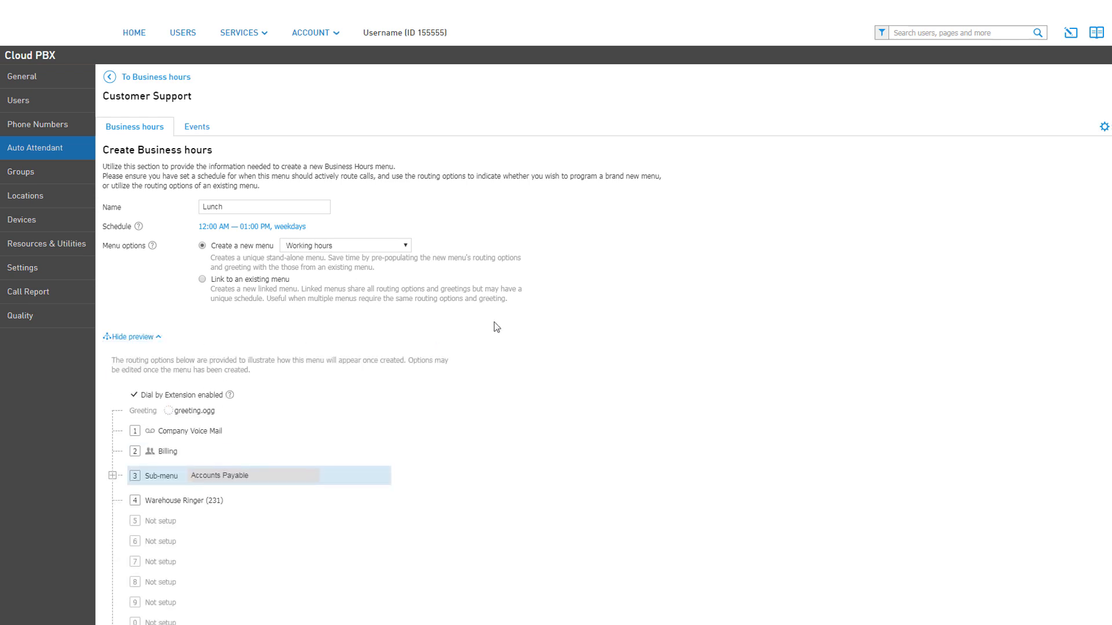
scroll(559, 311, "down", 1)
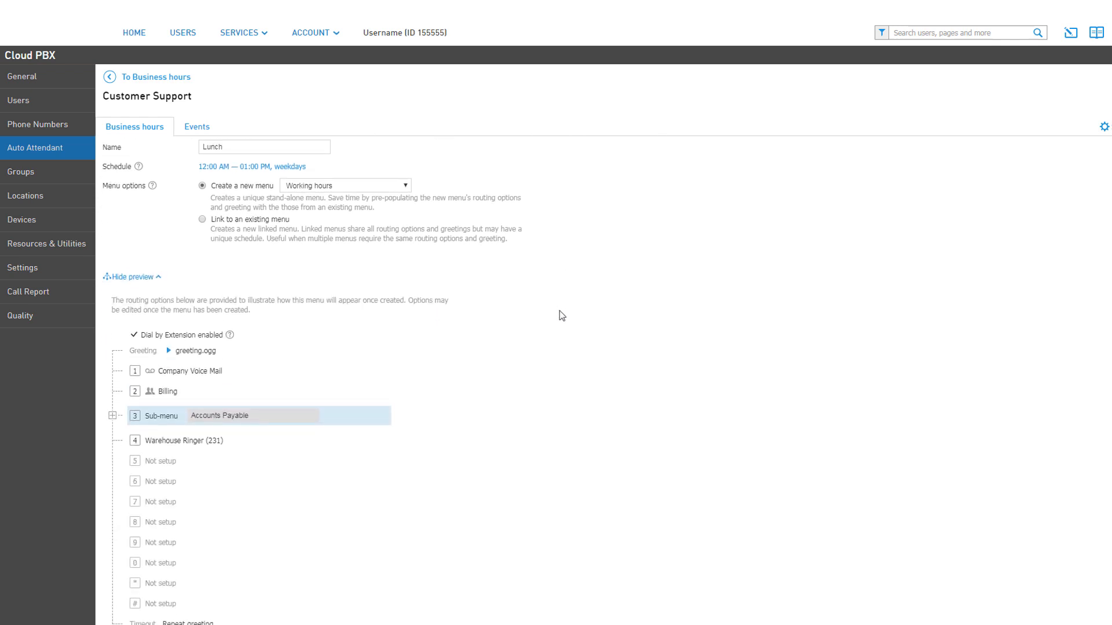
left_click(406, 186)
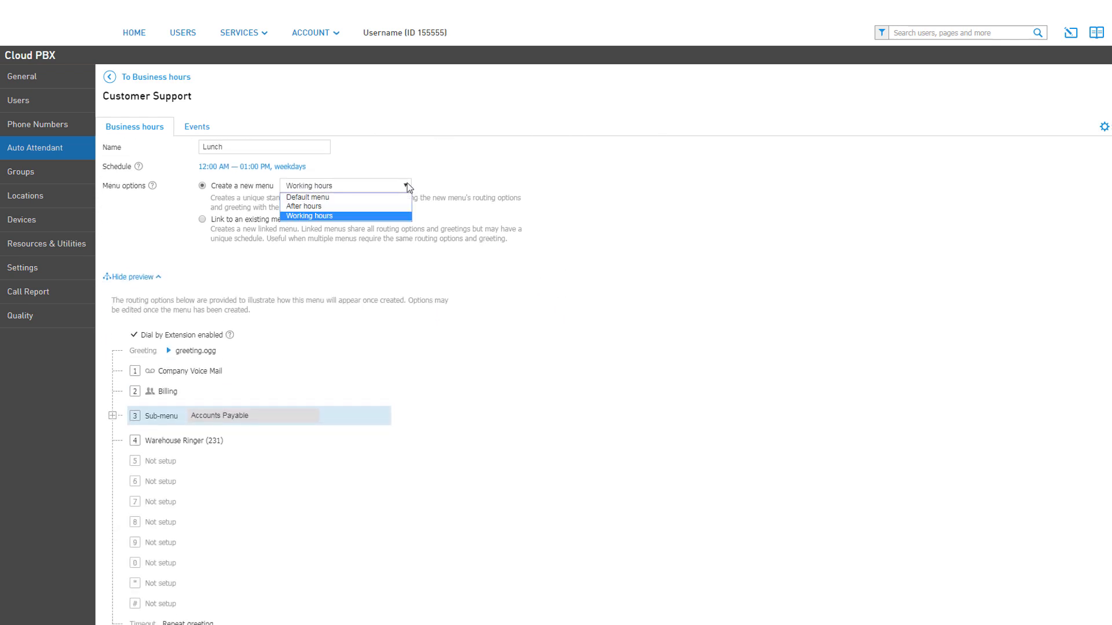
left_click(380, 207)
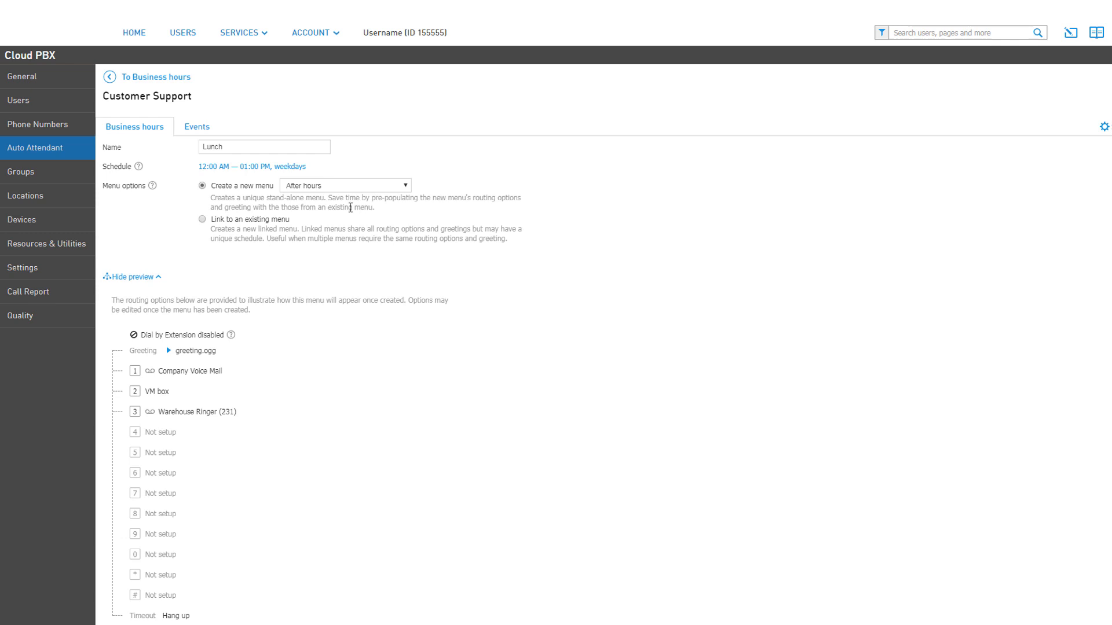
Try linking the Lunch menu to the existing After hours and Working hours menus
left_click(272, 222)
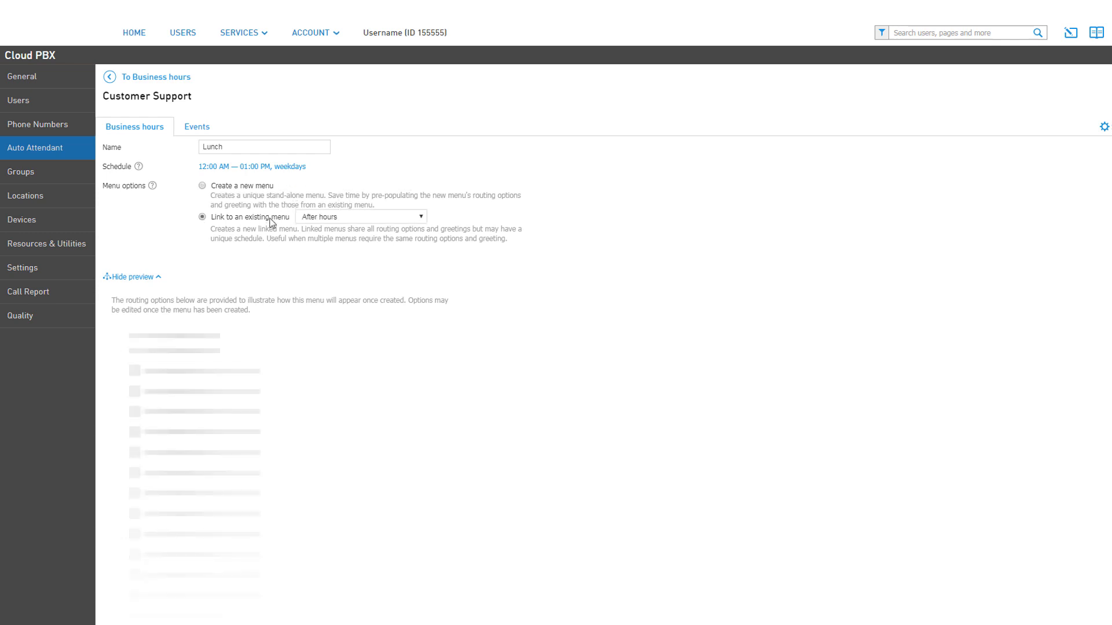
left_click(422, 219)
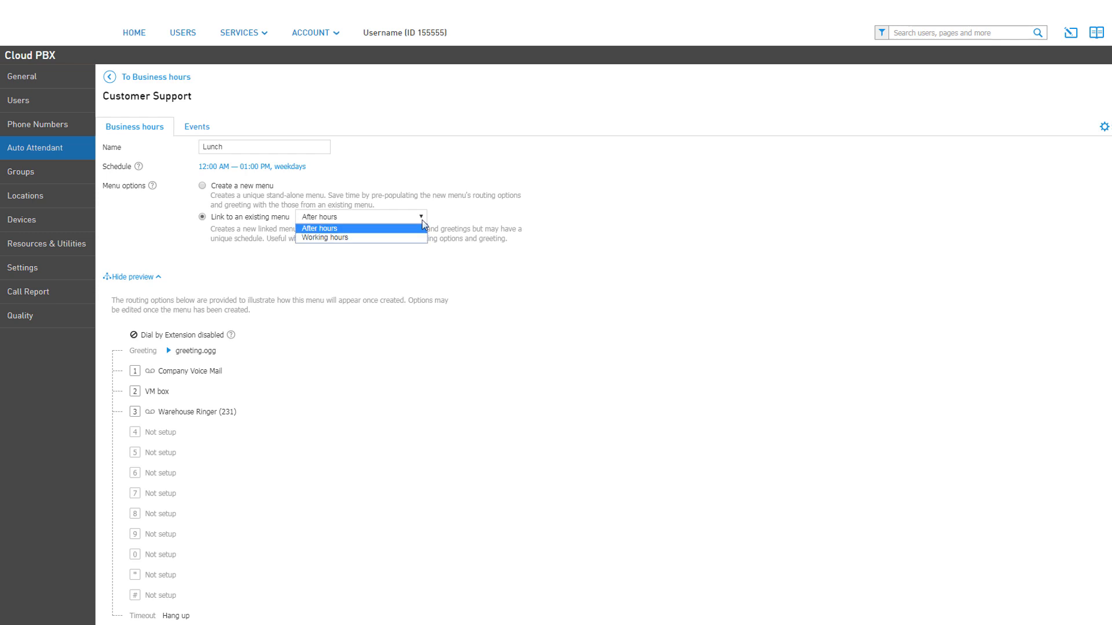
left_click(399, 238)
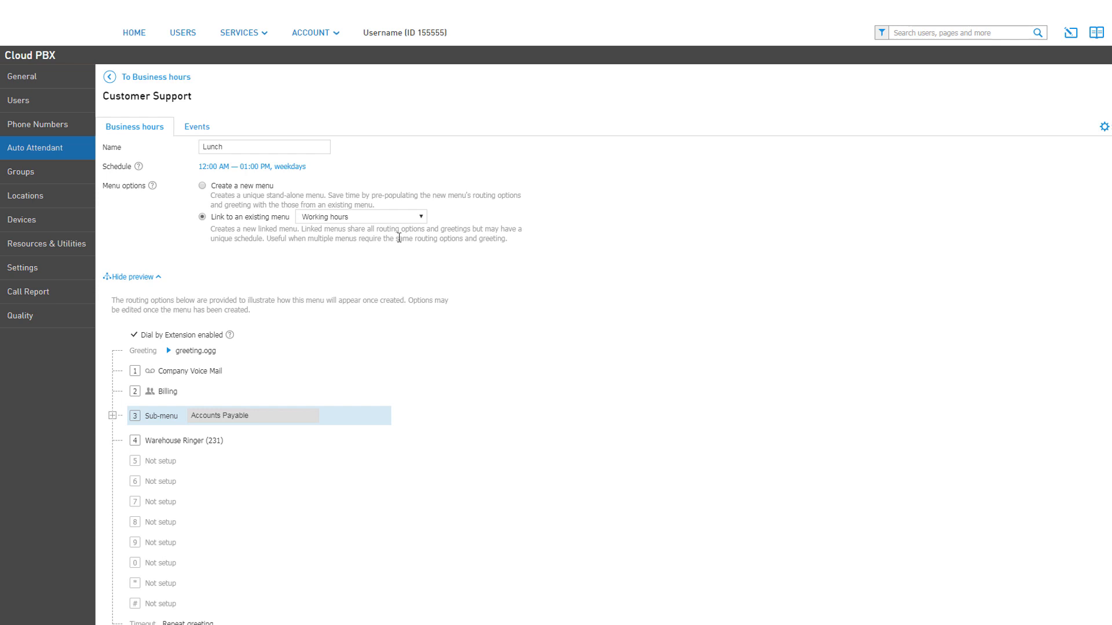
Set the Lunch menu to be created as a new menu based on the Default menu and proceed with its creation
left_click(265, 186)
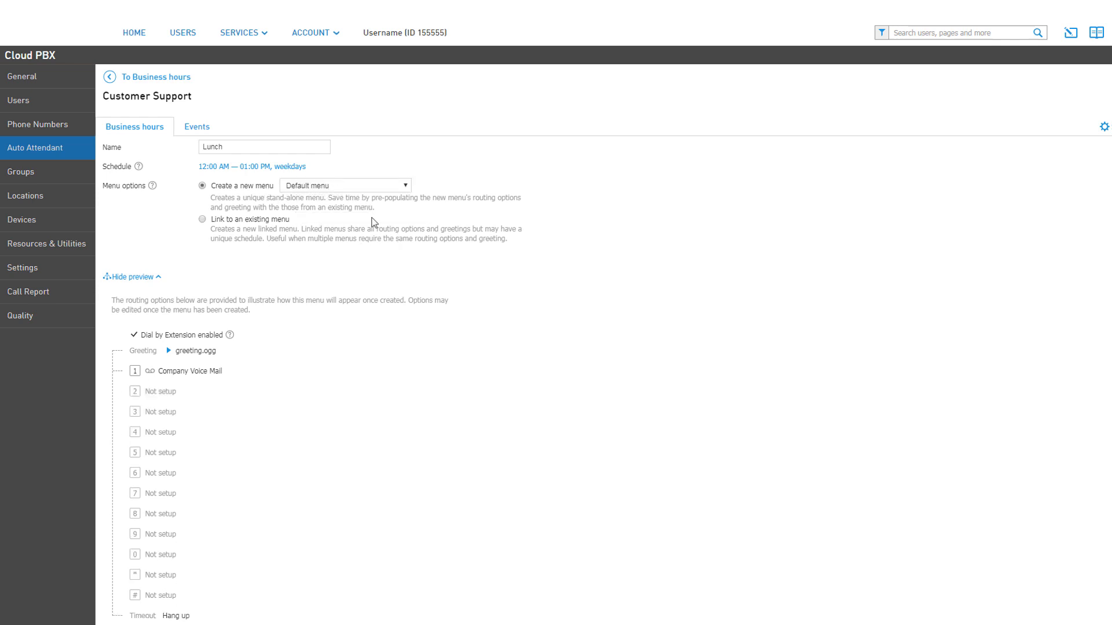
scroll(373, 224, "down", 1)
left_click(125, 622)
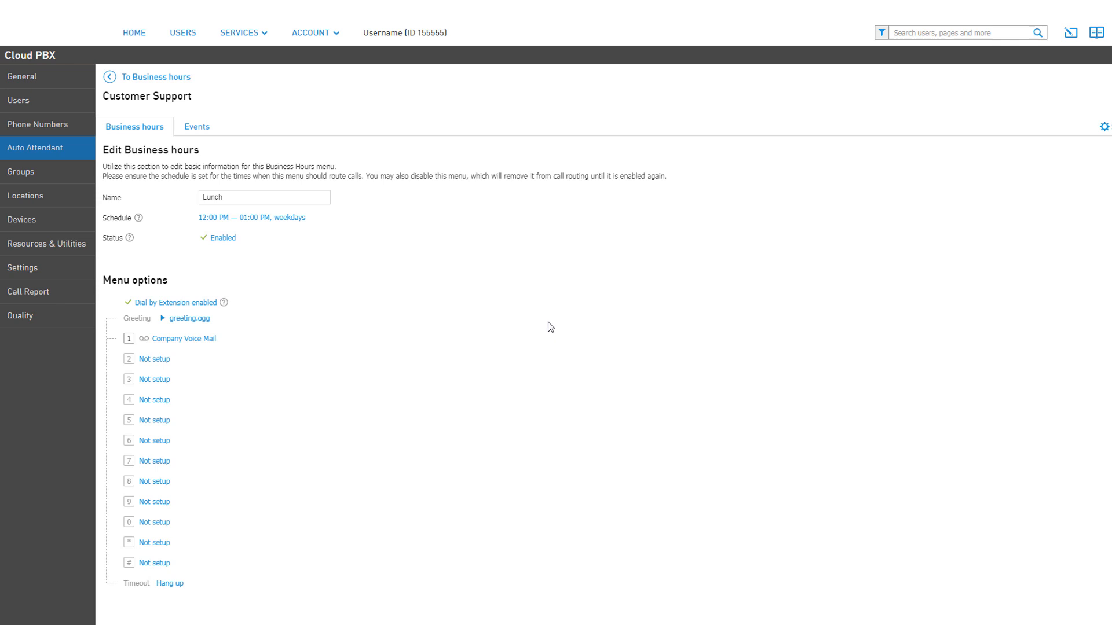
Return to the business hours list and move Lunch above Working hours so its schedule takes priority
left_click(177, 78)
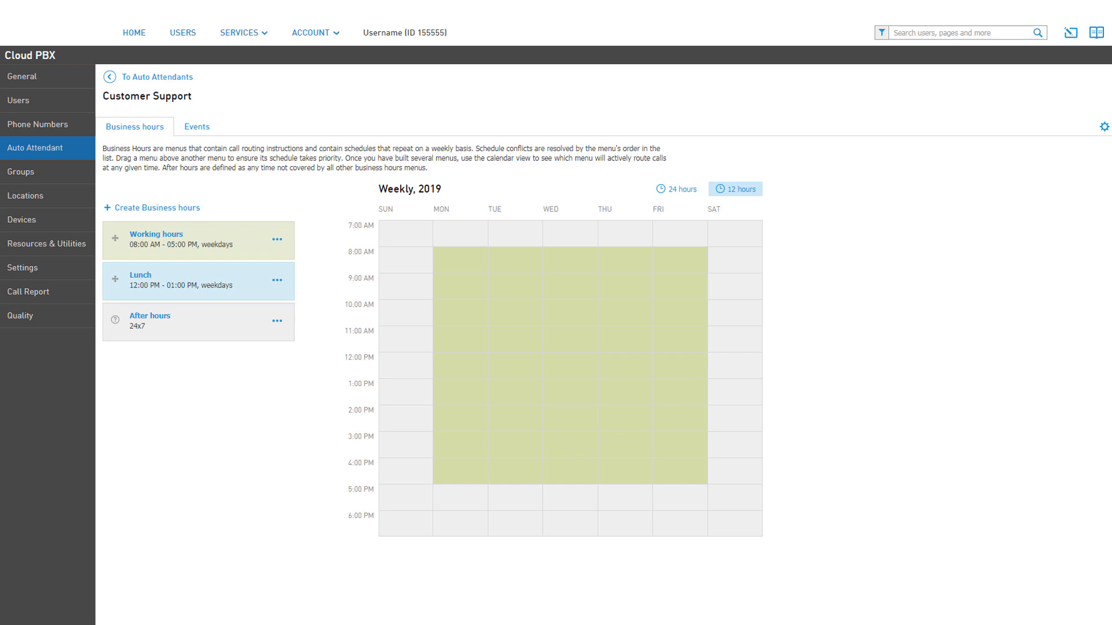
left_click_drag(234, 285, 235, 248)
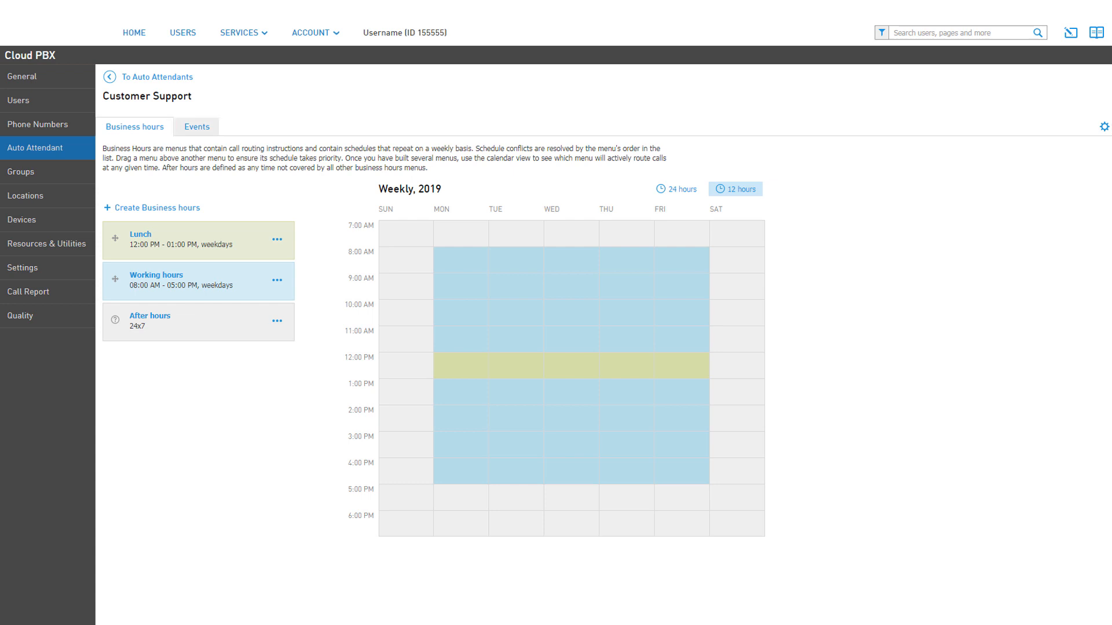
Open the Customer Support events and review the actions available for the Independence Day event
left_click(197, 127)
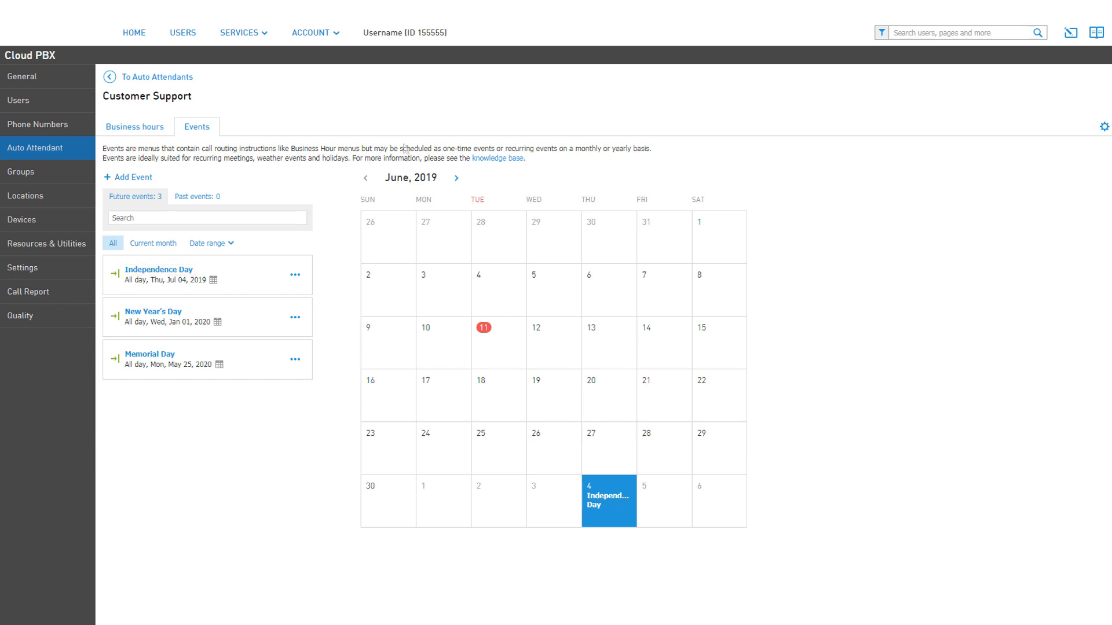
left_click(297, 276)
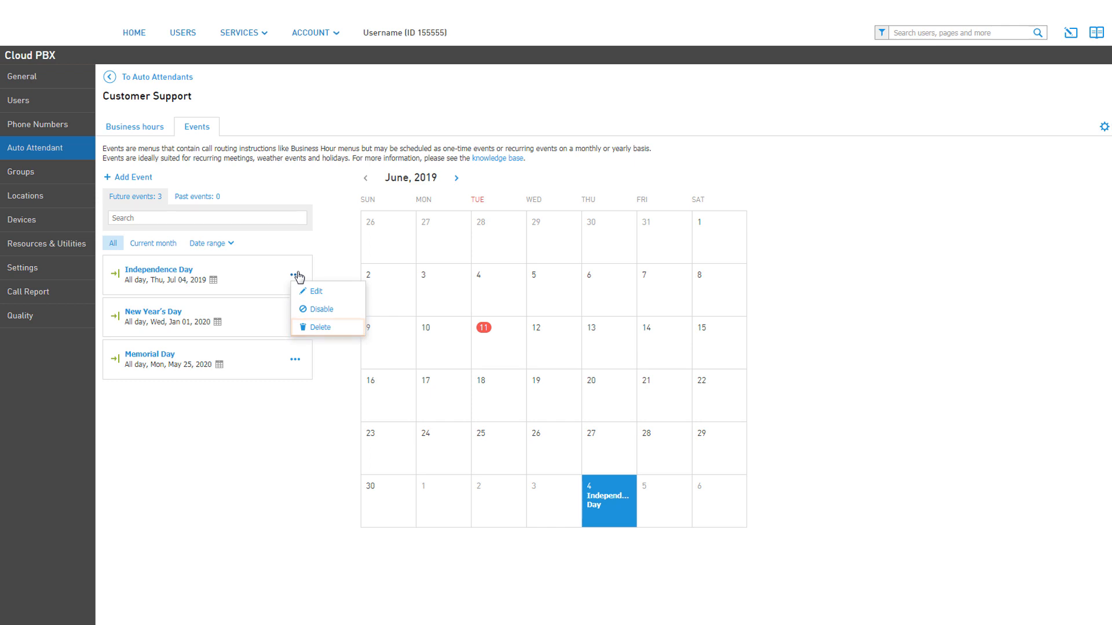
left_click(324, 259)
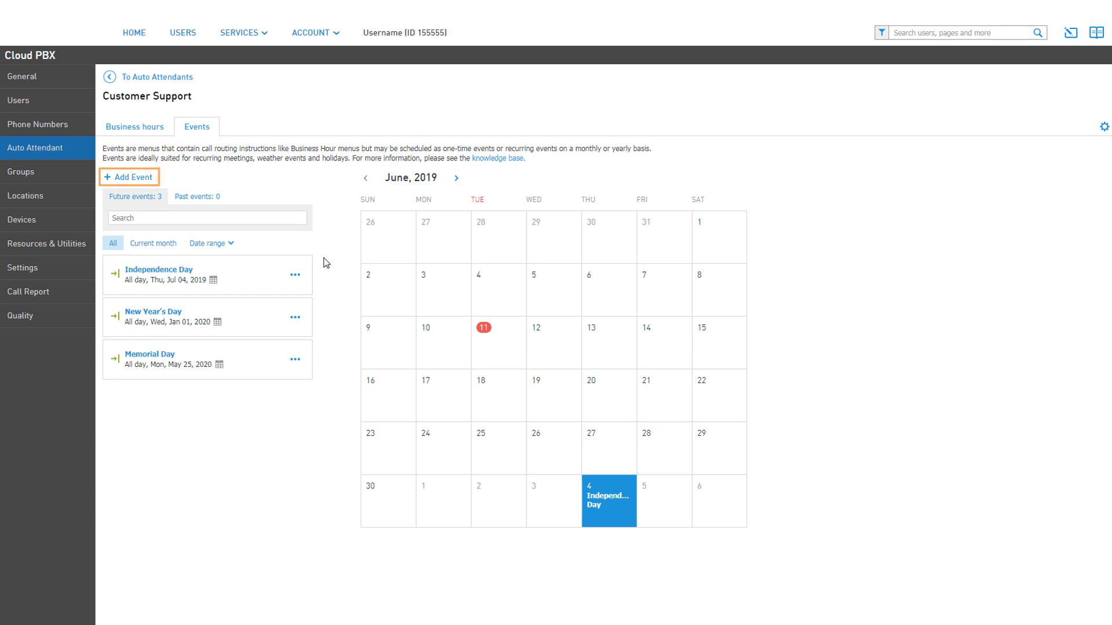
Start adding a national holiday event and check the holiday regions on offer, keeping US holidays
left_click(133, 177)
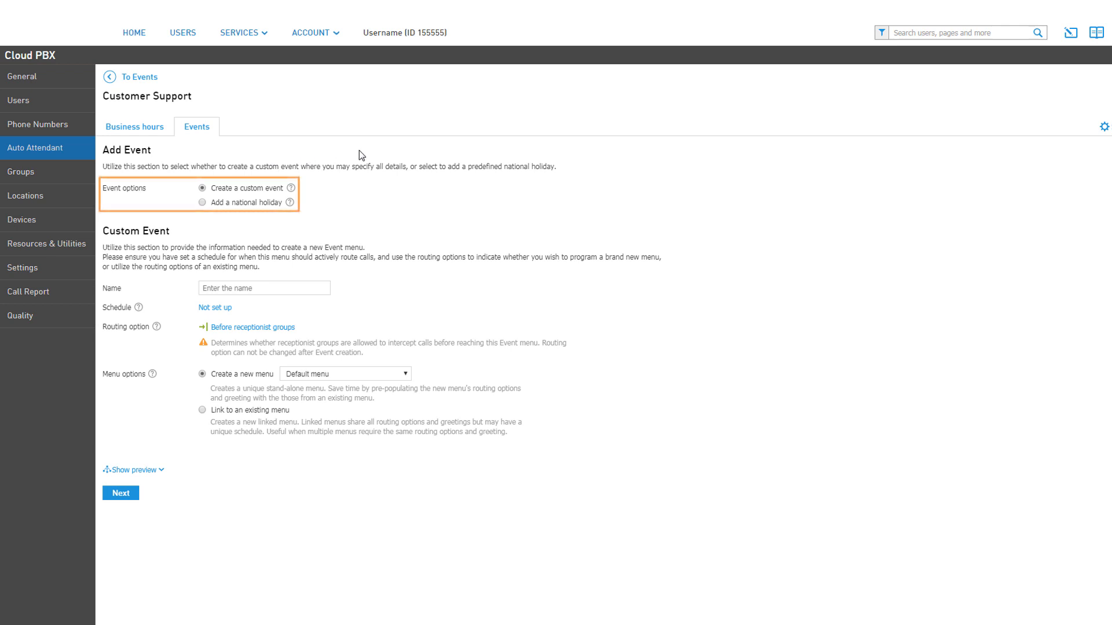
left_click(203, 204)
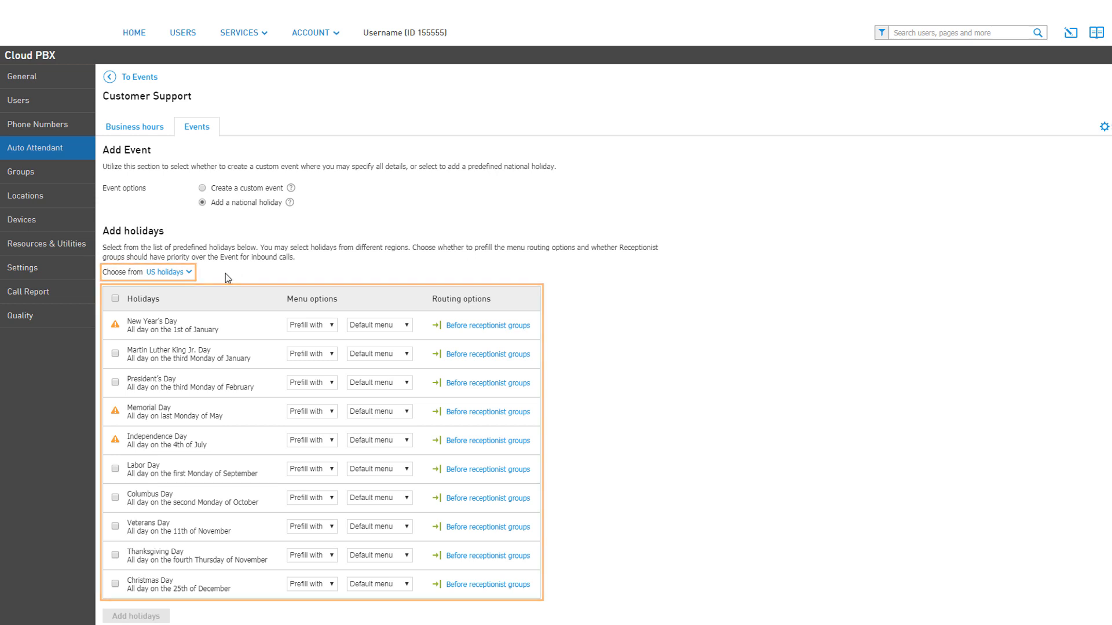
left_click(191, 274)
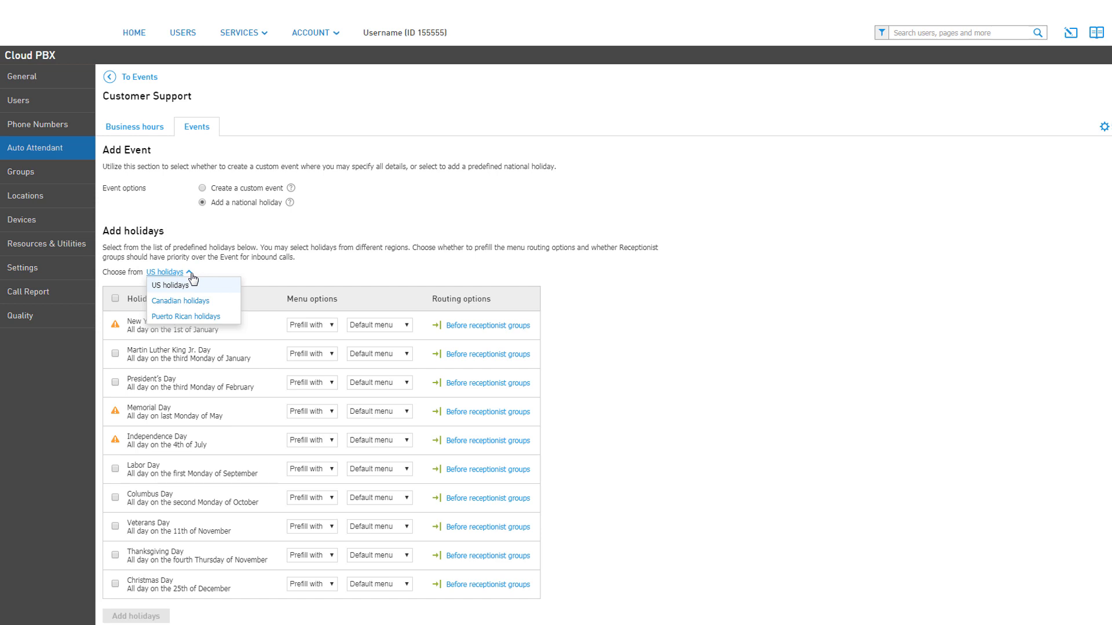
left_click(192, 275)
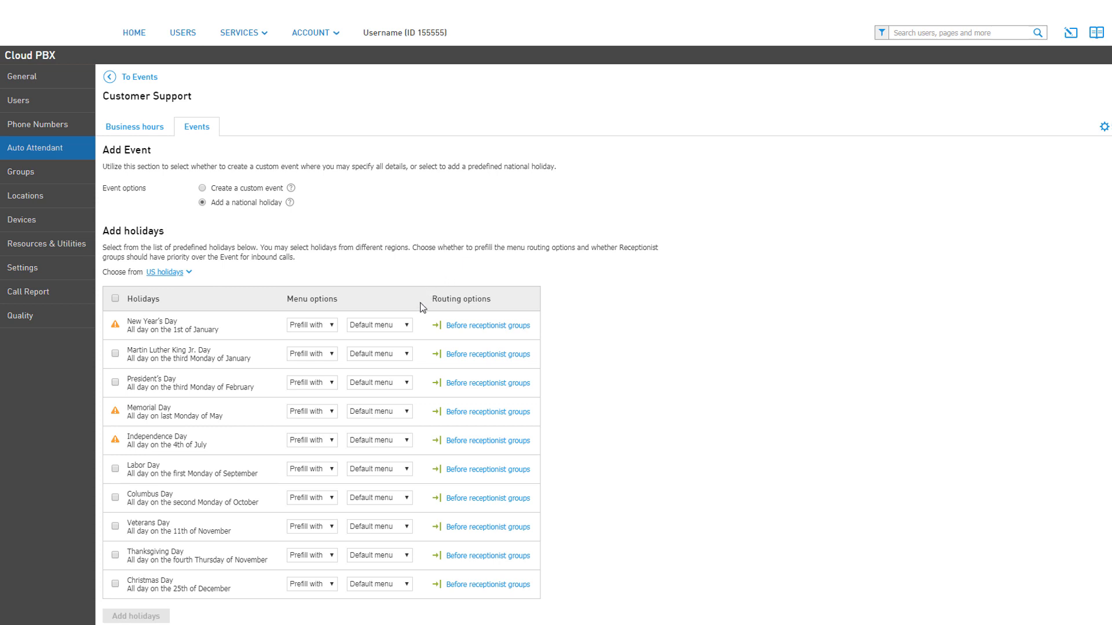
Link Martin Luther King Jr. Day to the After hours menu and set its routing to after receptionist groups
left_click(408, 324)
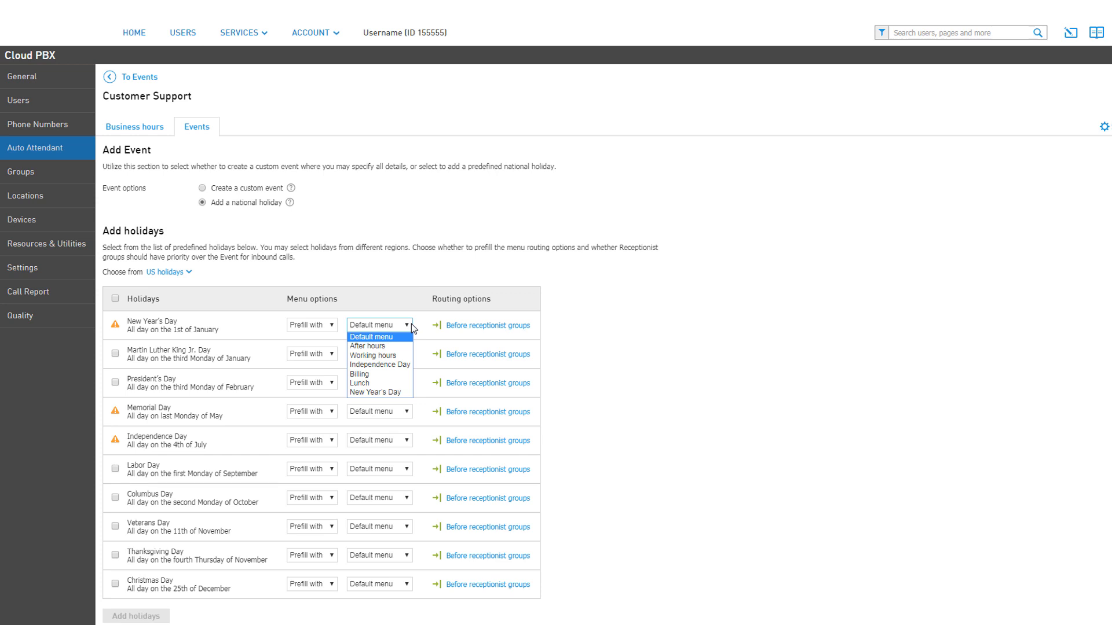
left_click(413, 327)
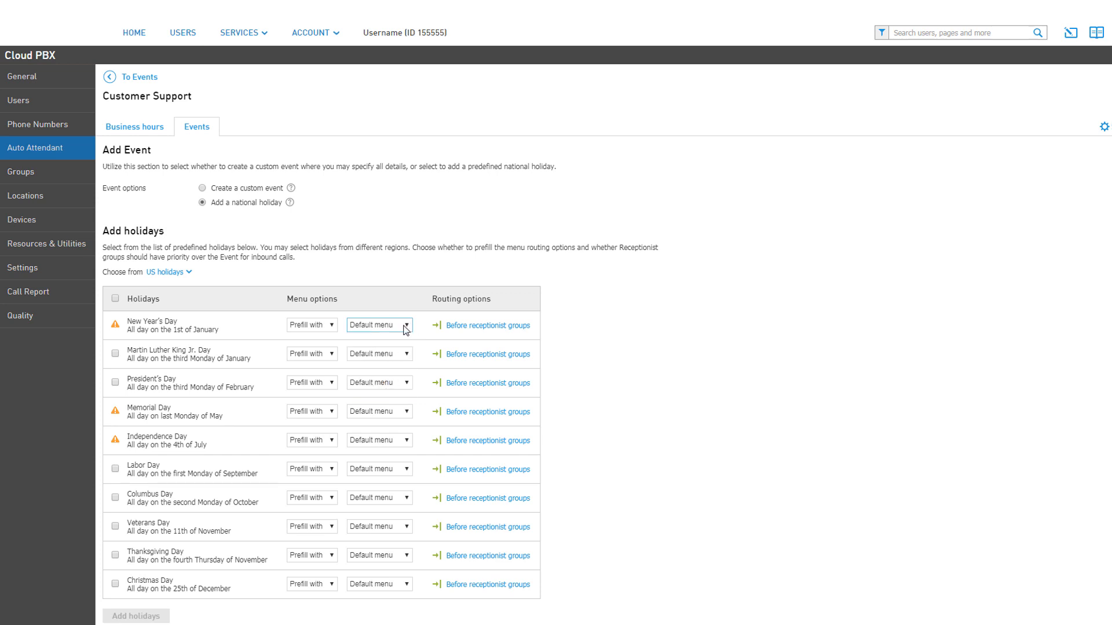
left_click(336, 358)
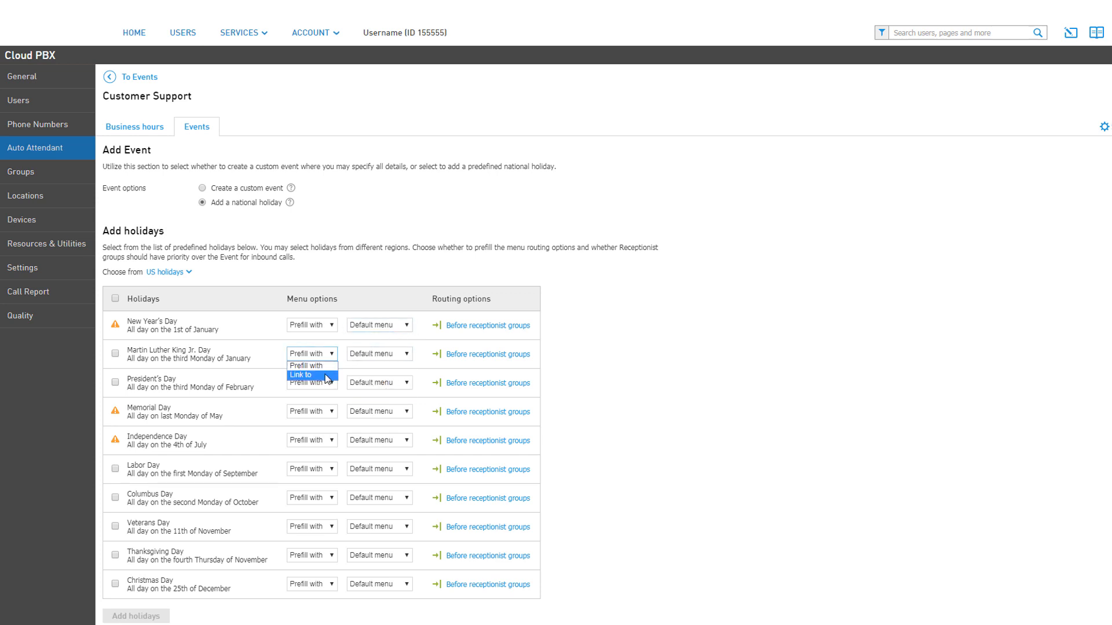
left_click(327, 375)
left_click(403, 358)
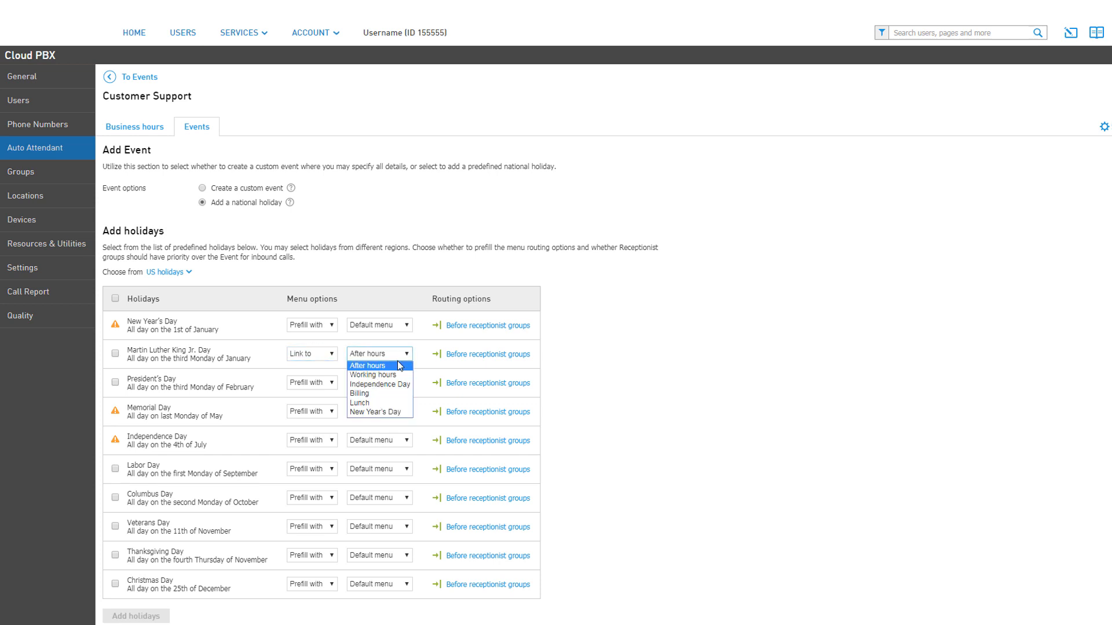
left_click(601, 275)
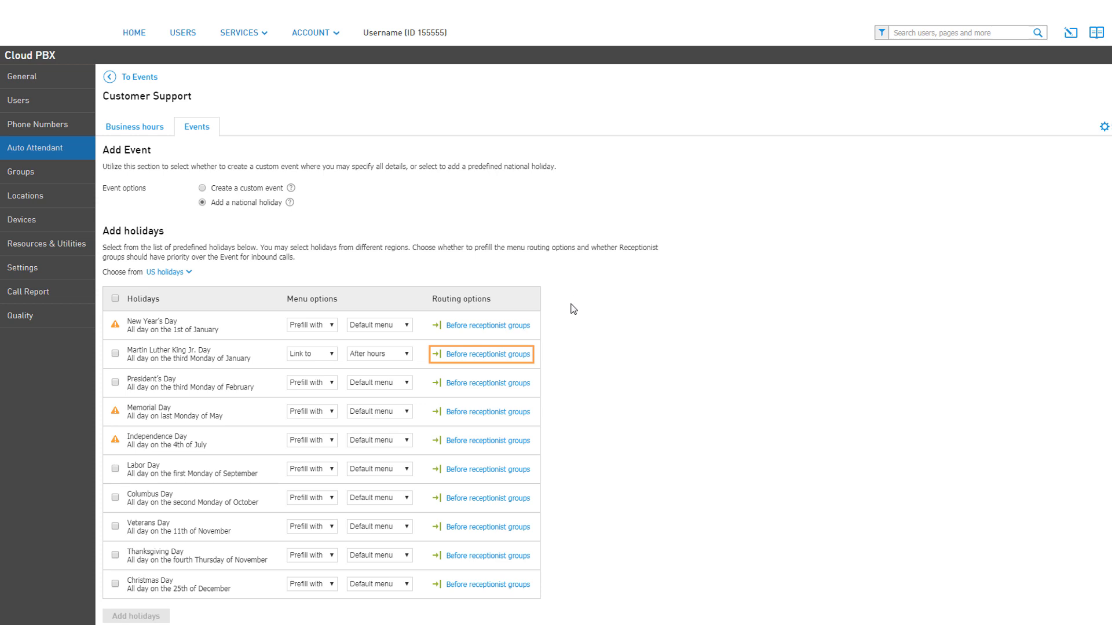
left_click(521, 358)
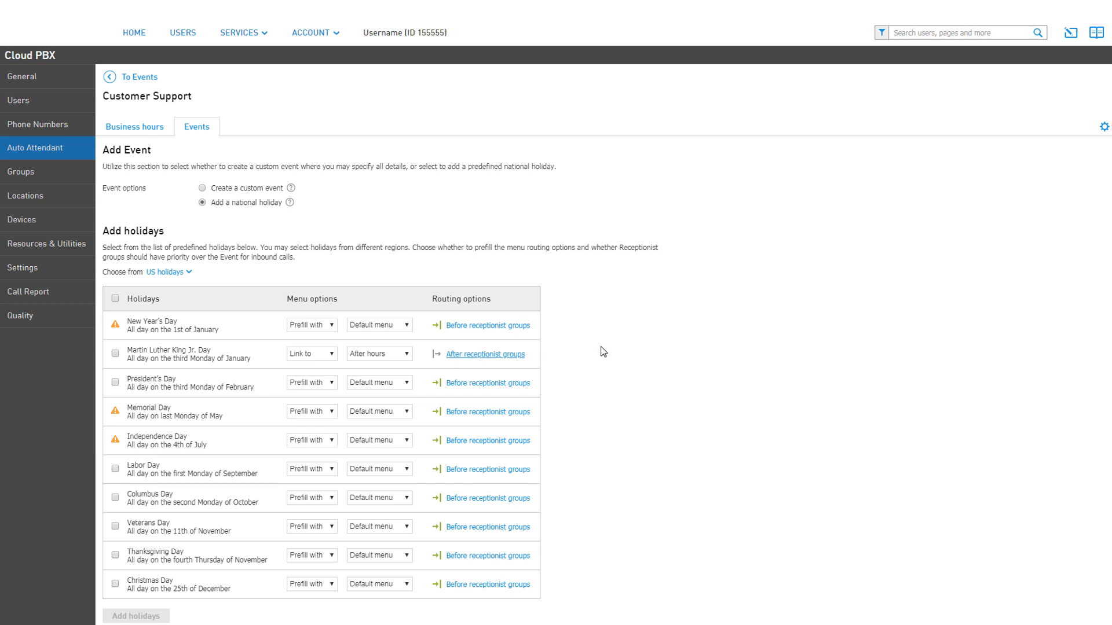
Switch to creating a custom event, name it Renovation Day and open its schedule for editing
left_click(203, 189)
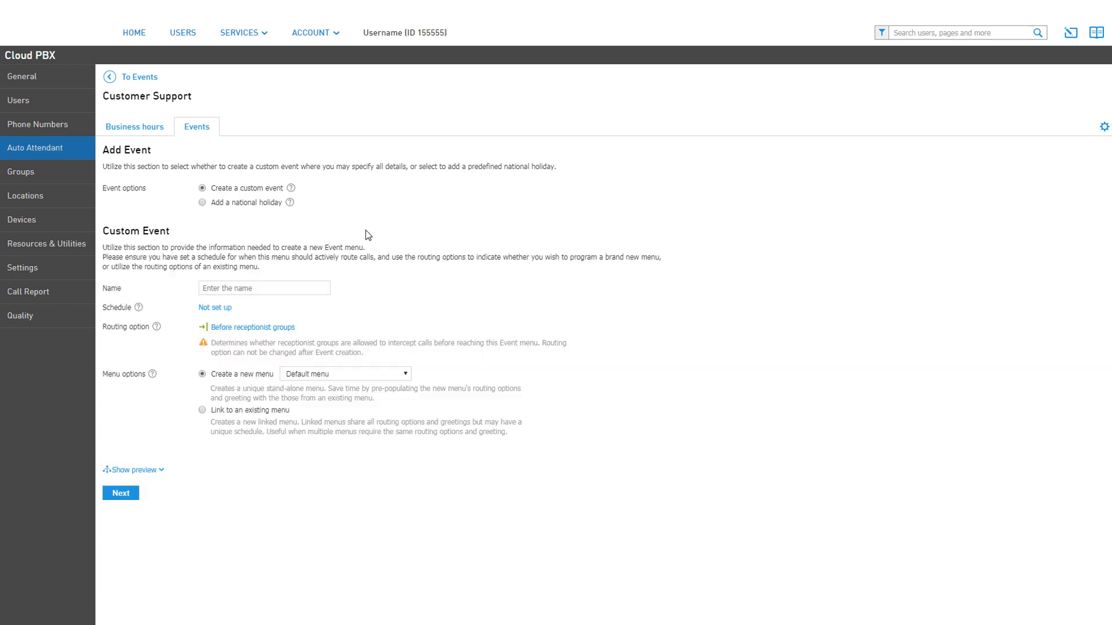
left_click(311, 287)
type("R")
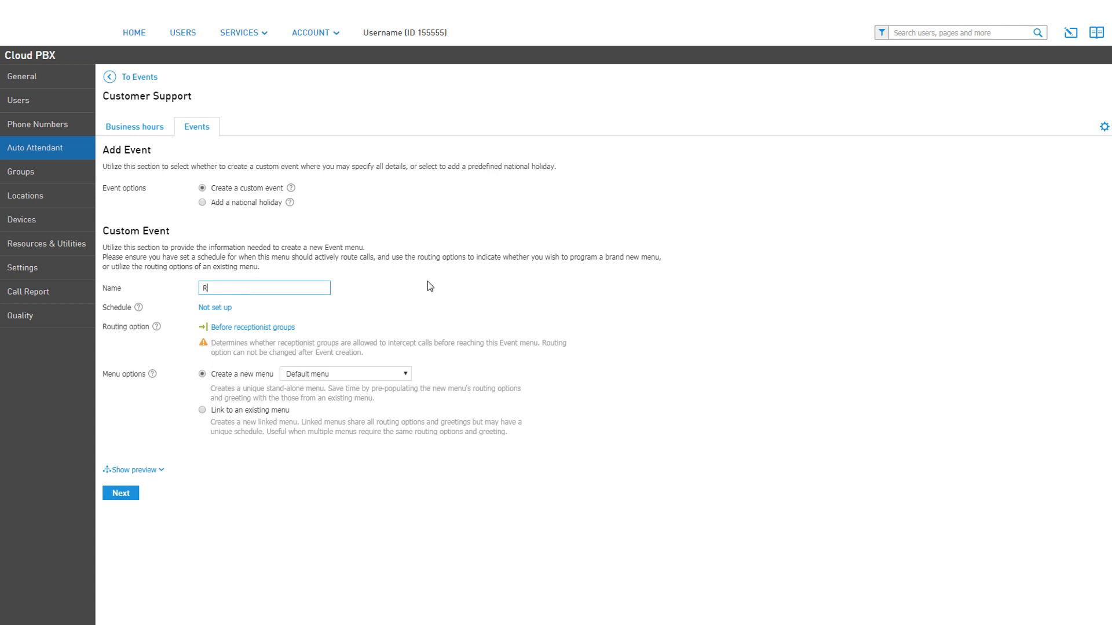
type("enovation Day")
left_click(222, 311)
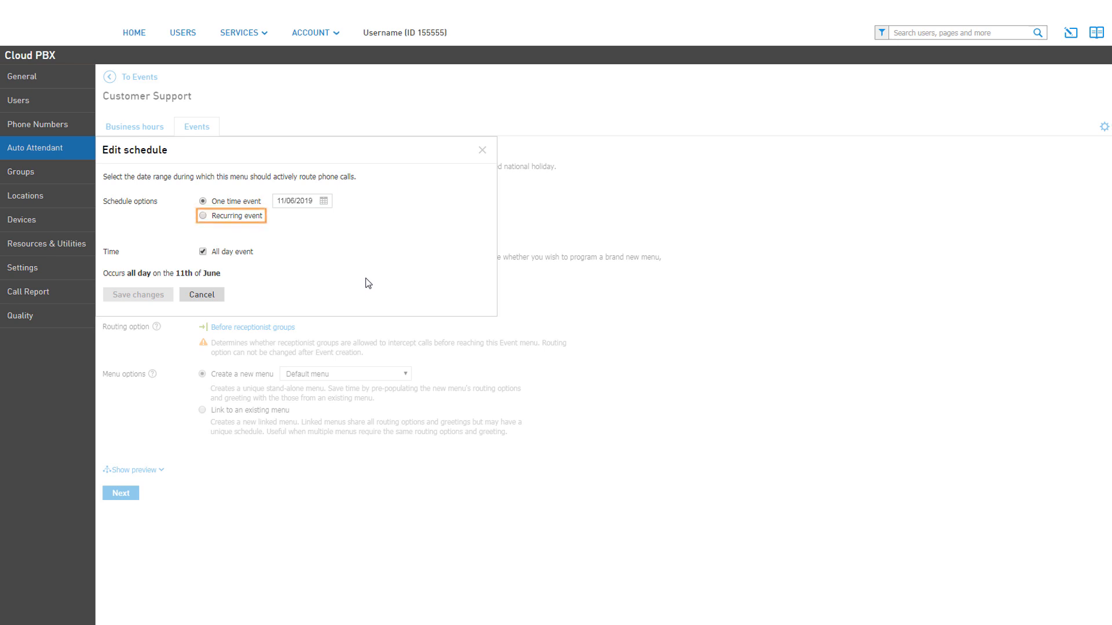
Try the recurring event schedule, checking the choices for month, day of week and certain date
left_click(253, 217)
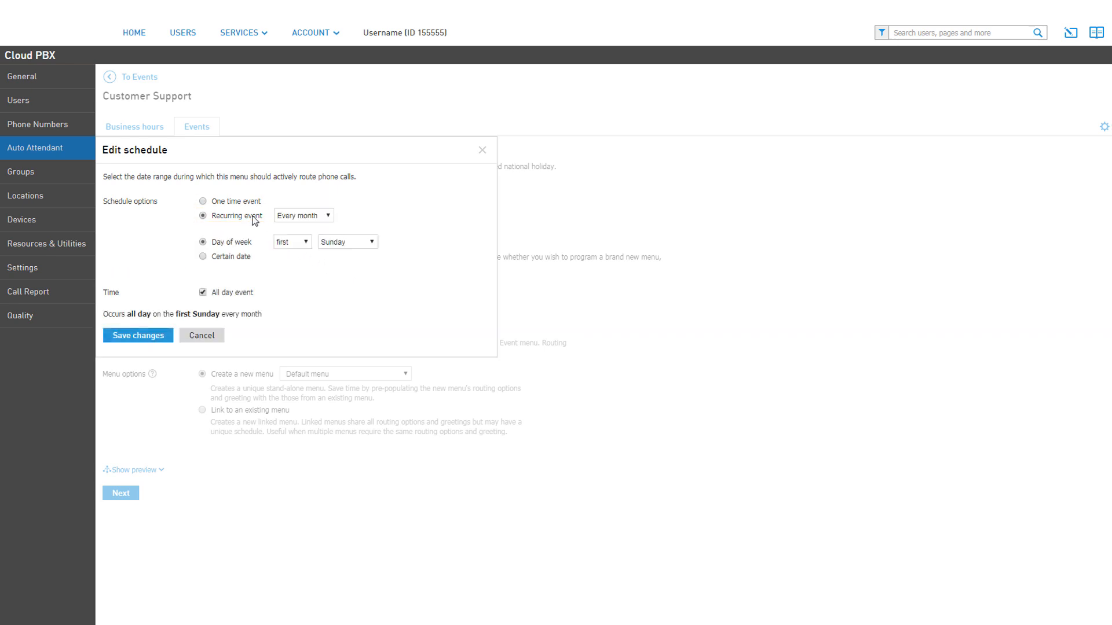
left_click(328, 216)
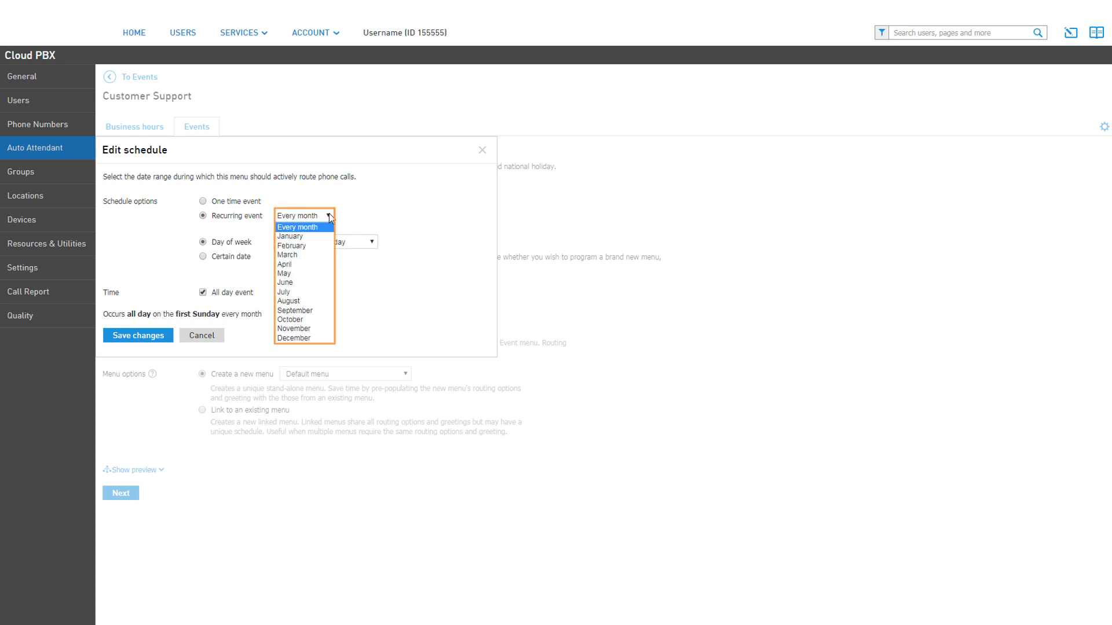
left_click(330, 217)
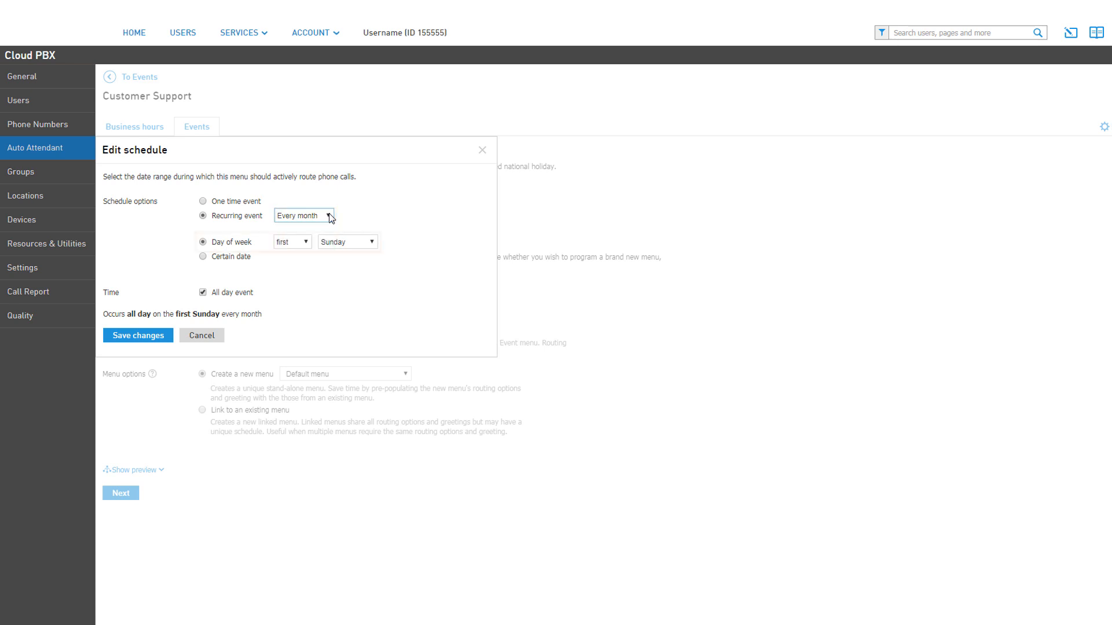
left_click(307, 244)
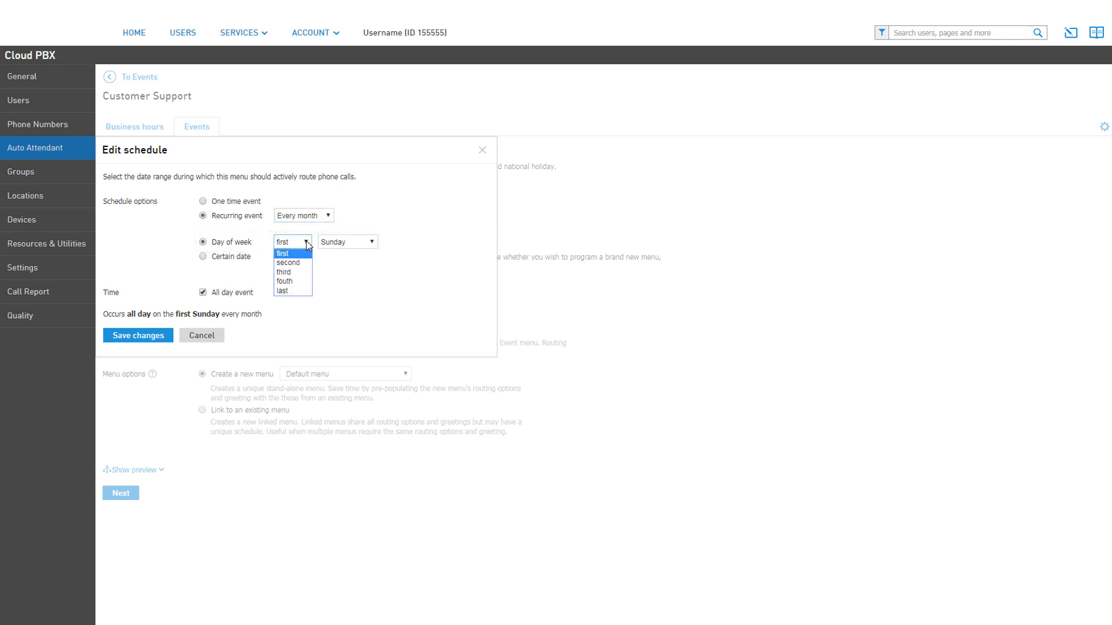
left_click(307, 244)
left_click(374, 241)
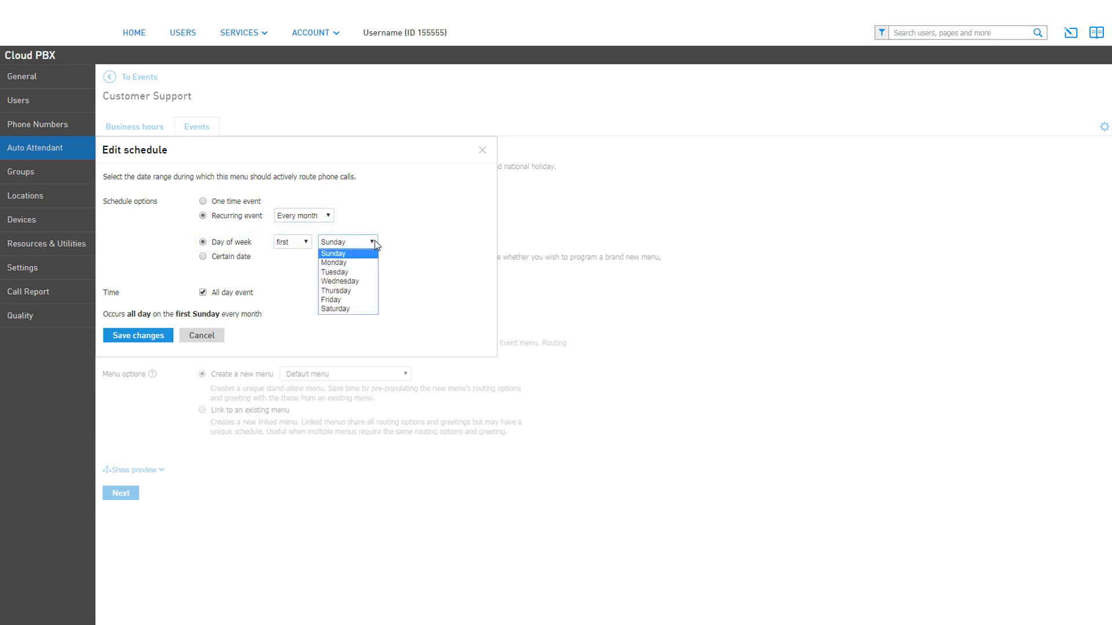
left_click(375, 241)
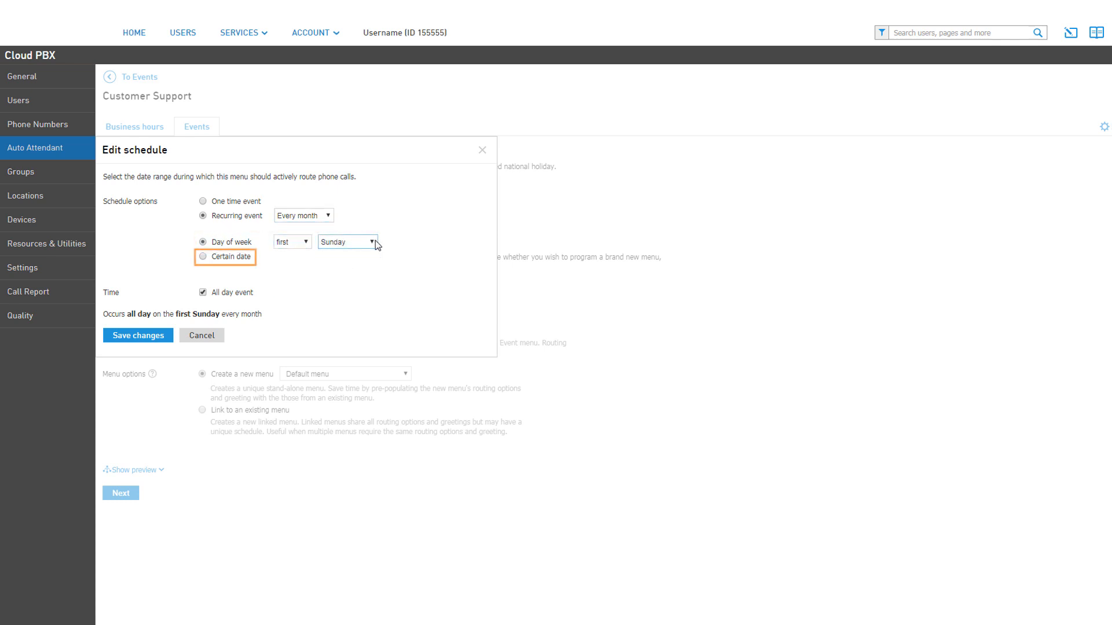
left_click(238, 259)
left_click(305, 256)
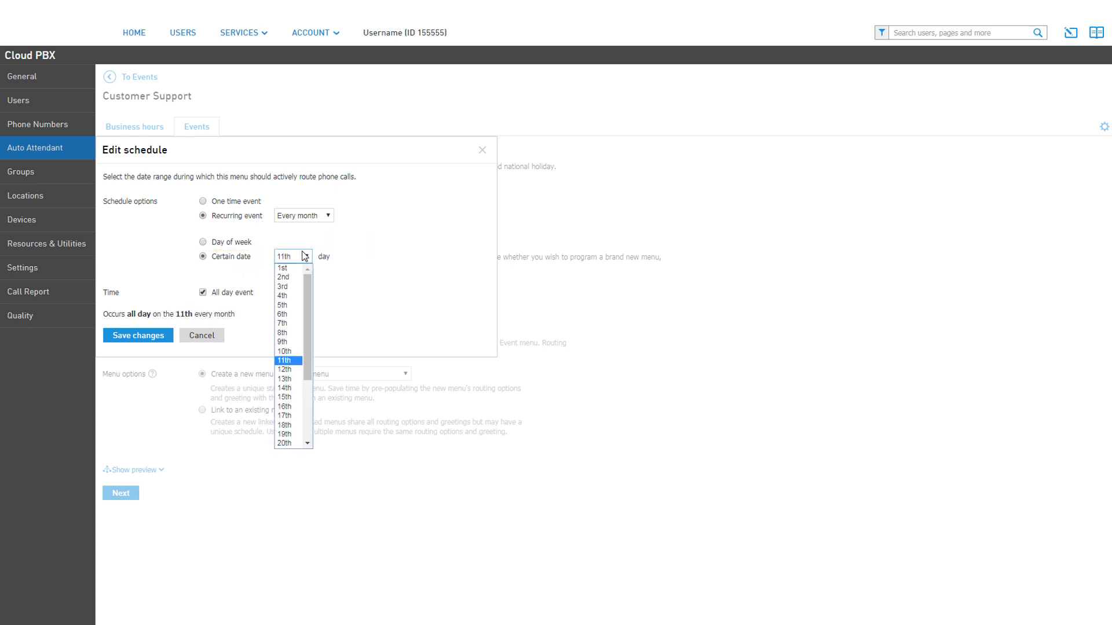
left_click(305, 256)
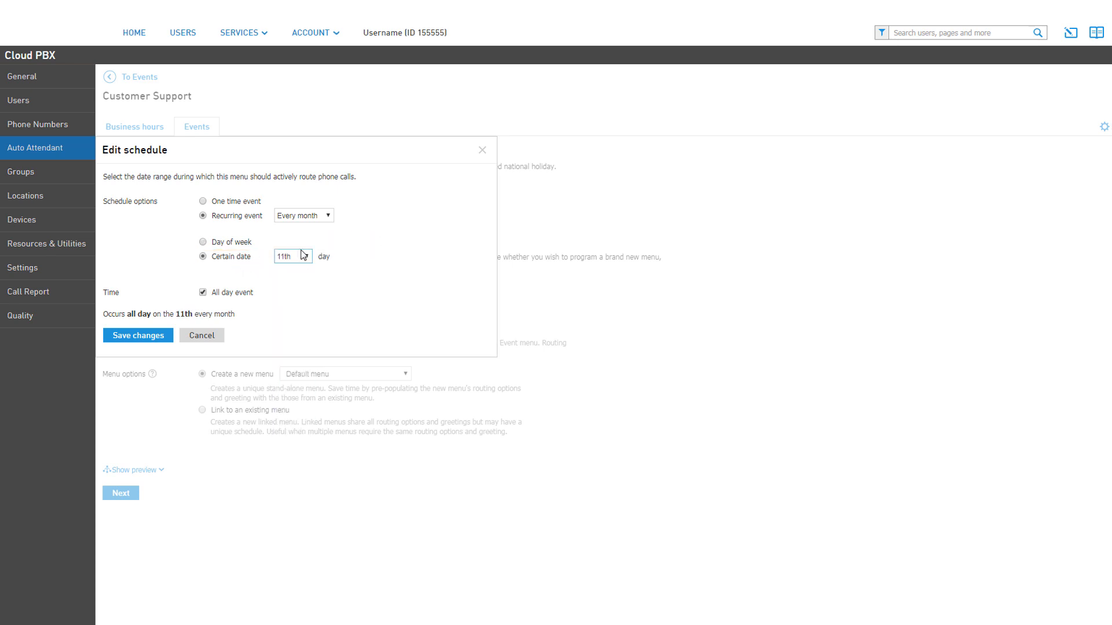
Schedule Renovation Day as a one-time, all-day event on 11/06/2019, checking the time range option, and save the schedule
left_click(245, 204)
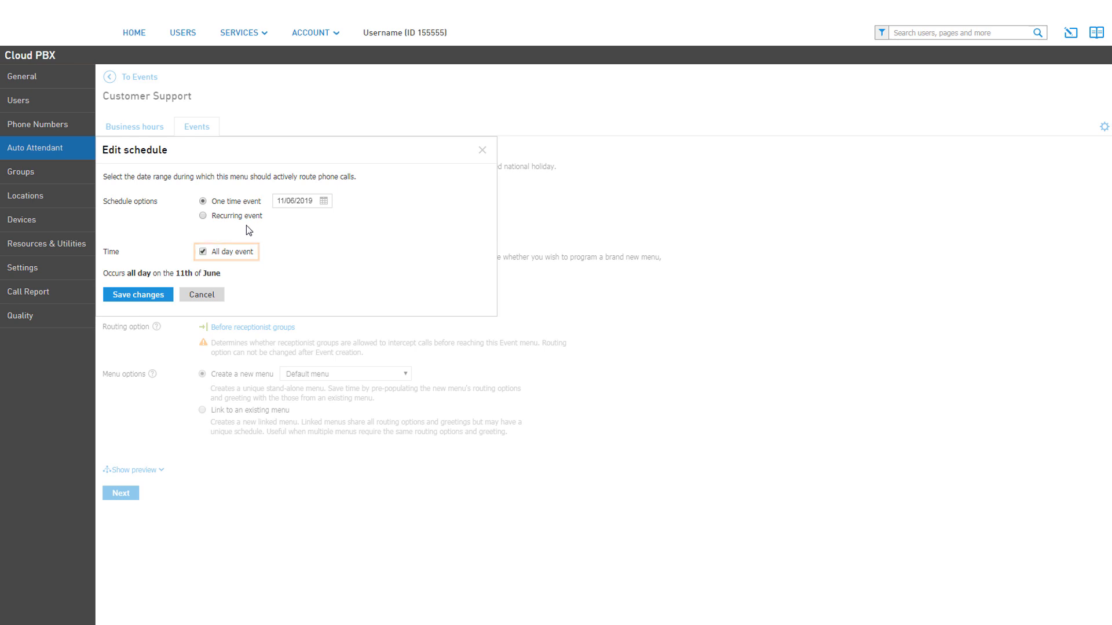
left_click(204, 252)
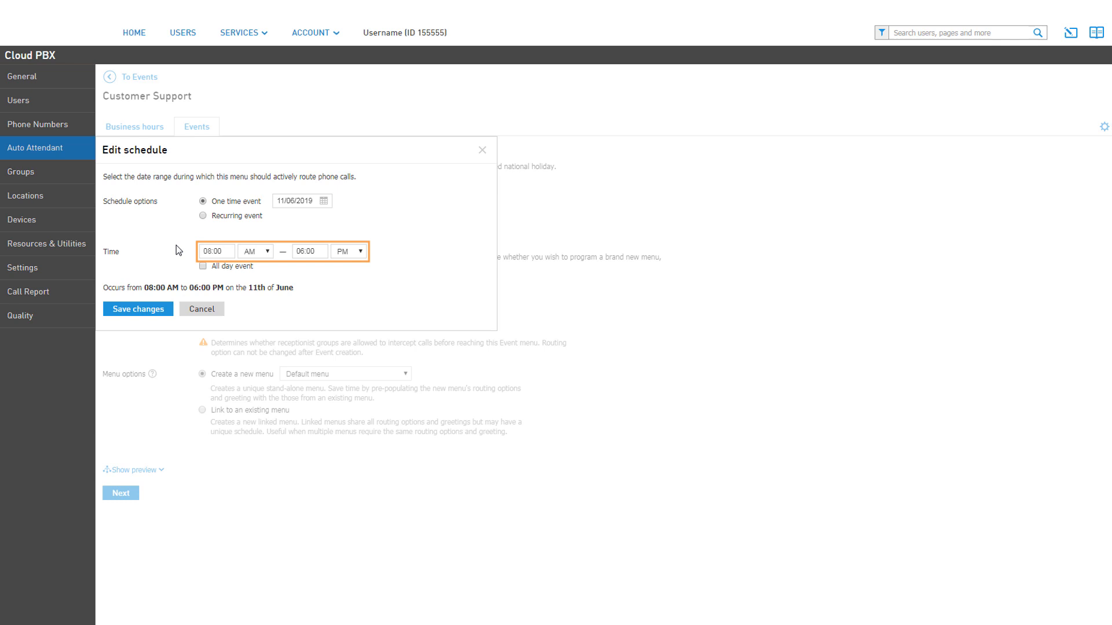
left_click(202, 267)
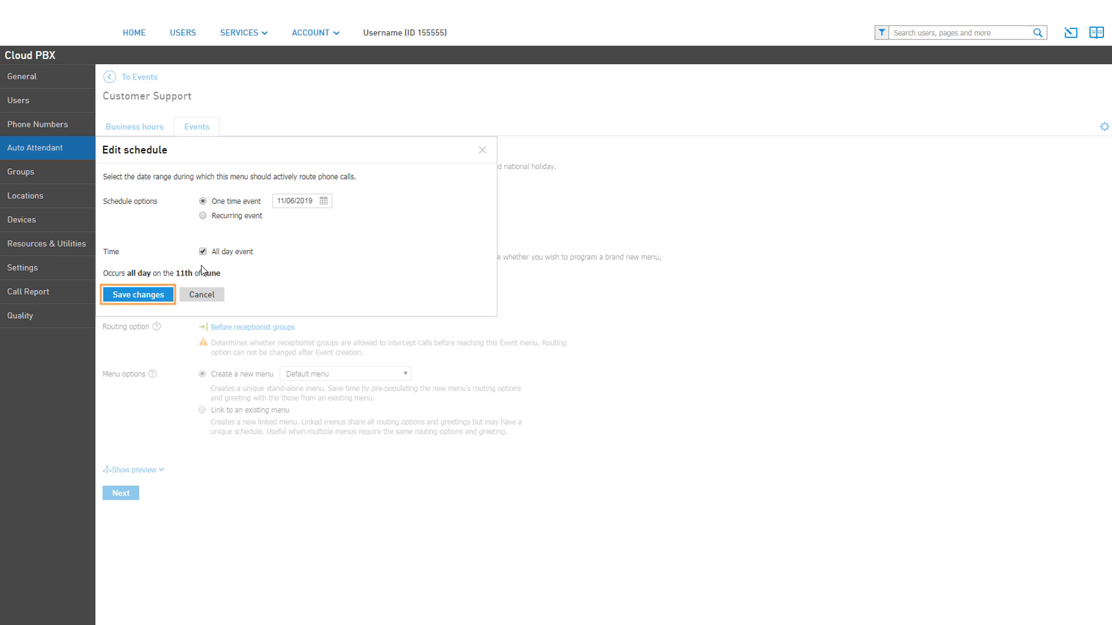
left_click(155, 295)
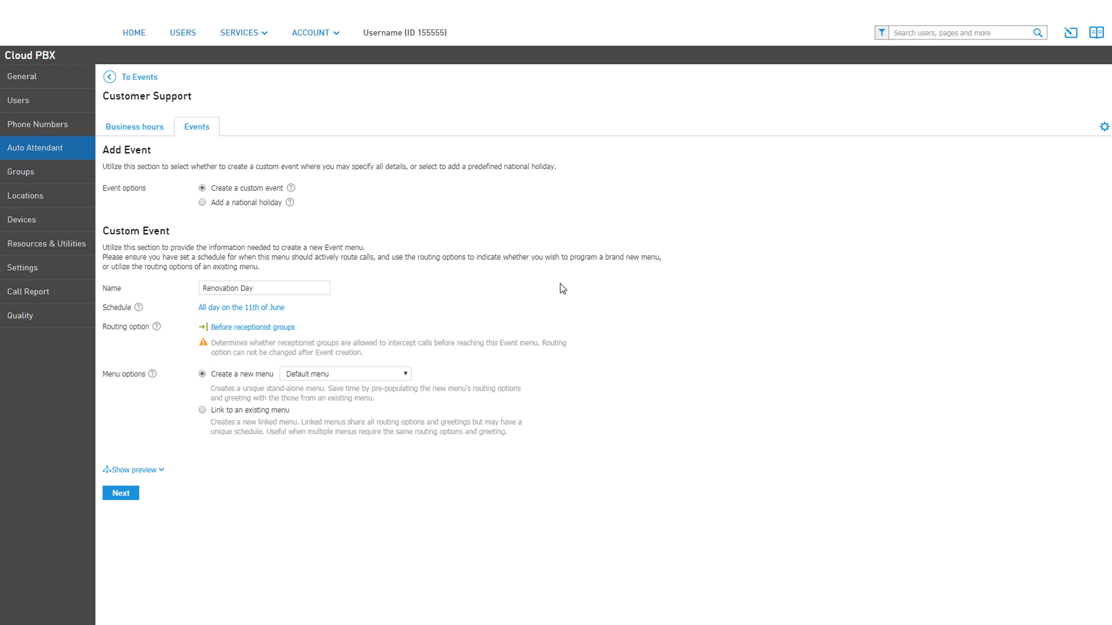
Base Renovation Day's new menu on After hours, preview its routing options and proceed with creating the event
left_click(405, 374)
left_click(391, 397)
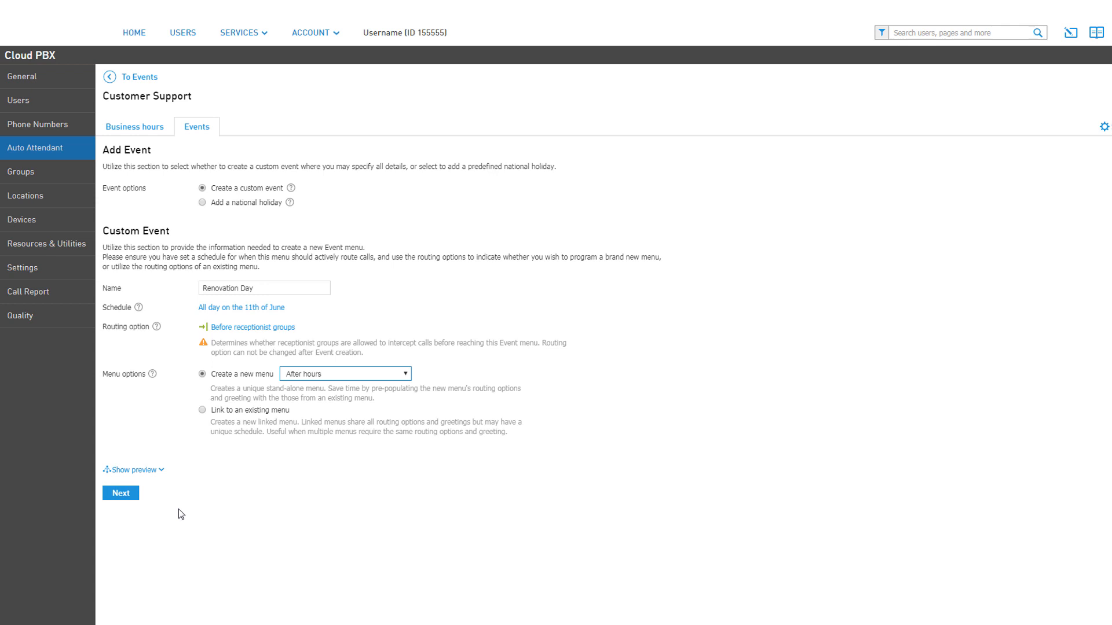
left_click(160, 471)
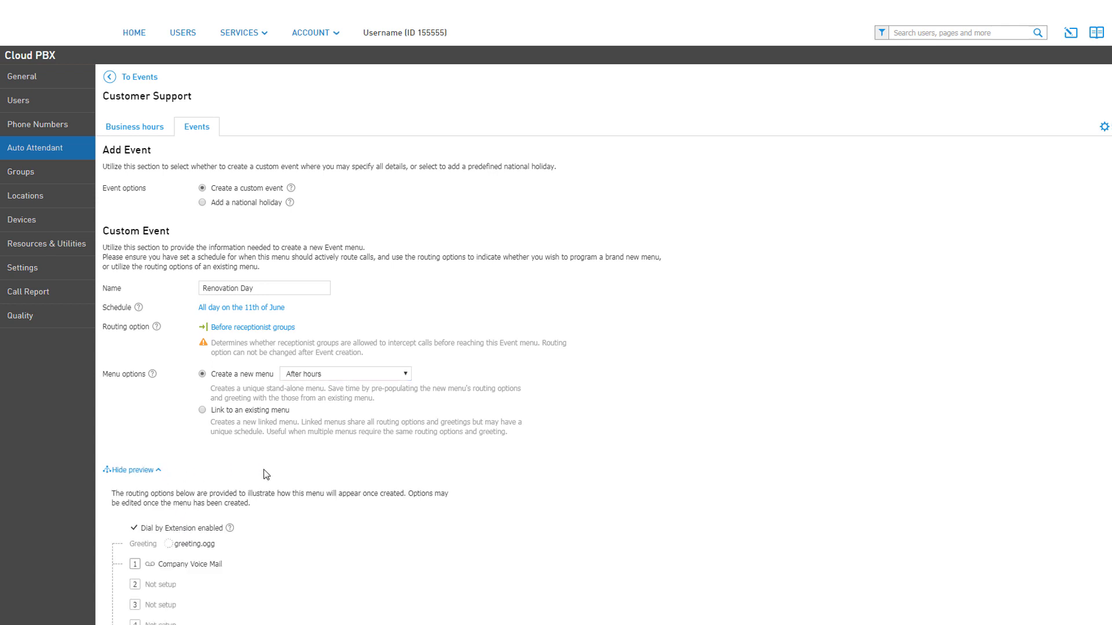
scroll(676, 452, "down", 4)
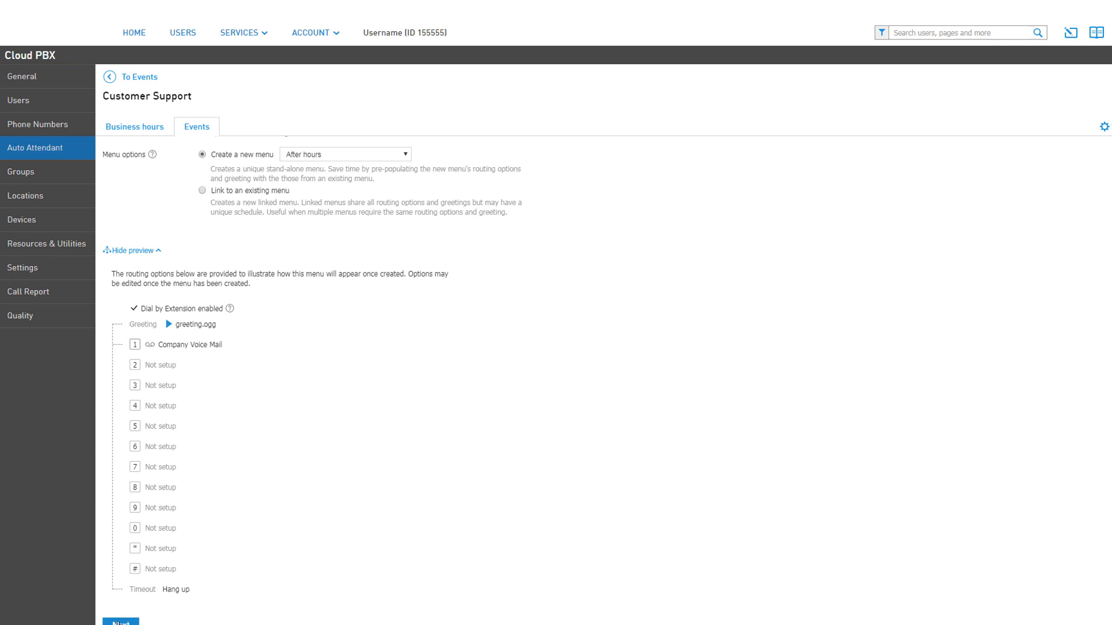
left_click(123, 622)
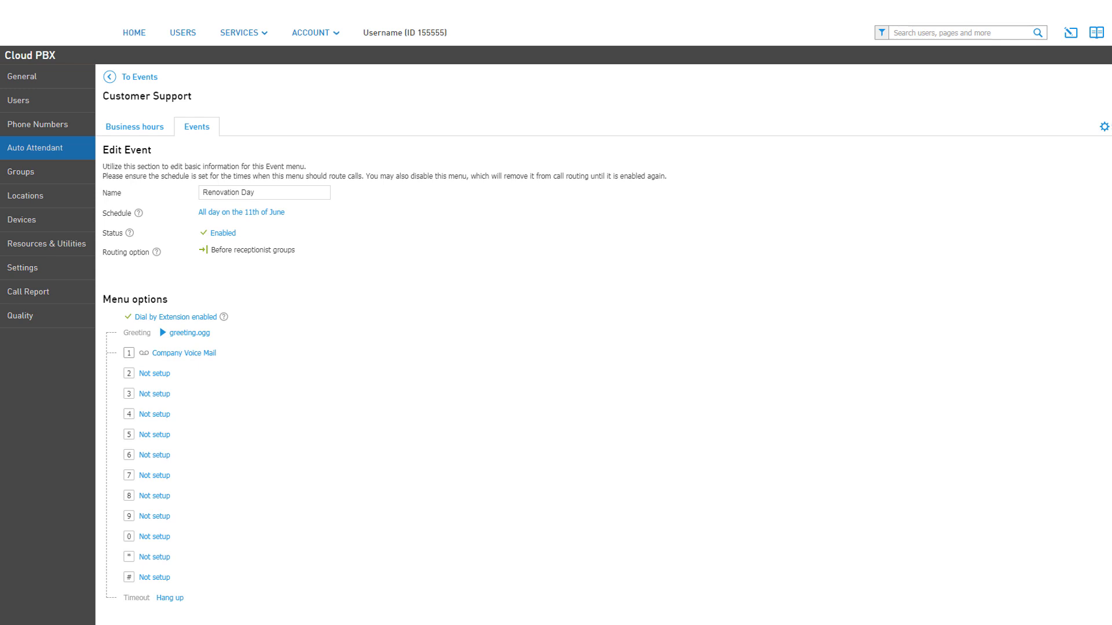
Leave the Renovation Day event and return to the list of Auto Attendants
left_click(139, 77)
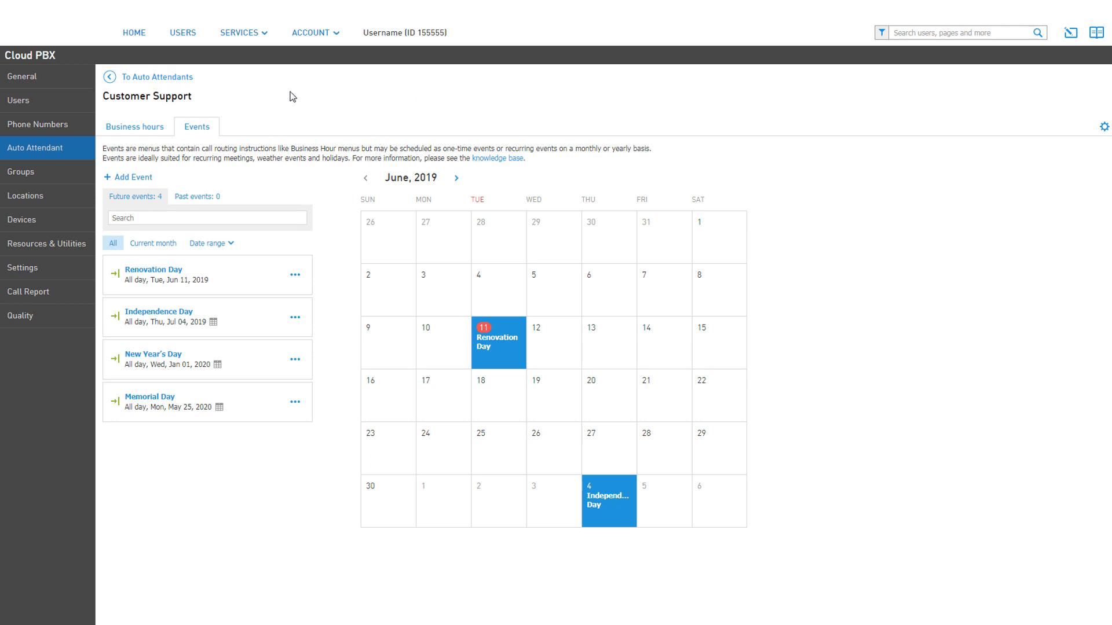
left_click(190, 83)
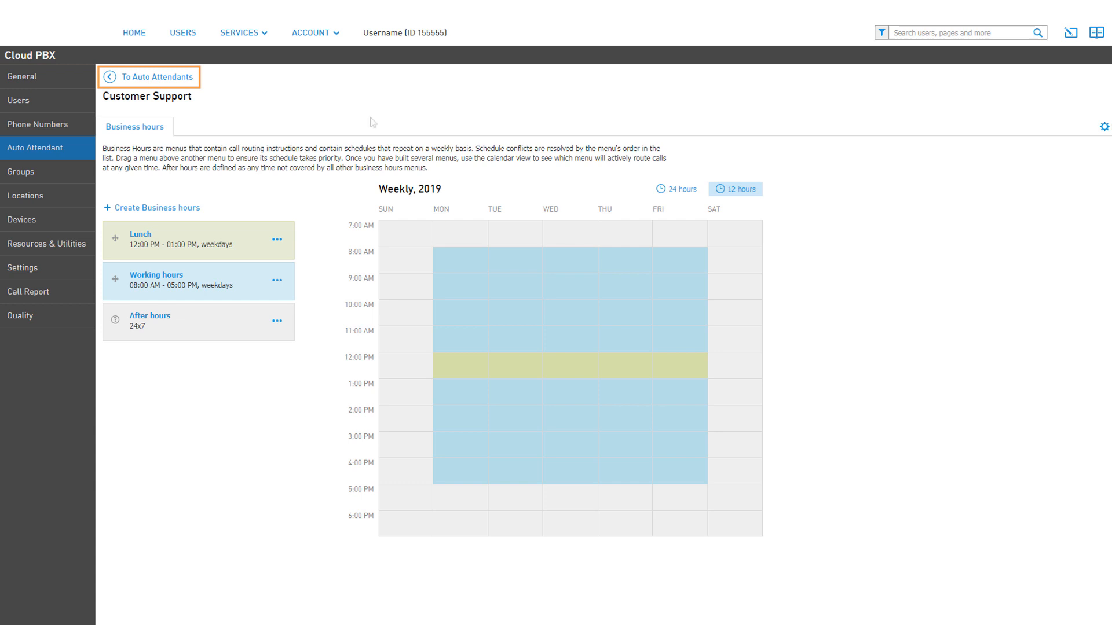
left_click(190, 86)
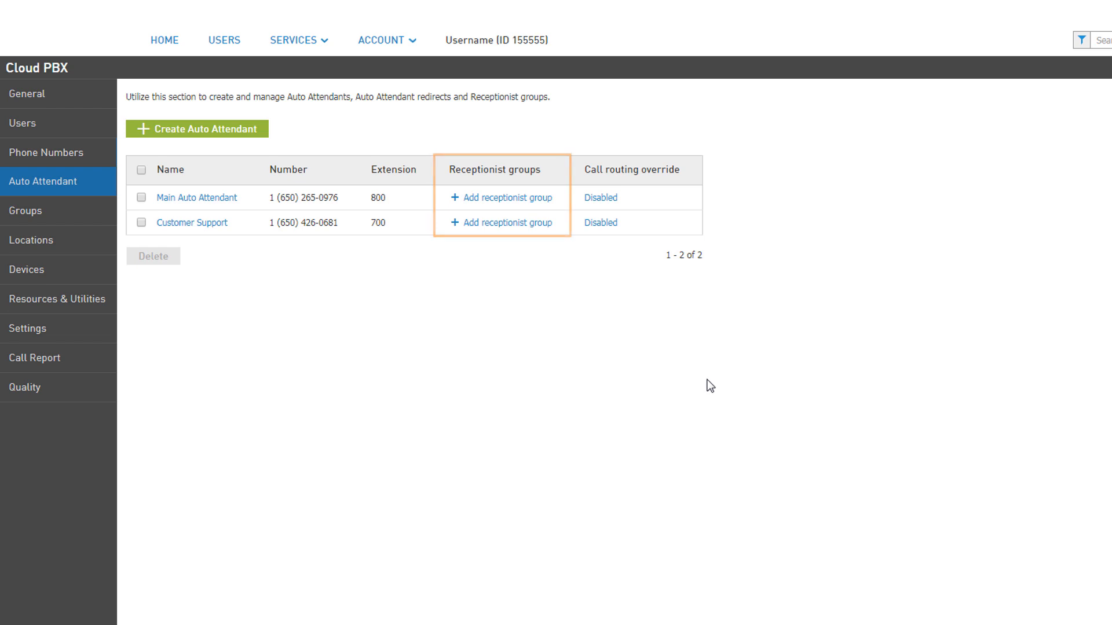
Add a receptionist group to Customer Support with group name Customer Support Ring First and display name Customer Support Receptionist
left_click(529, 228)
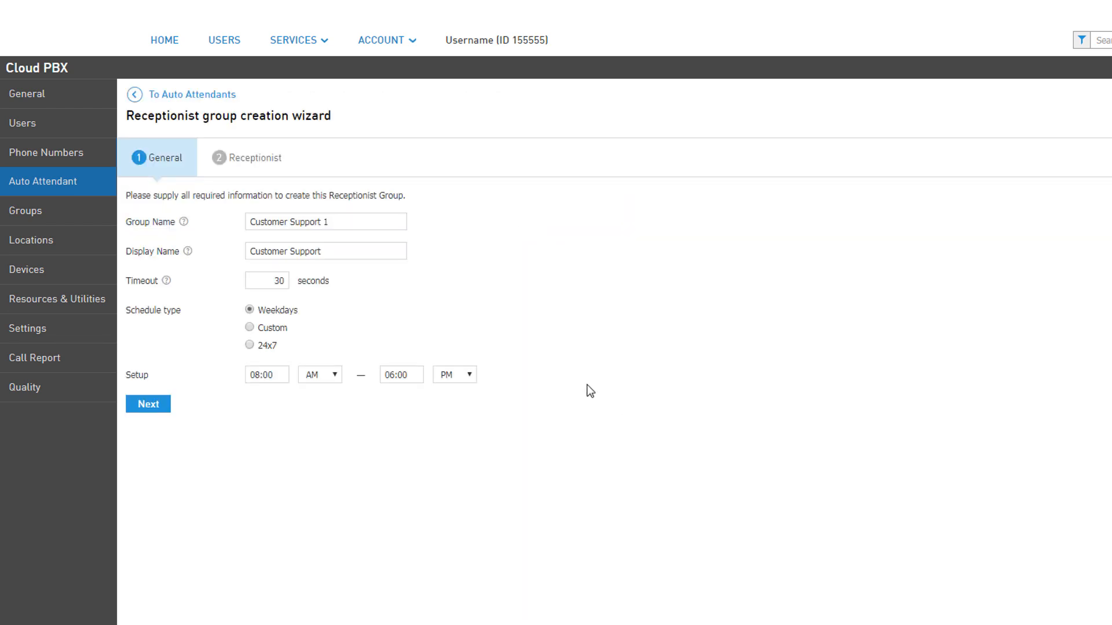
left_click(383, 222)
type("Ring First")
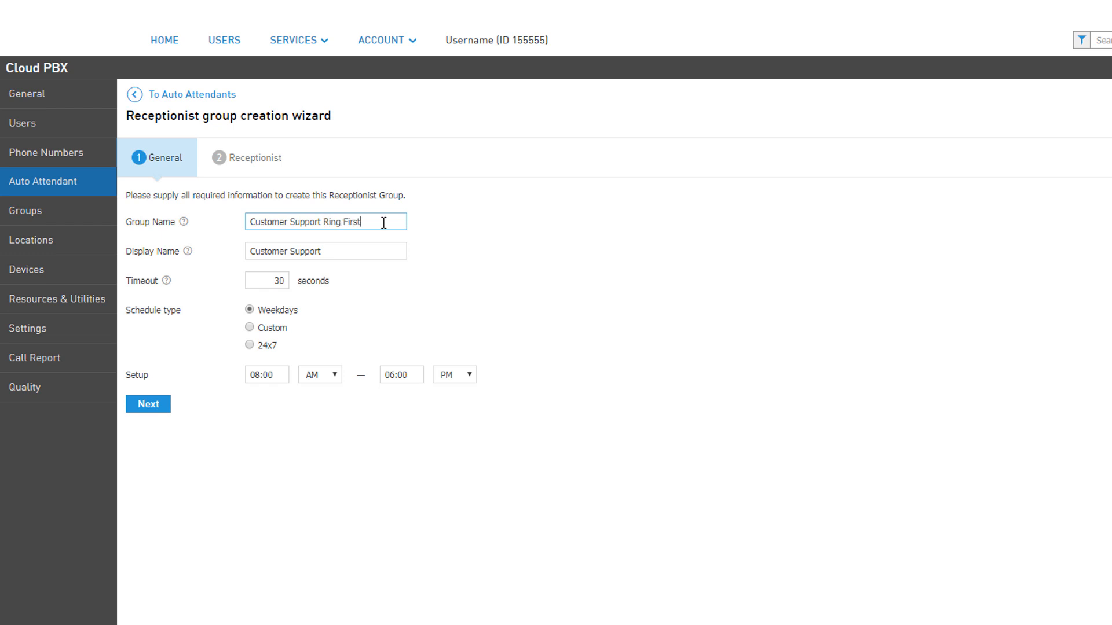
left_click(372, 253)
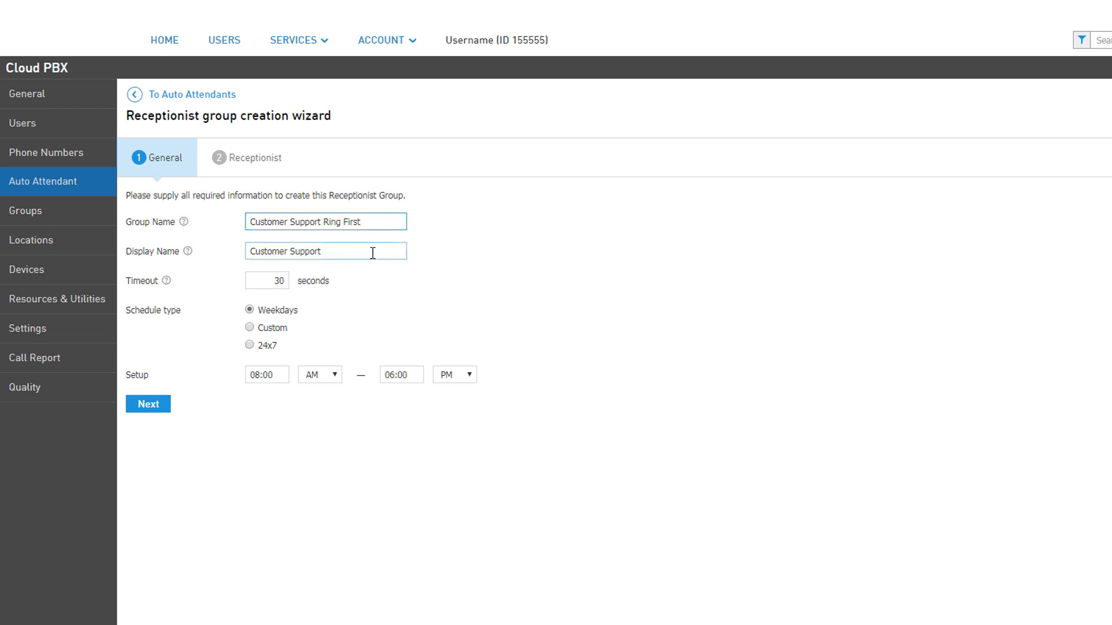
type("Receptionist")
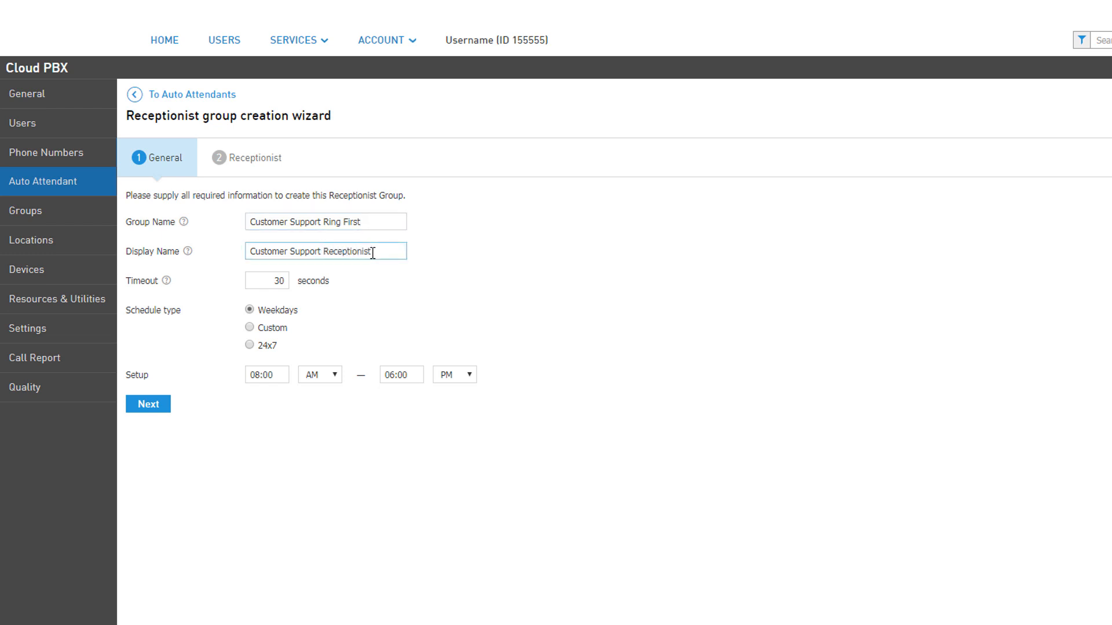
left_click(384, 297)
Check the Custom and 24x7 schedule types for the receptionist group, then go back to Weekdays
left_click(276, 331)
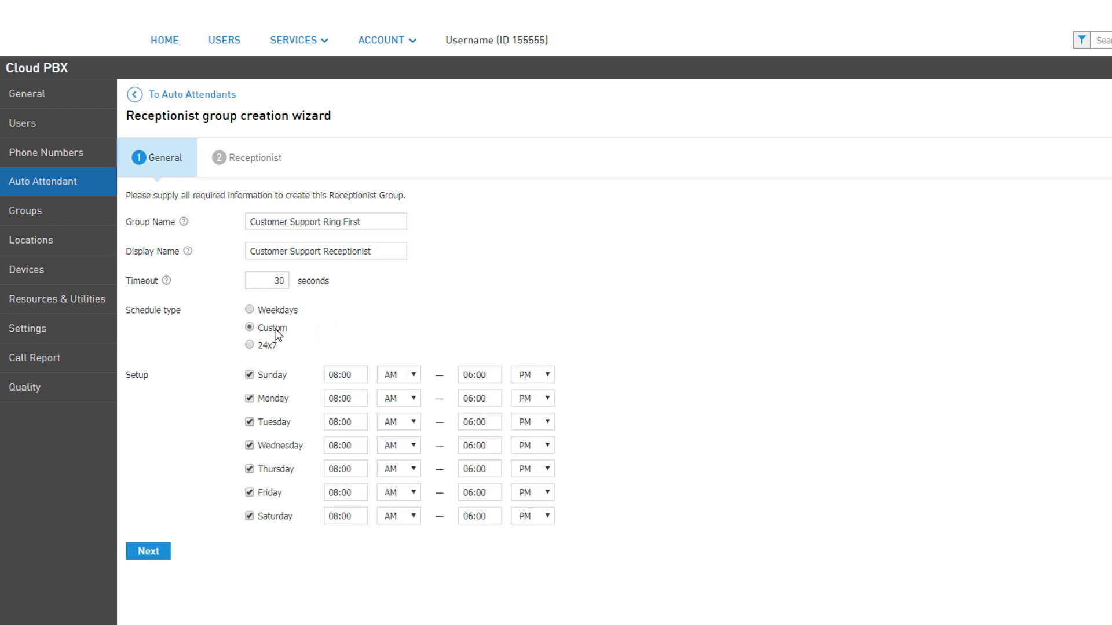
left_click(269, 345)
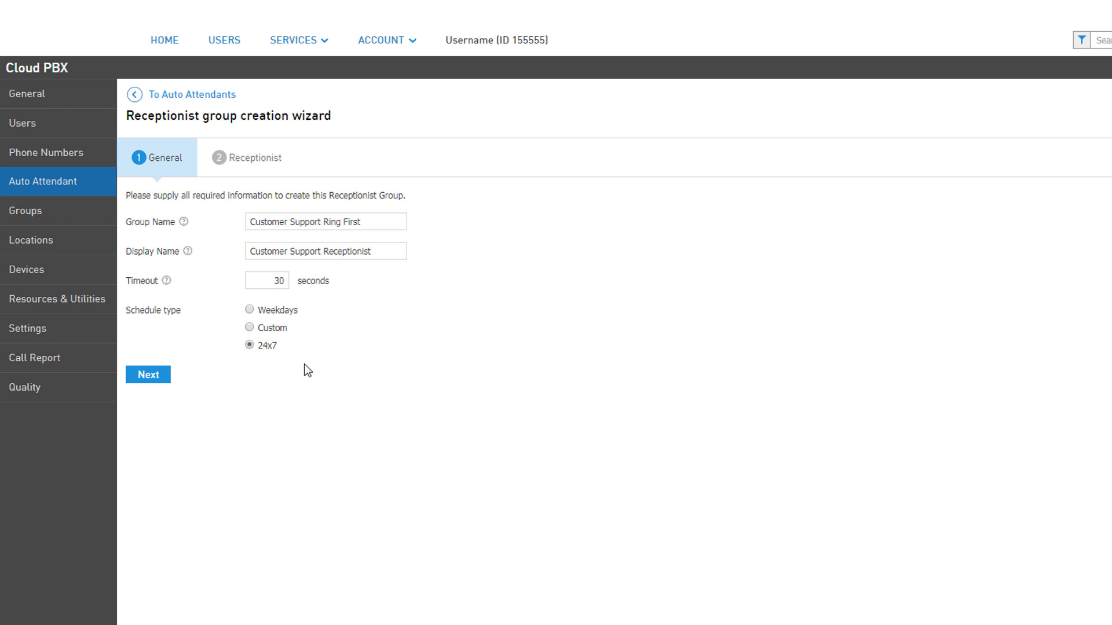
left_click(293, 311)
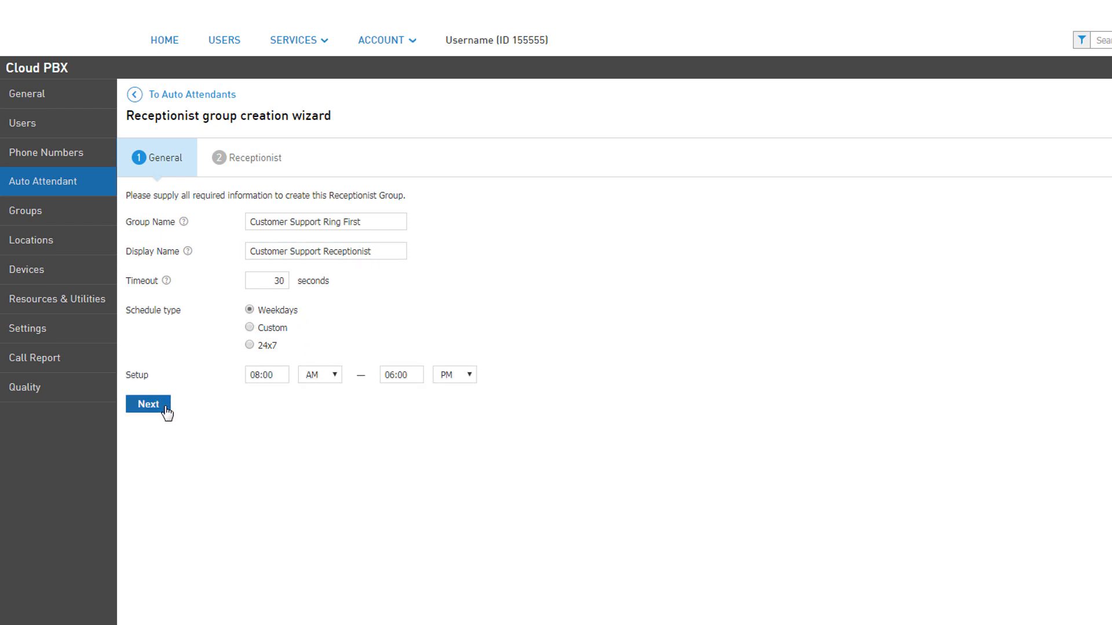
Add the users at extensions 102 and 101 as receptionists and create the Customer Support Ring First group
left_click(149, 404)
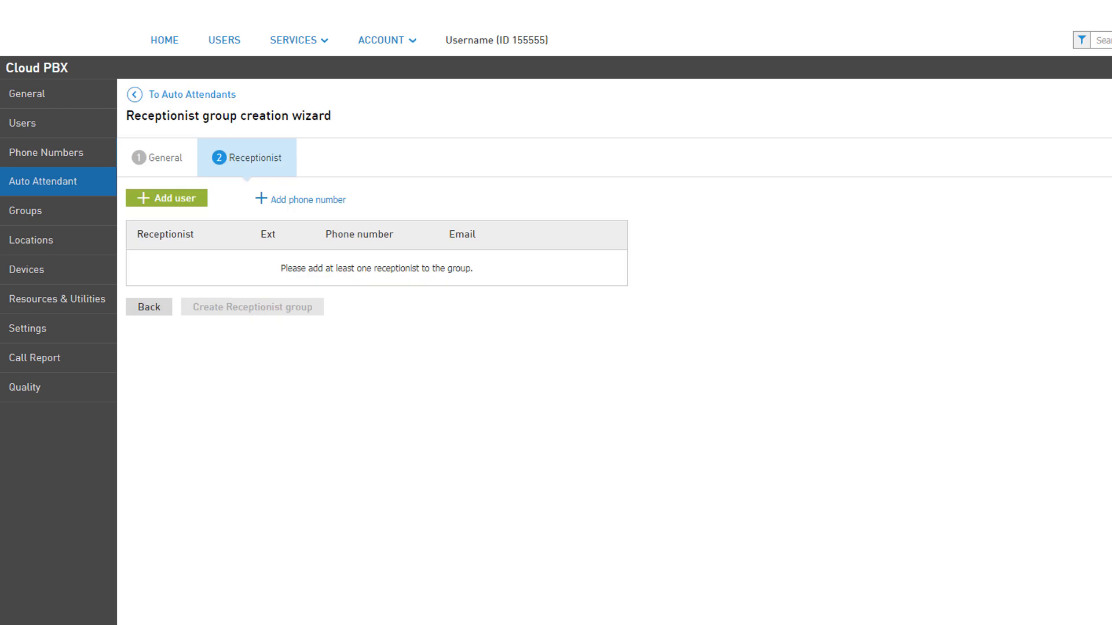
left_click(167, 198)
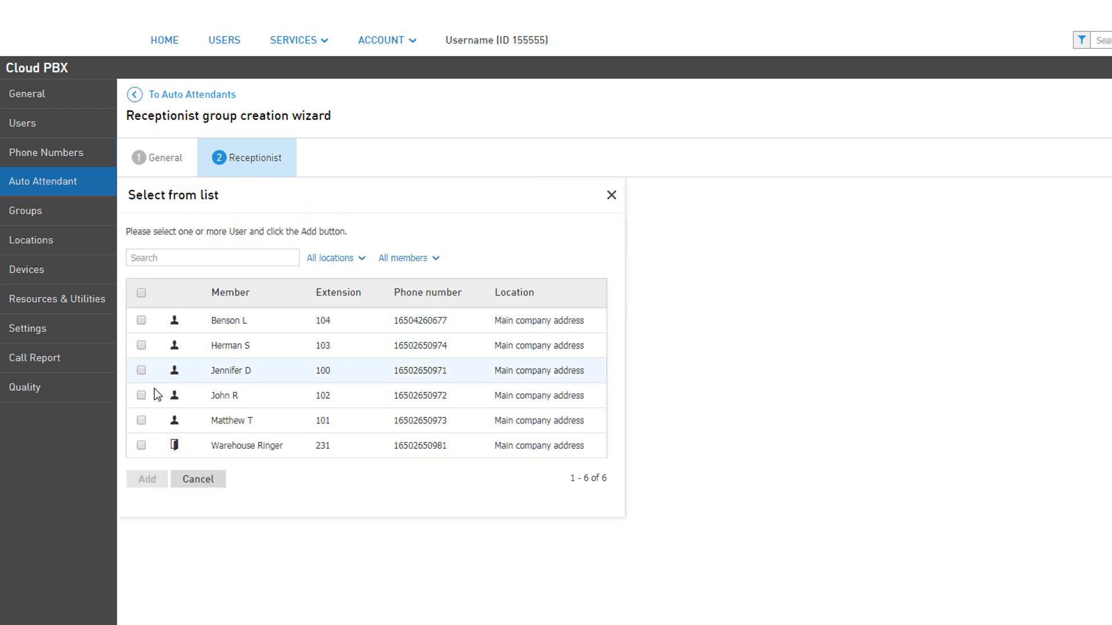
left_click(141, 396)
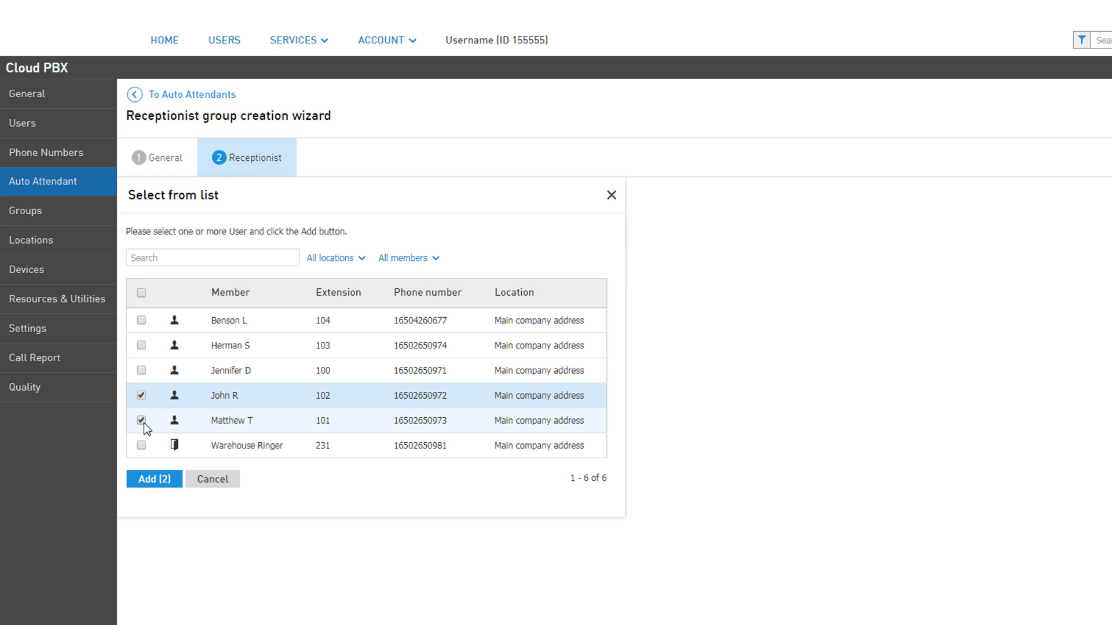
left_click(154, 480)
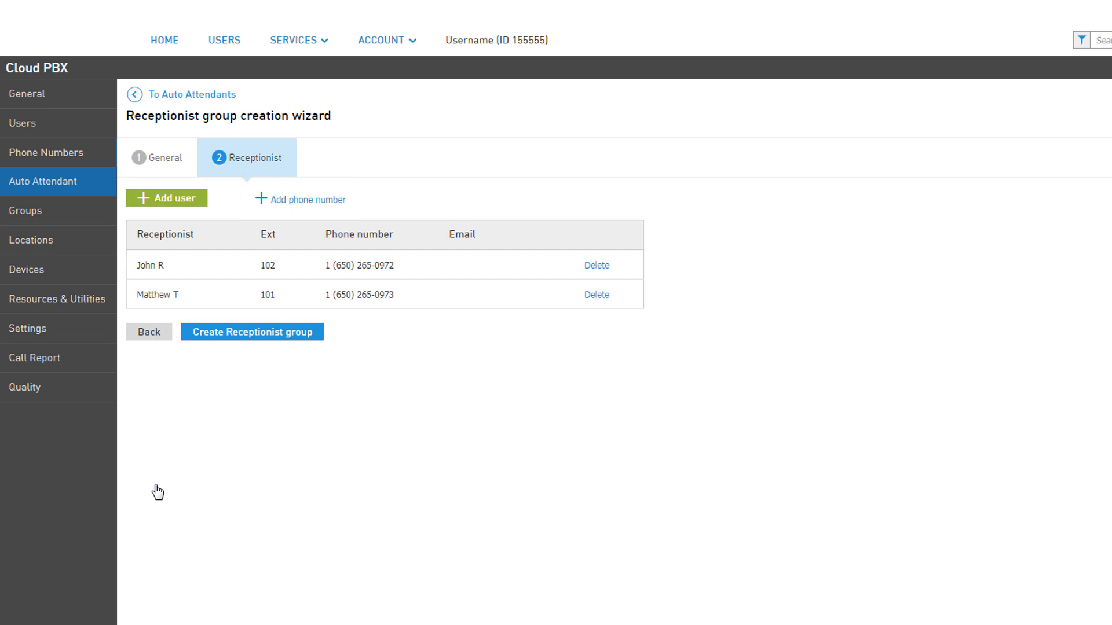
left_click(236, 333)
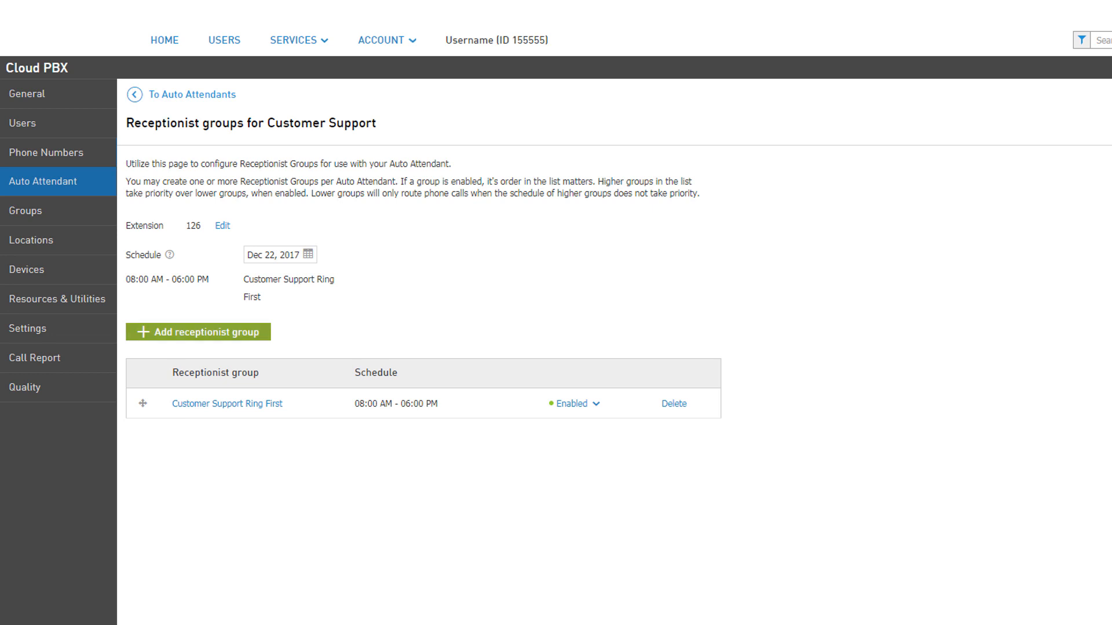
Start another receptionist group with group name Customer Support Lunch and display name Customer Support Receptionist Lunch
left_click(198, 332)
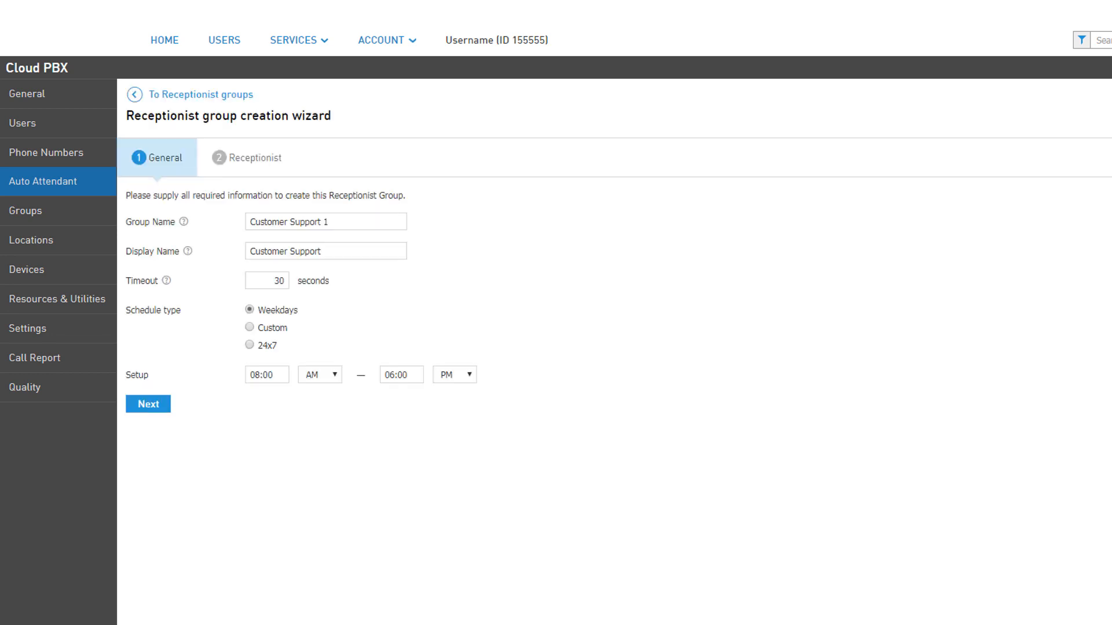
left_click_drag(329, 222, 322, 222)
type("Lunch")
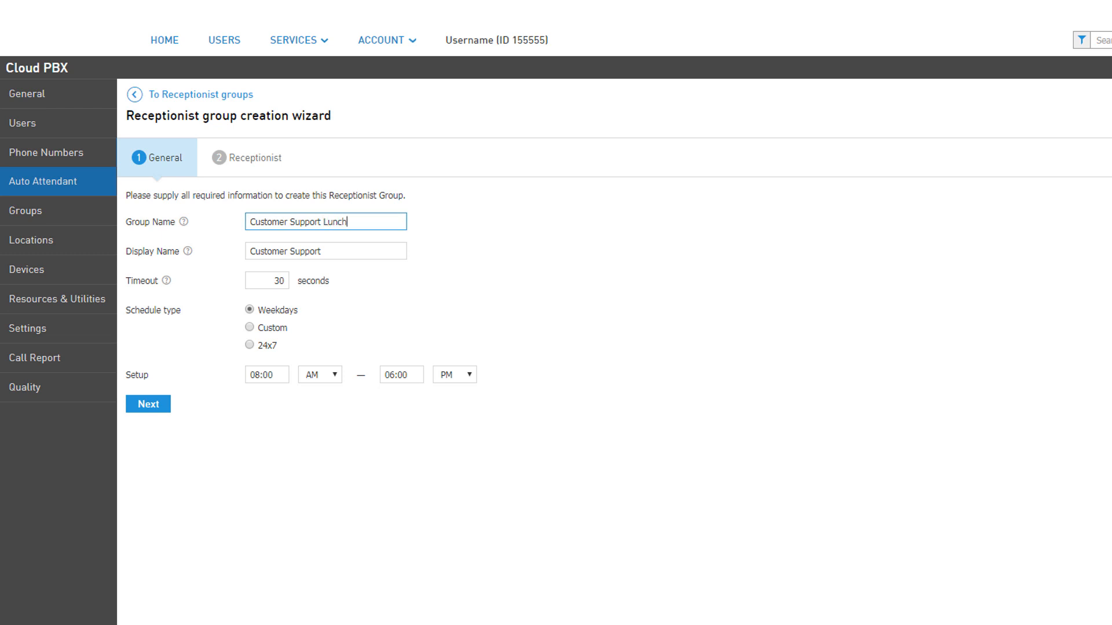
left_click(347, 251)
type("Receptionist Lunch")
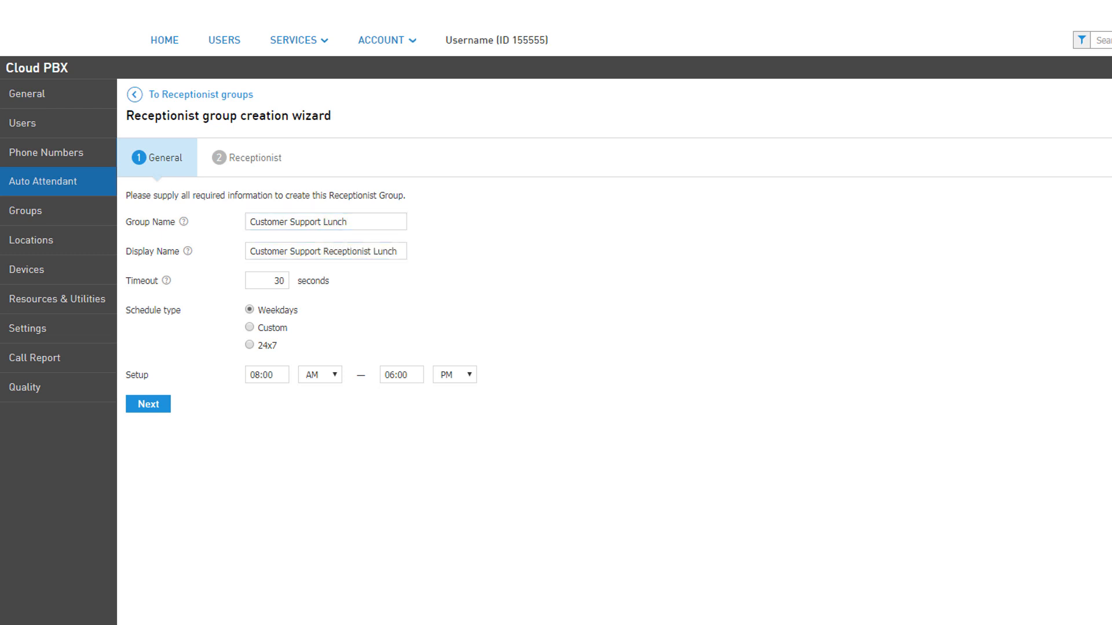
Set the lunch group's weekday schedule to 11:00 AM – 12:00 PM and proceed to its receptionists
left_click_drag(274, 375, 250, 375)
type("11:00")
left_click_drag(408, 375, 384, 376)
type("12:00")
left_click(149, 404)
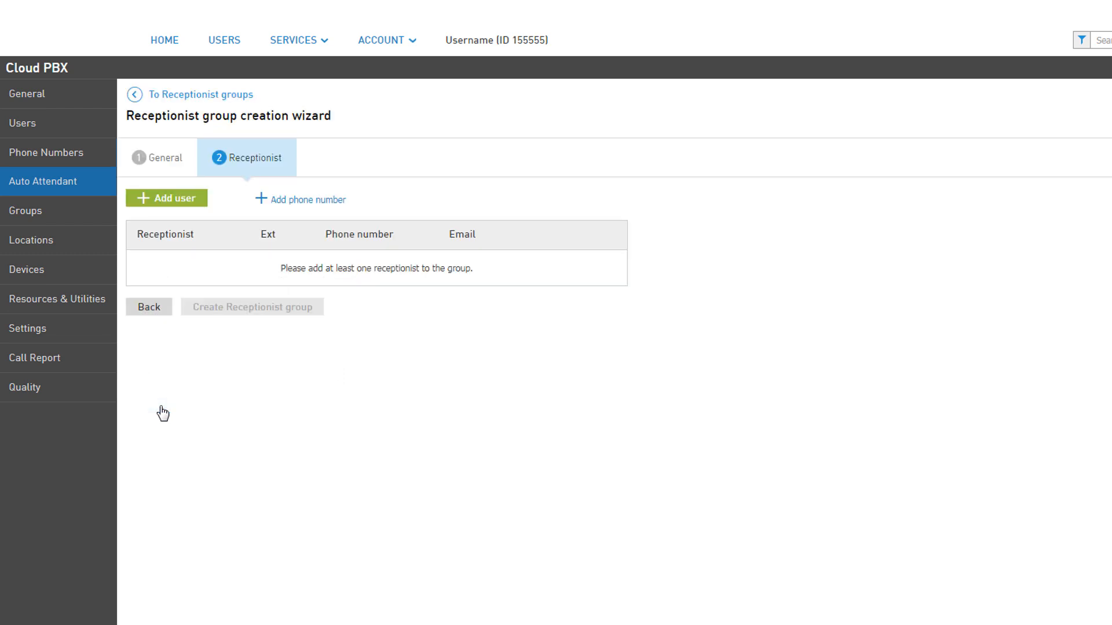
Add the user at extension 104 as receptionist and create the Customer Support Lunch group
left_click(187, 198)
left_click(141, 320)
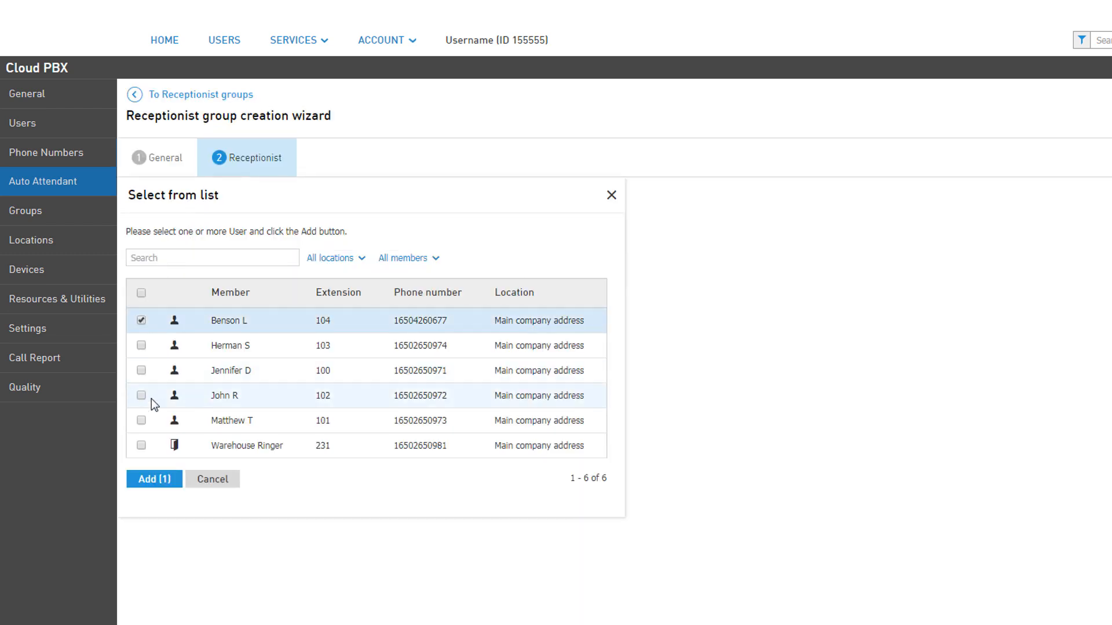
left_click(161, 480)
left_click(206, 313)
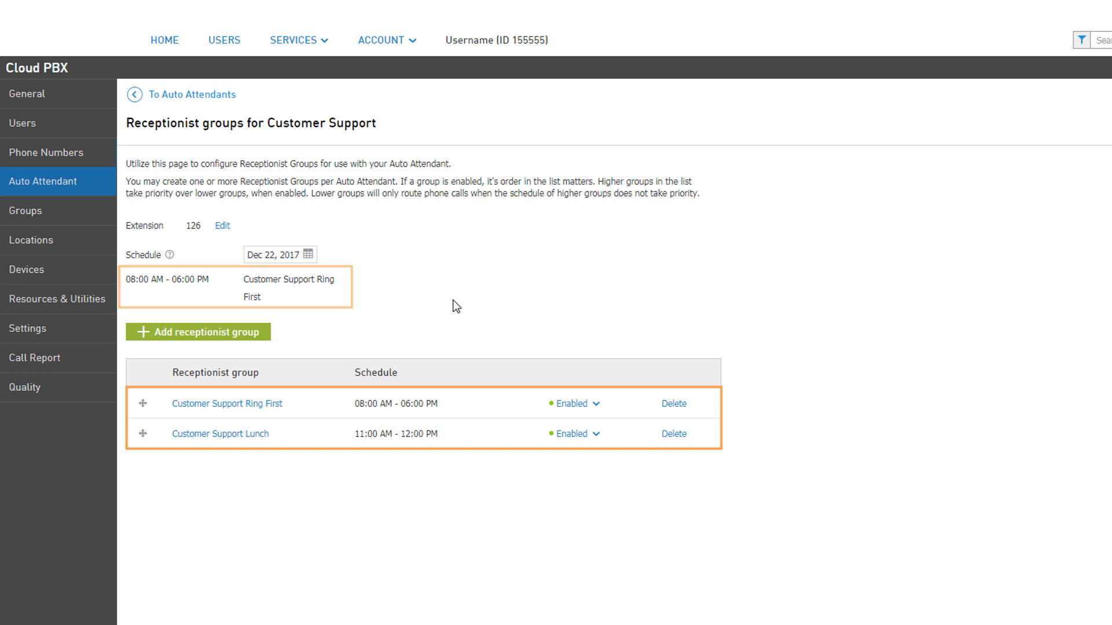
Move the Customer Support Lunch group above Customer Support Ring First in the priority order
left_click_drag(182, 429, 293, 402)
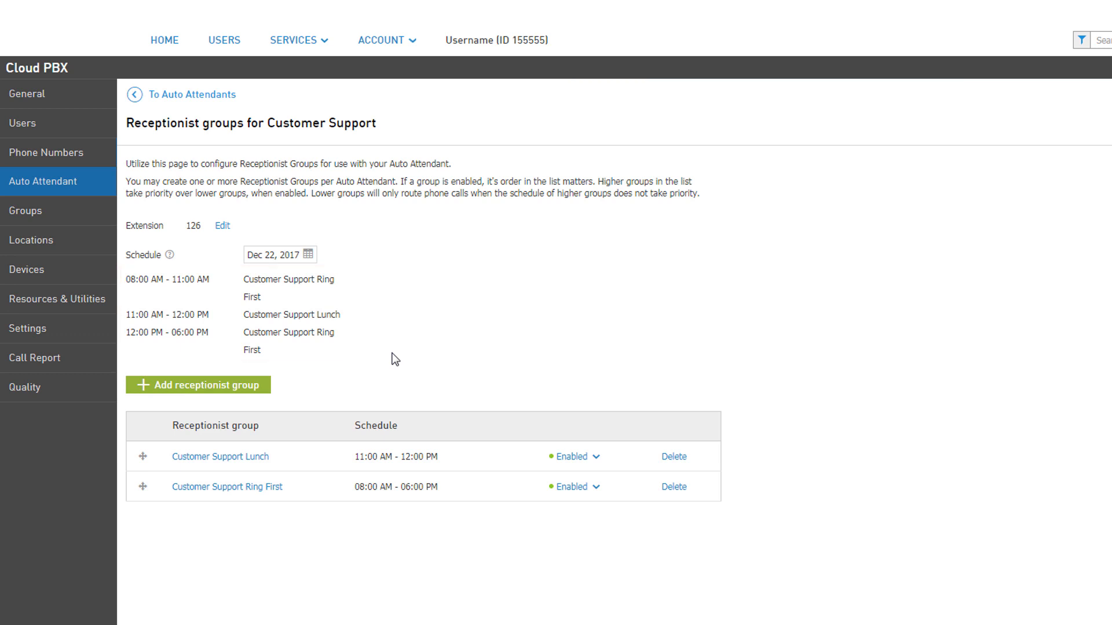
Disable the Customer Support Lunch receptionist group, then enable it again
left_click(563, 459)
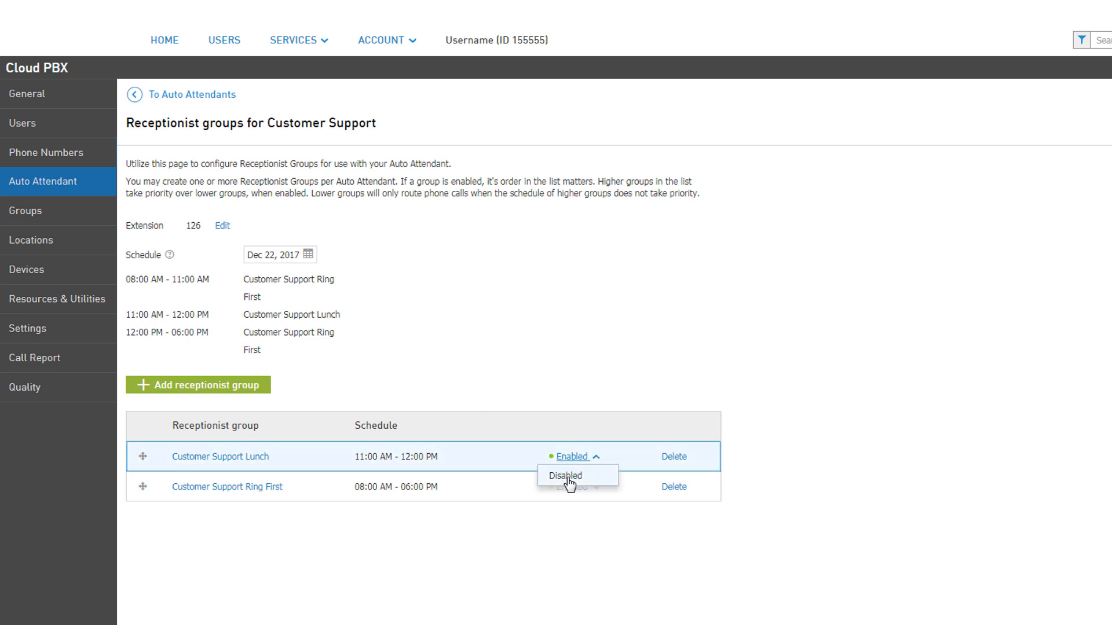
left_click(567, 478)
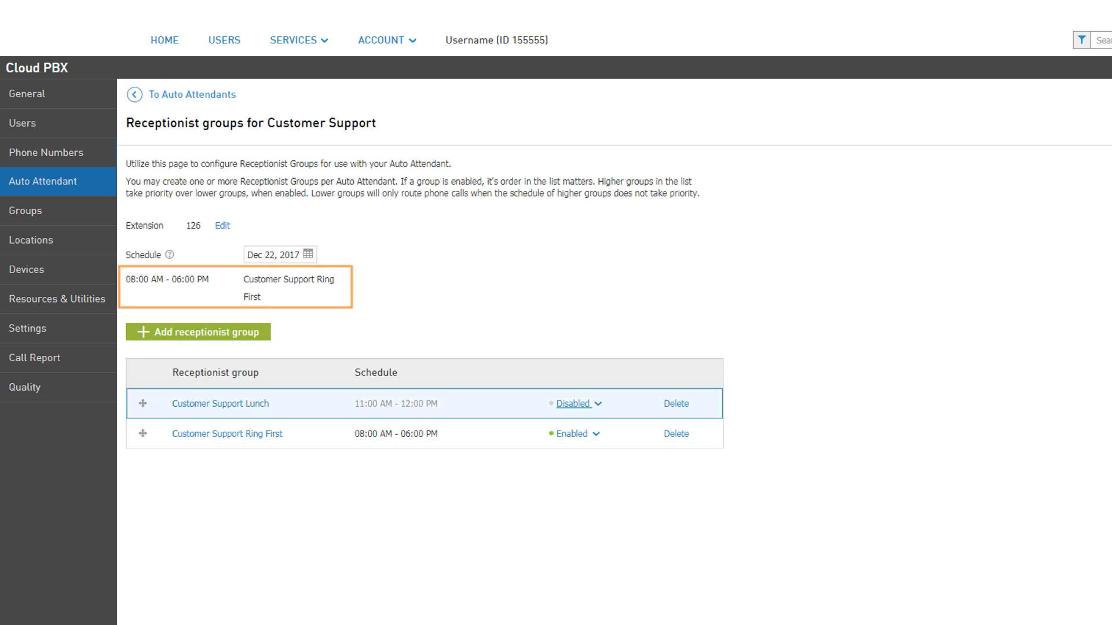
left_click(573, 404)
left_click(565, 423)
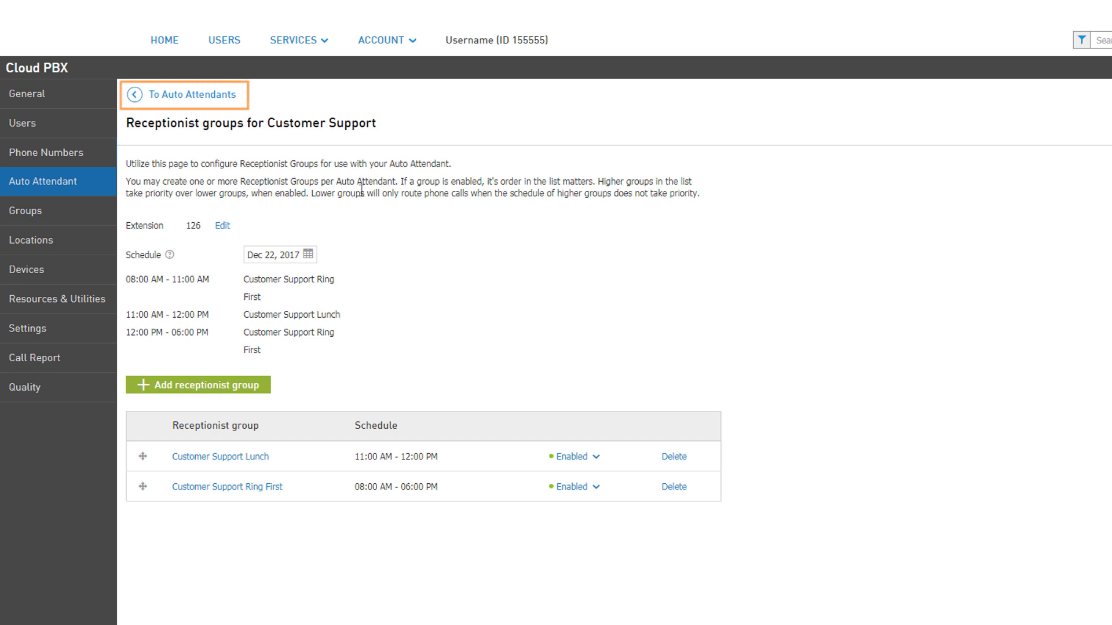
Return to the list of Auto Attendants and enable Customer Support's call routing override to extension 249 (Customer Service), saving the change
left_click(207, 103)
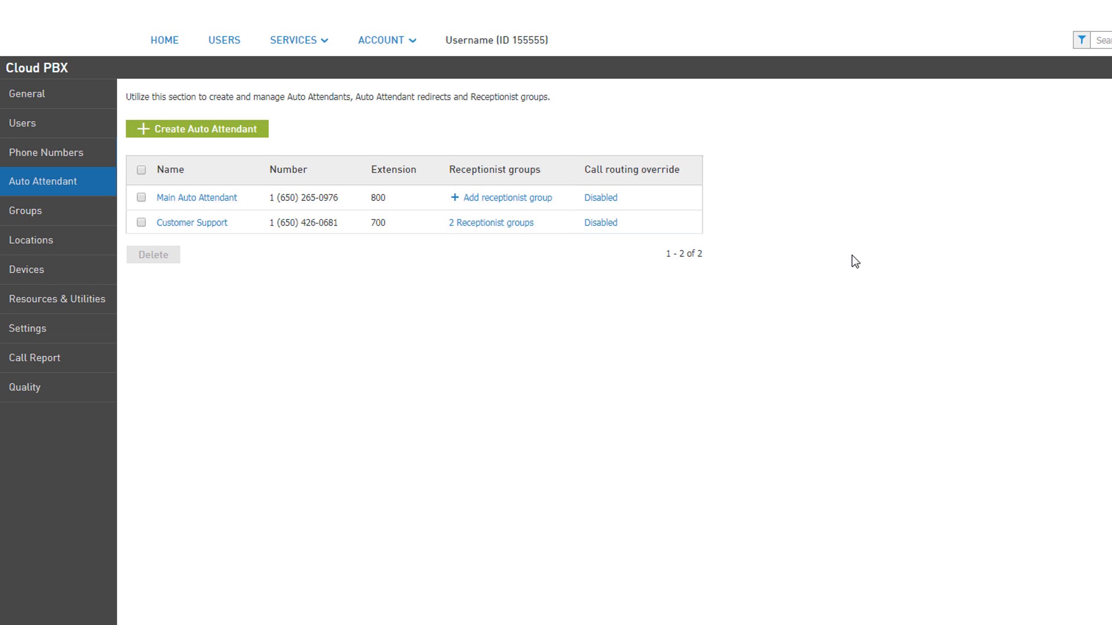
left_click(601, 223)
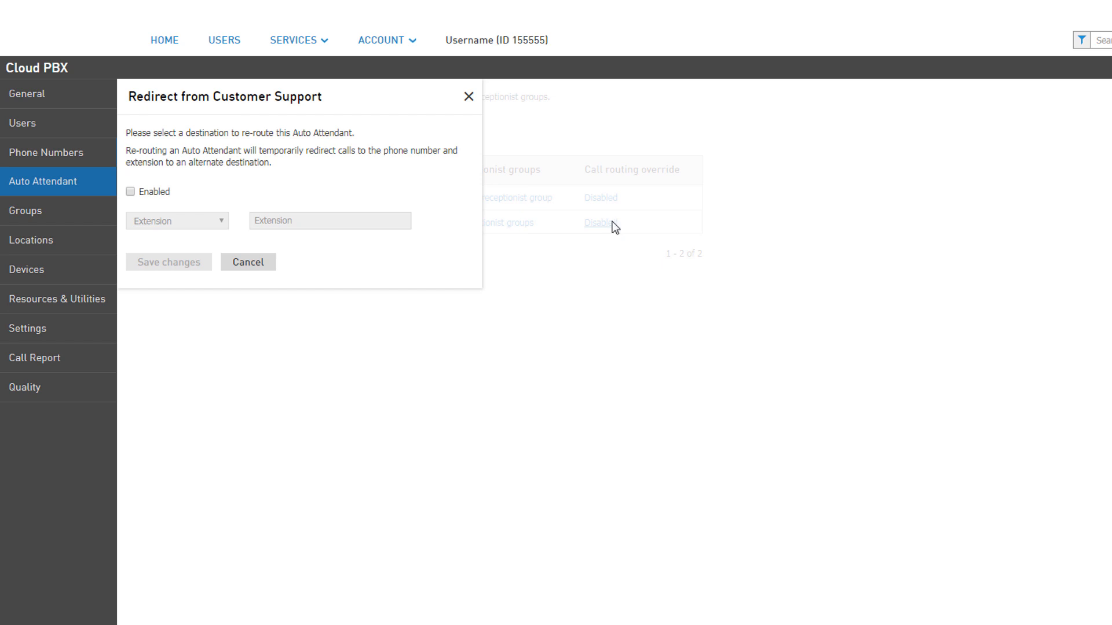
left_click(165, 191)
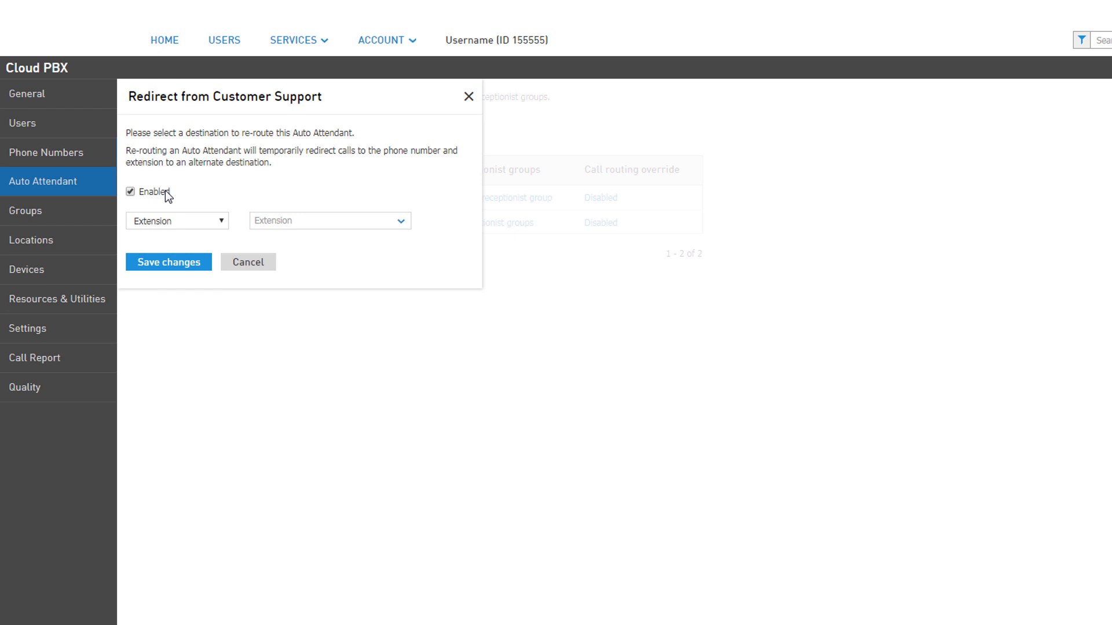
left_click(197, 221)
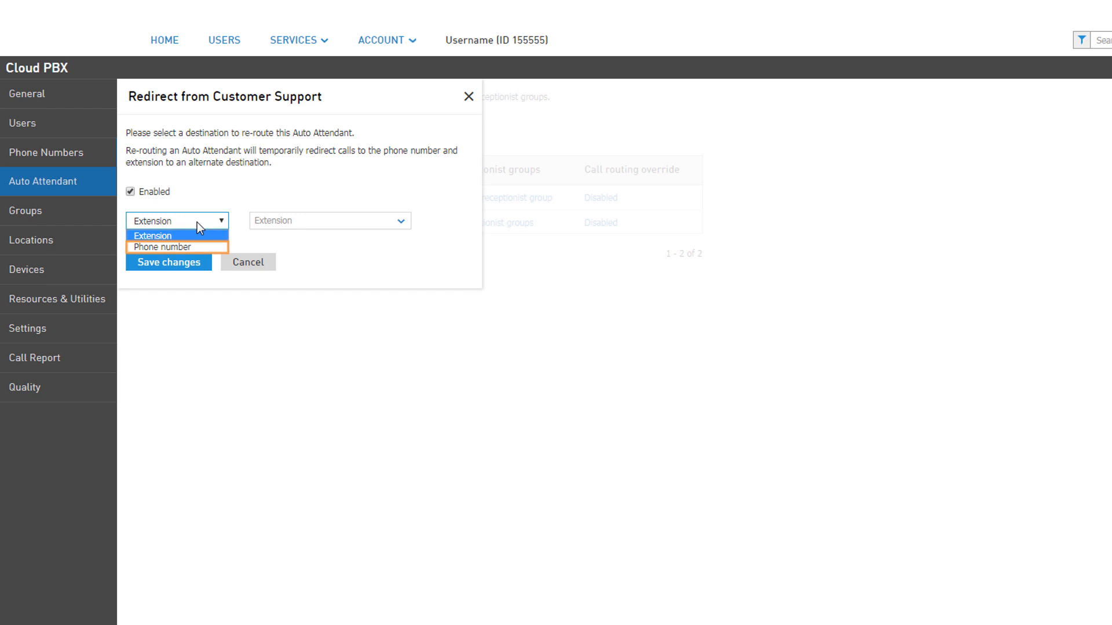
left_click(197, 222)
left_click(370, 221)
left_click_drag(405, 236, 399, 330)
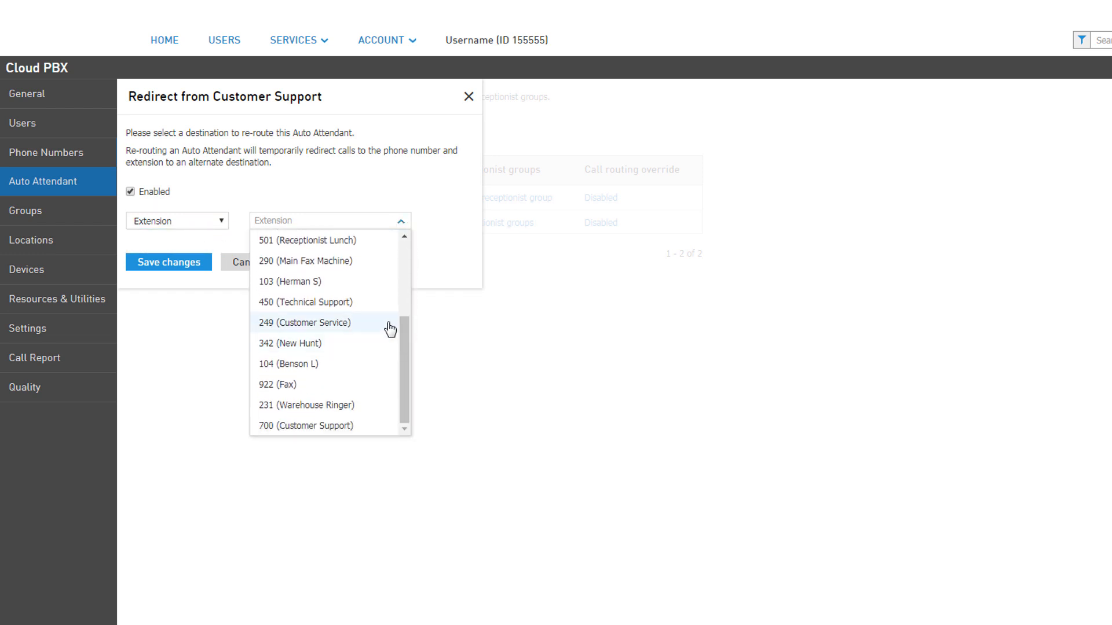
left_click(390, 329)
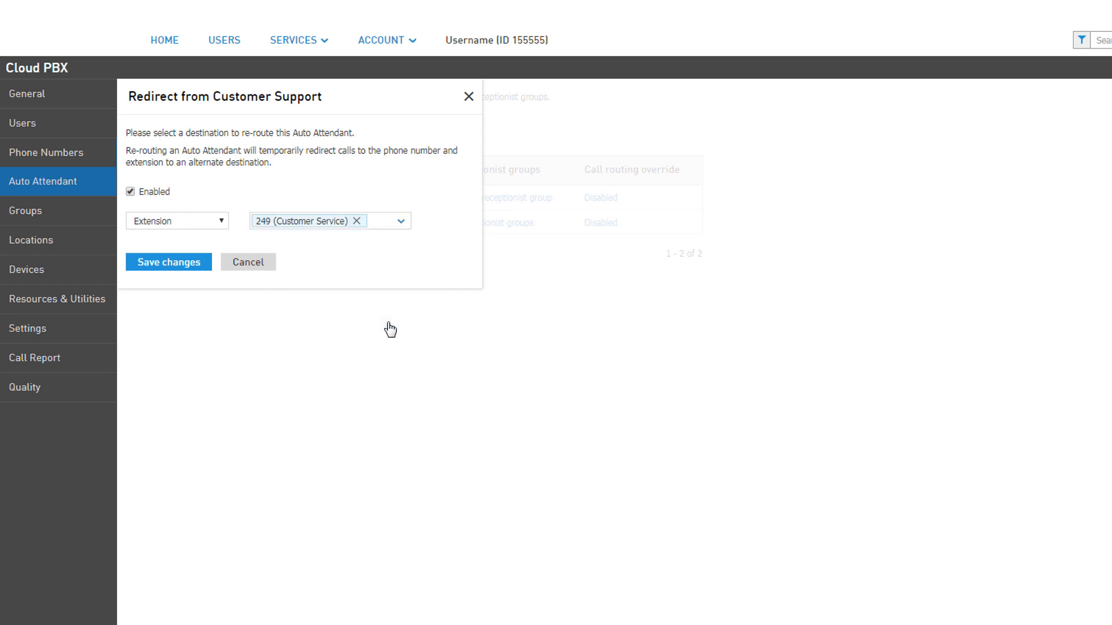
left_click(192, 269)
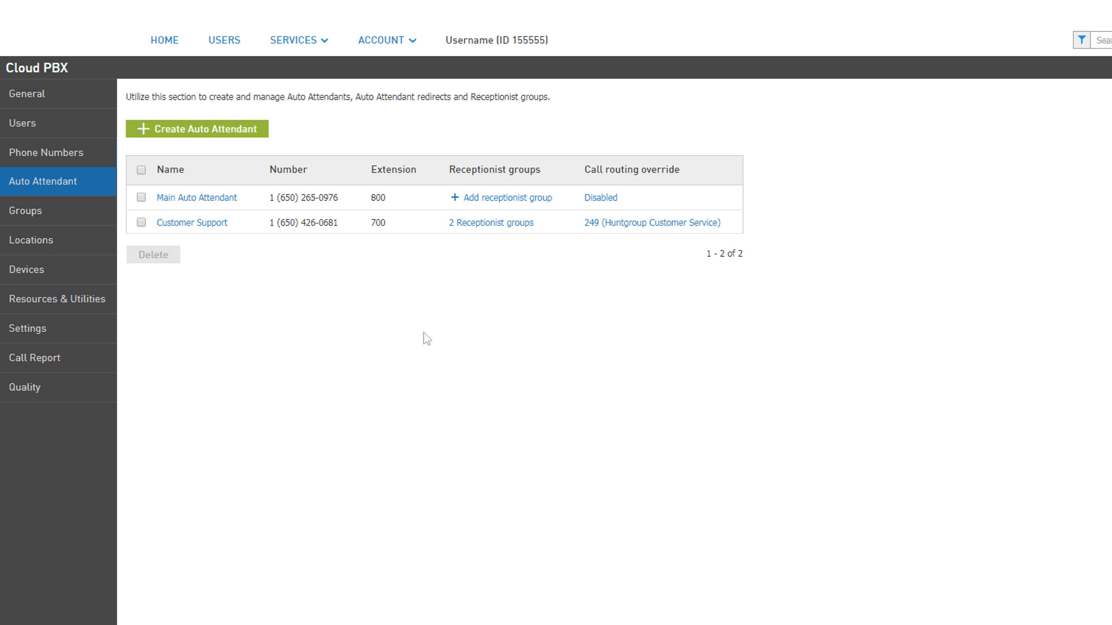
Disable the call routing override for Customer Support and save the change
left_click(631, 224)
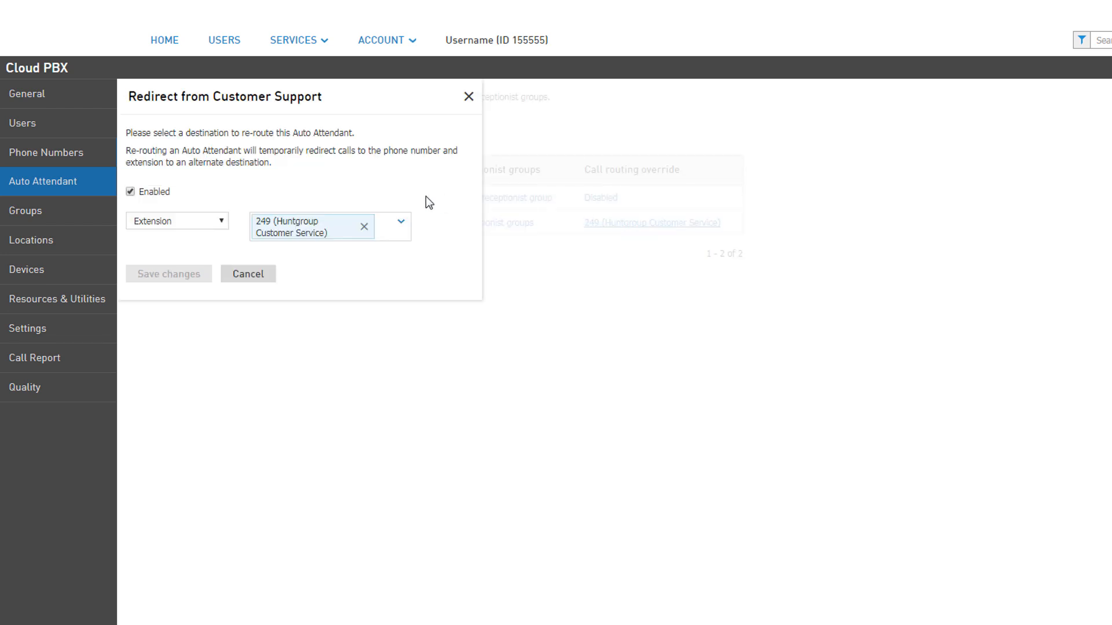
left_click(167, 197)
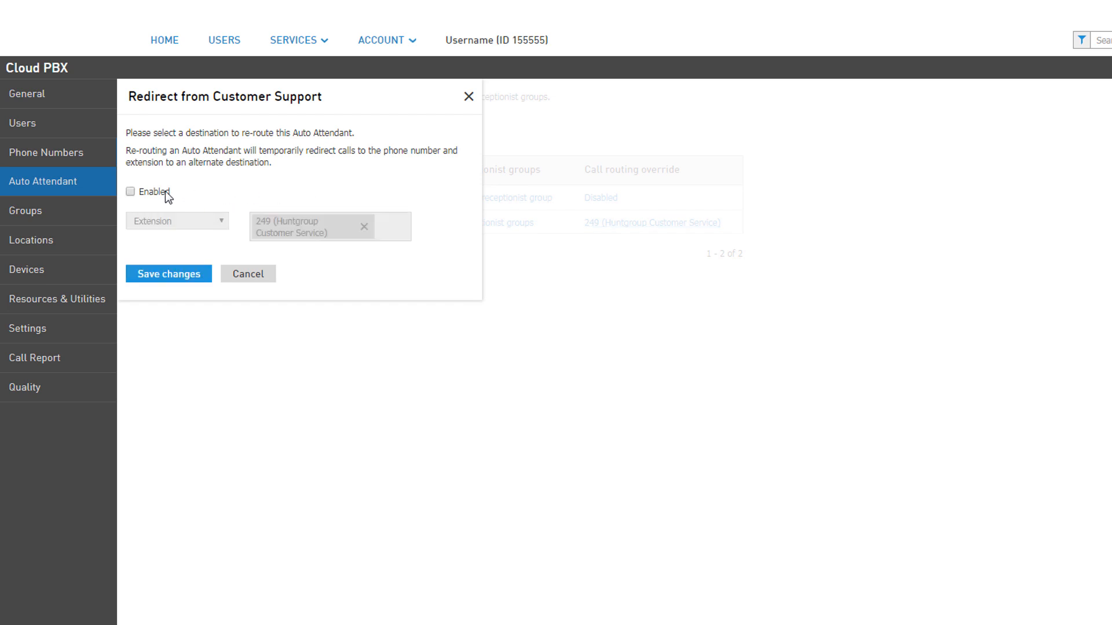
left_click(165, 279)
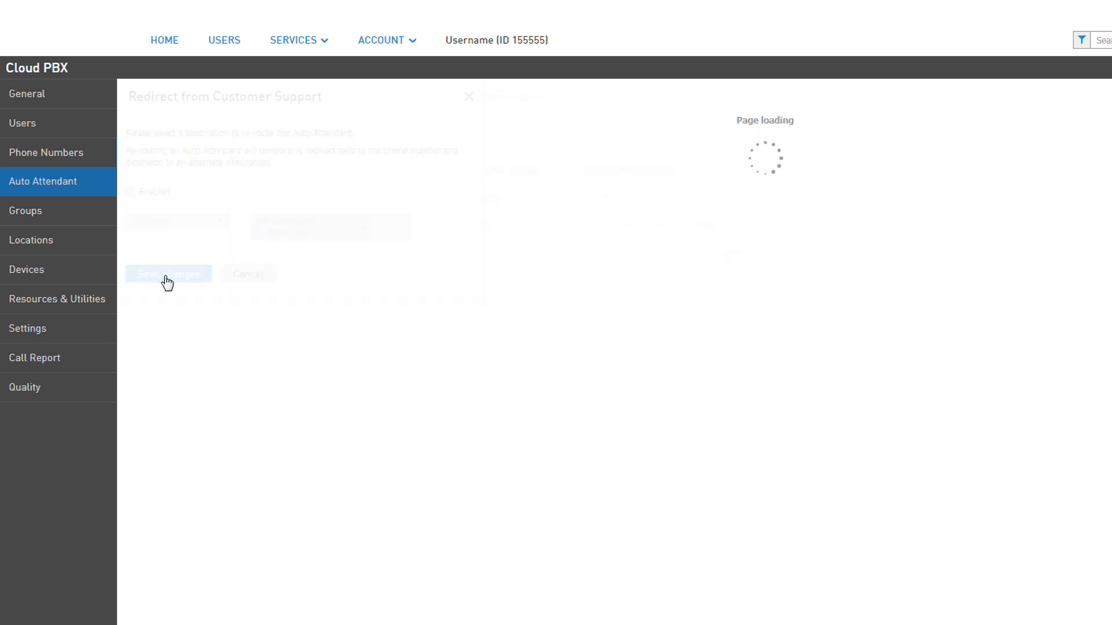